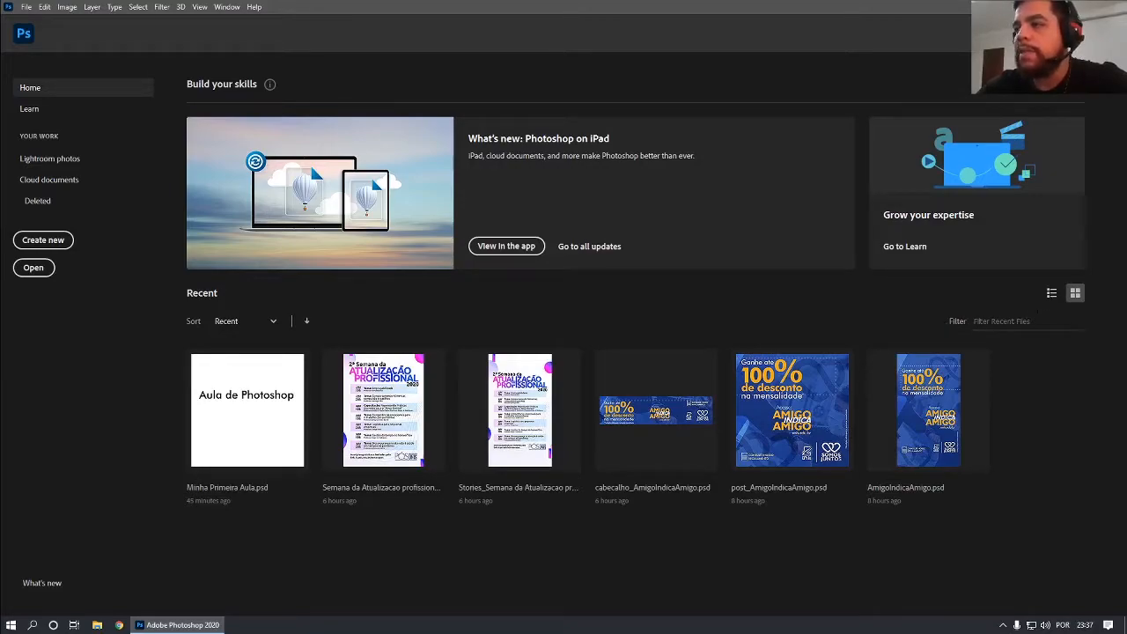
Show the recent files as a list and leave the Home screen for the editing workspace.
{"action": "left_click", "coordinate": [1051, 294]}
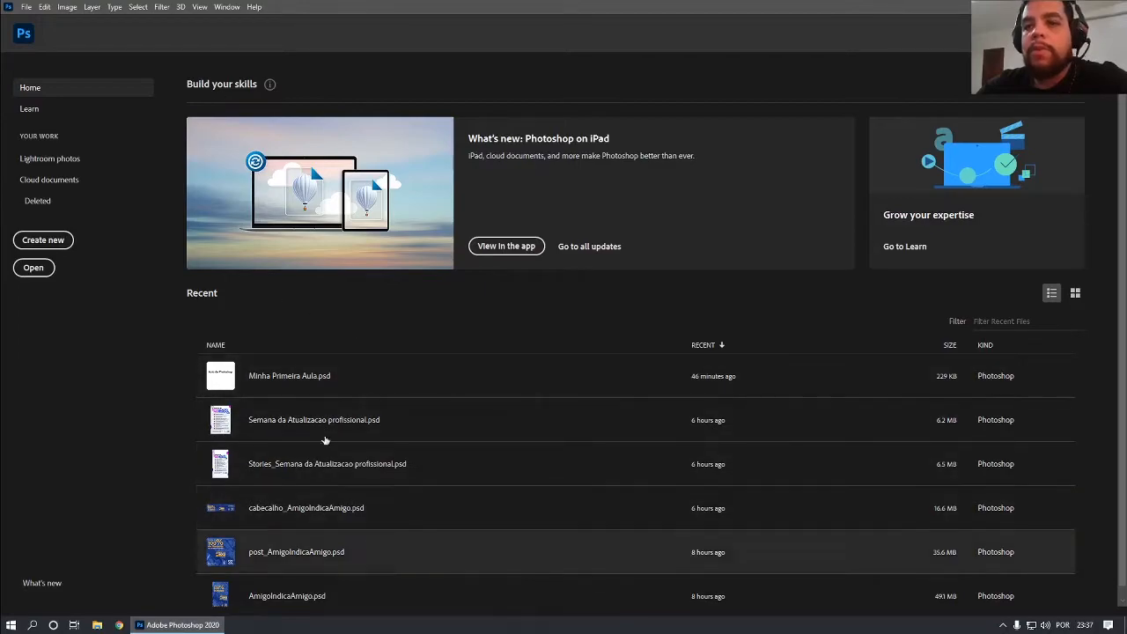
{"action": "left_click", "coordinate": [23, 37]}
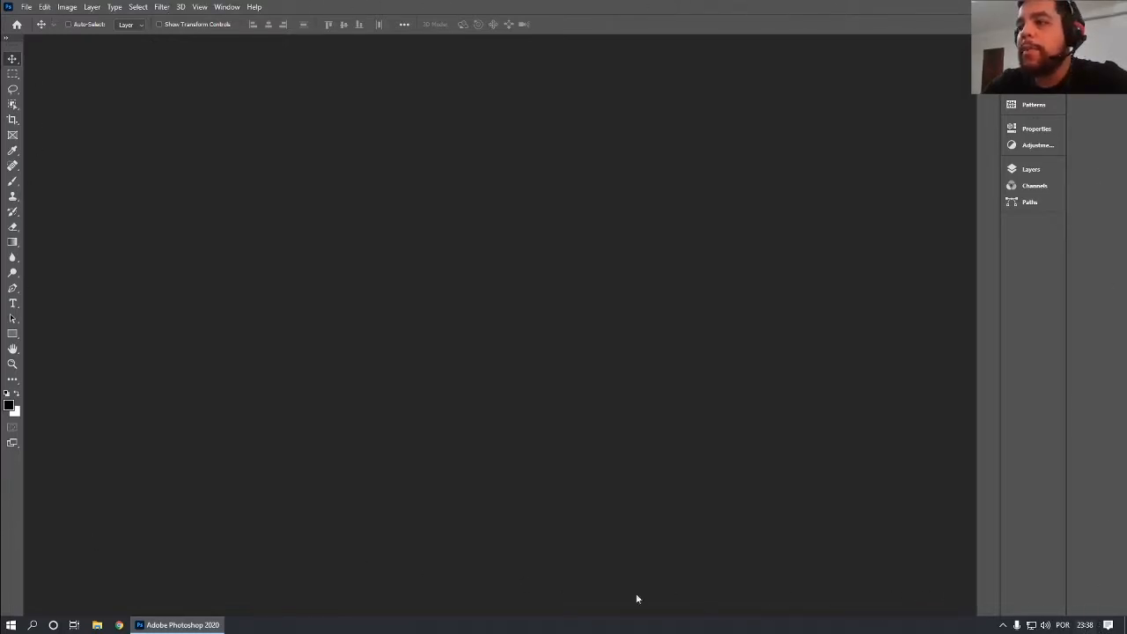
Reset the Essentials workspace to its default panel layout.
{"action": "left_click", "coordinate": [226, 7]}
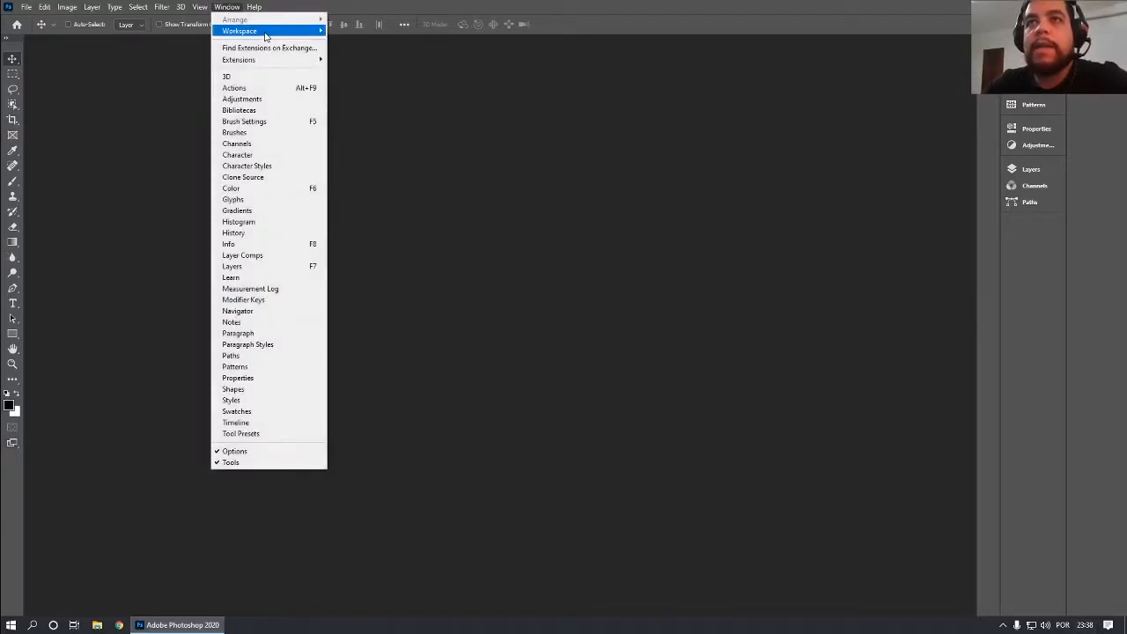
{"action": "mouse_move", "coordinate": [296, 31]}
{"action": "left_click", "coordinate": [378, 107]}
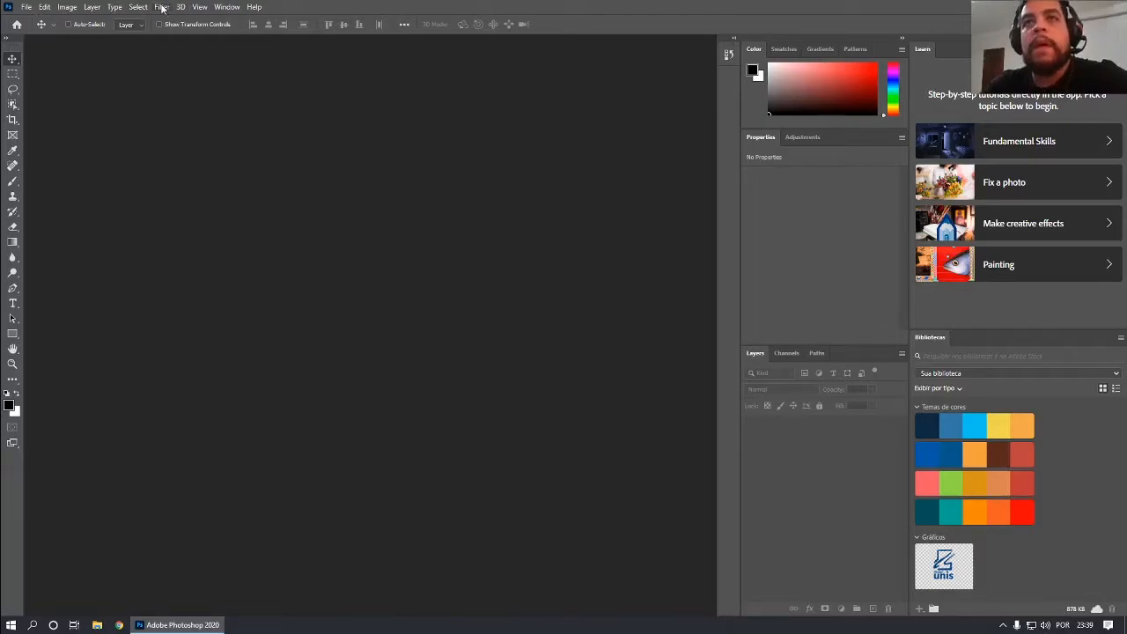
{"action": "left_click", "coordinate": [238, 6]}
{"action": "mouse_move", "coordinate": [114, 9]}
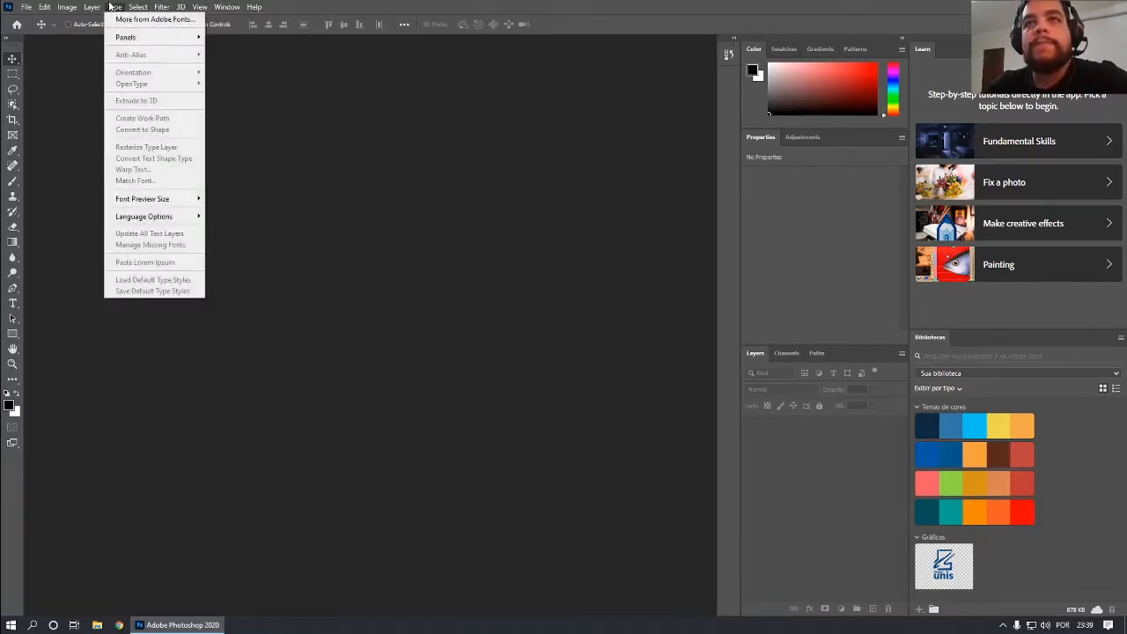
{"action": "left_click", "coordinate": [307, 139]}
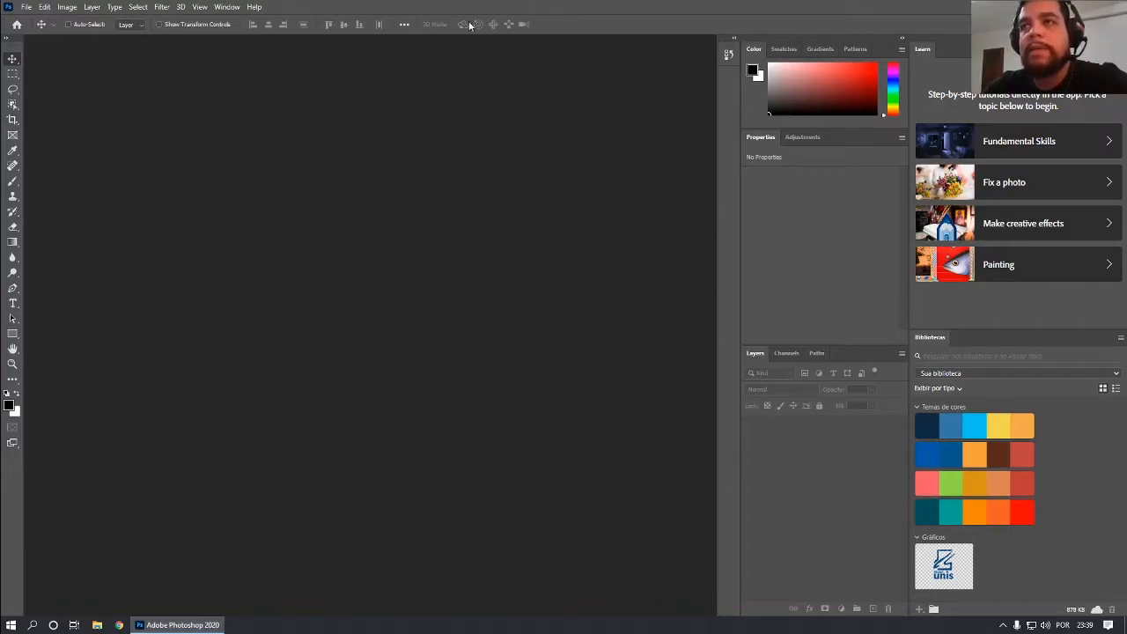
Examine how the options change for each tool, from the marquee, lasso and crop tools through to the Type tool.
{"action": "left_click", "coordinate": [13, 74]}
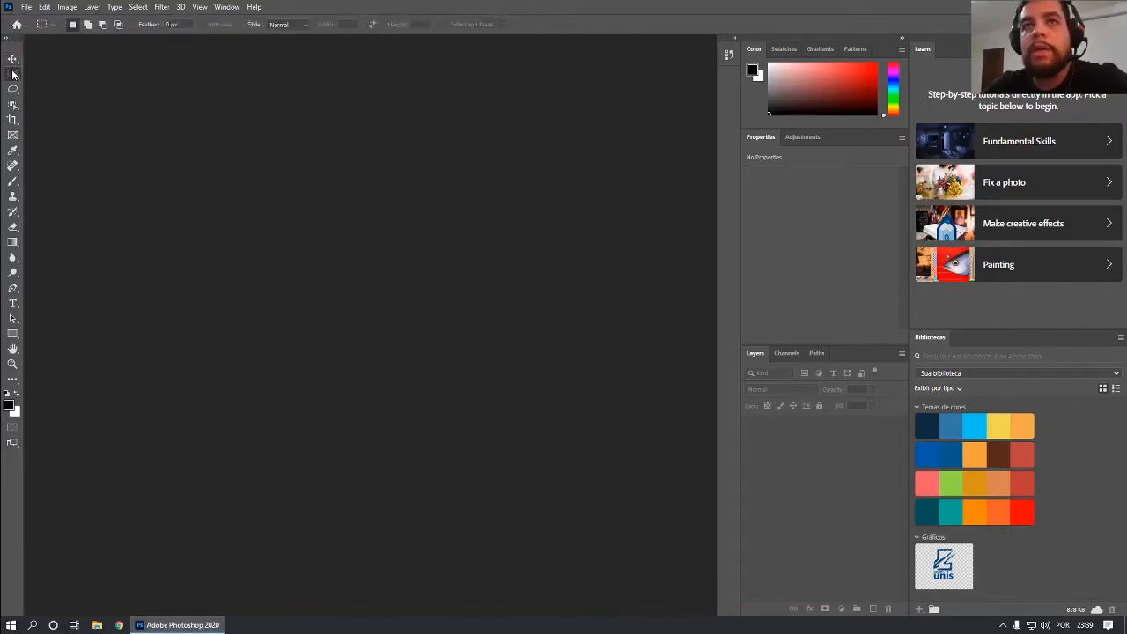
{"action": "left_click", "coordinate": [14, 91]}
{"action": "left_click", "coordinate": [13, 105]}
{"action": "left_click", "coordinate": [13, 119]}
{"action": "left_click", "coordinate": [13, 135]}
{"action": "left_click", "coordinate": [13, 149]}
{"action": "left_click", "coordinate": [14, 165]}
{"action": "left_click", "coordinate": [14, 181]}
{"action": "left_click", "coordinate": [13, 195]}
{"action": "left_click", "coordinate": [13, 227]}
{"action": "left_click", "coordinate": [11, 242]}
{"action": "left_click", "coordinate": [13, 257]}
{"action": "left_click", "coordinate": [14, 273]}
{"action": "left_click", "coordinate": [13, 288]}
{"action": "left_click", "coordinate": [12, 303]}
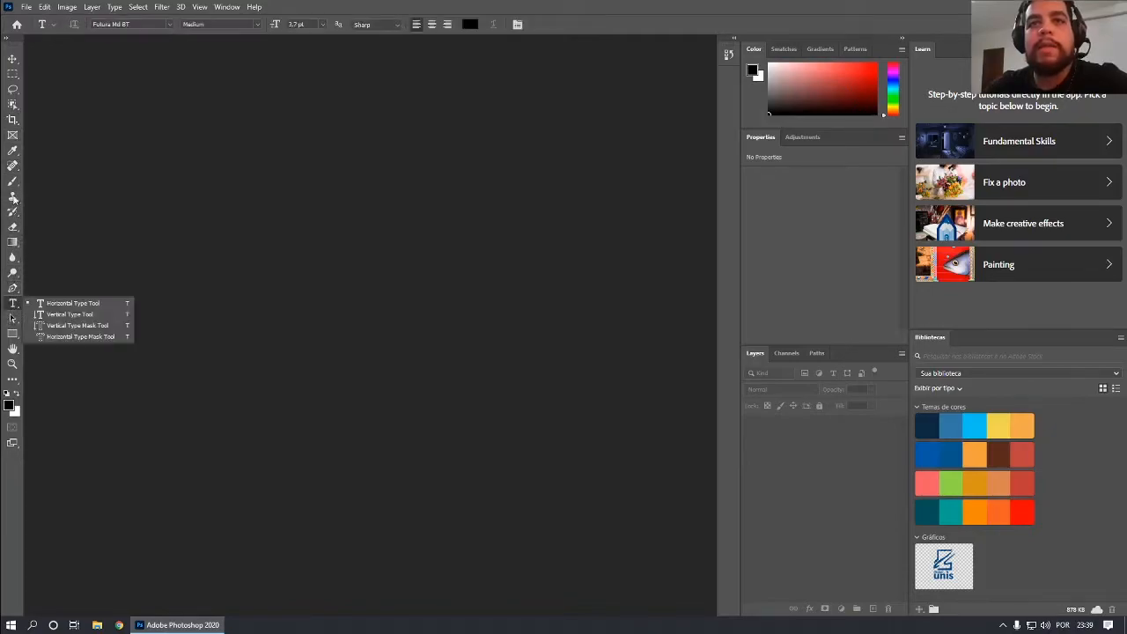
{"action": "left_click", "coordinate": [12, 61]}
{"action": "left_click", "coordinate": [13, 76]}
Undock the options bar and dock it again beneath the menu bar.
{"action": "mouse_move", "coordinate": [4, 25]}
{"action": "left_mouse_down"}
{"action": "mouse_move", "coordinate": [78, 124]}
{"action": "mouse_move", "coordinate": [14, 14]}
{"action": "left_mouse_up"}
{"action": "left_click_drag", "start_coordinate": [5, 30], "coordinate": [6, 30]}
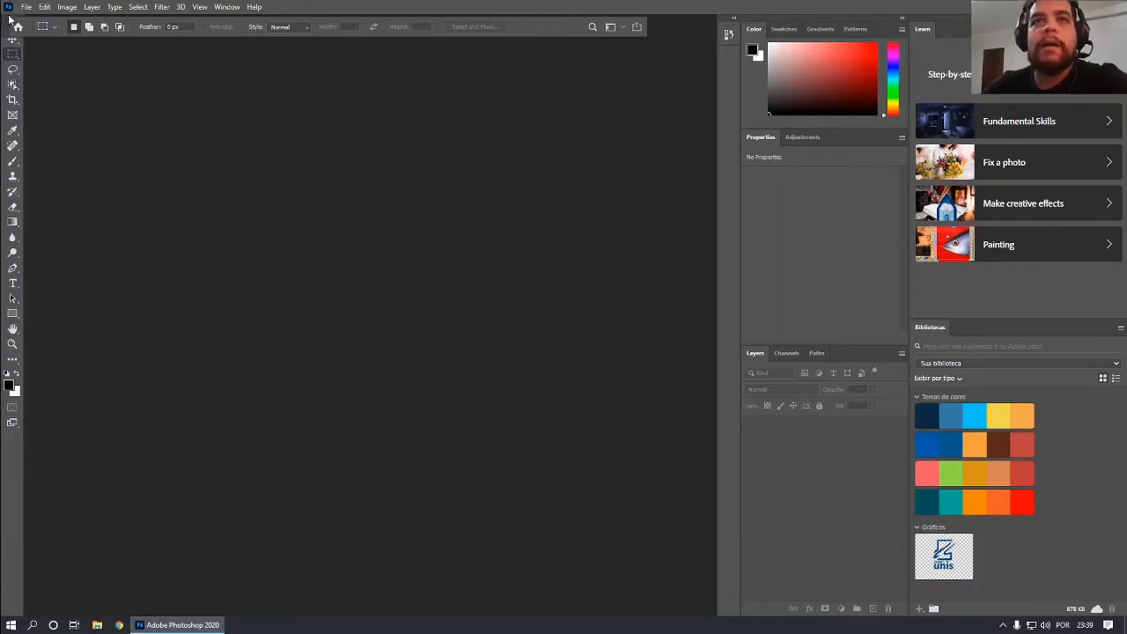
{"action": "left_click_drag", "start_coordinate": [11, 30], "coordinate": [35, 24]}
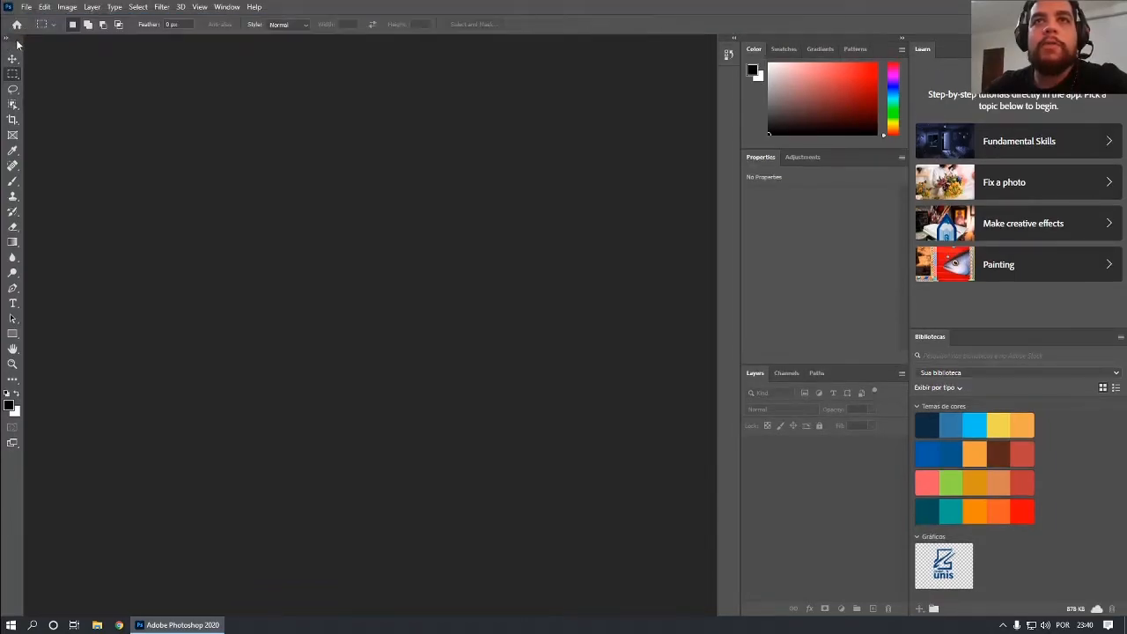
Examine the tool groups and options of the Crop, Clone Stamp and Blur tools, finishing on the Move tool.
{"action": "left_click", "coordinate": [13, 58]}
{"action": "left_click", "coordinate": [13, 103]}
{"action": "left_click", "coordinate": [12, 119]}
{"action": "left_click", "coordinate": [12, 153]}
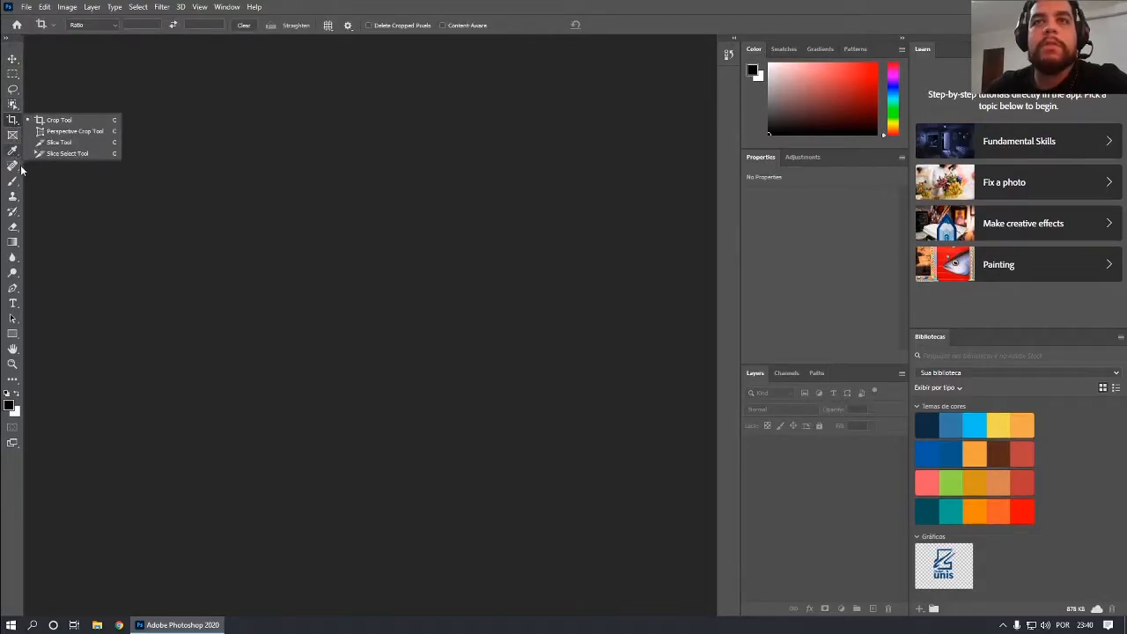
{"action": "key", "text": "s"}
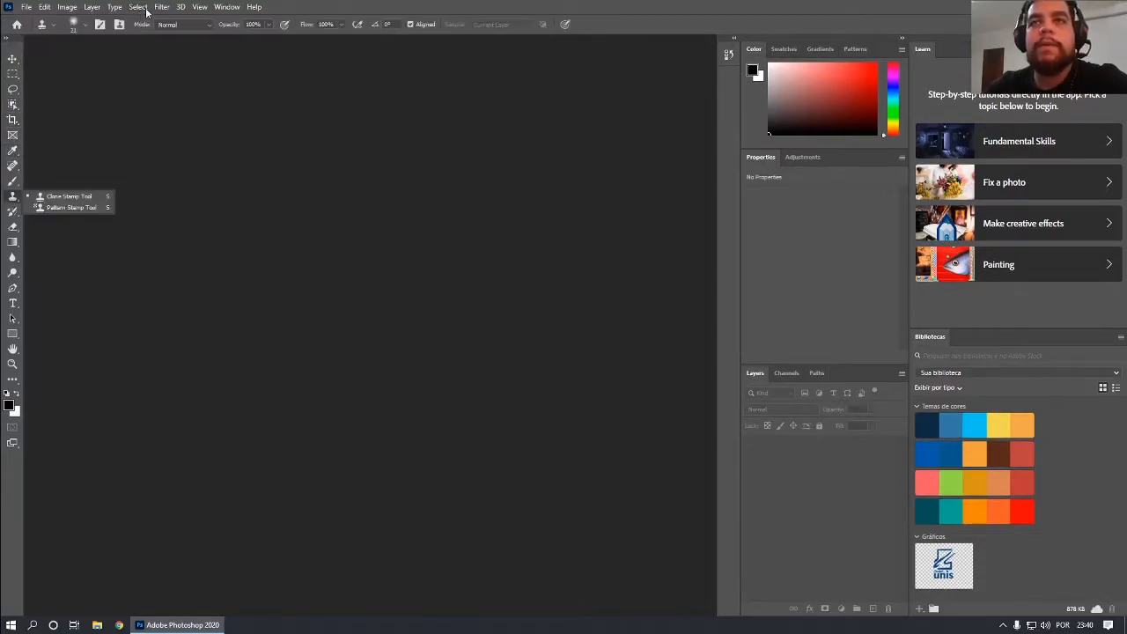
{"action": "left_click", "coordinate": [14, 255]}
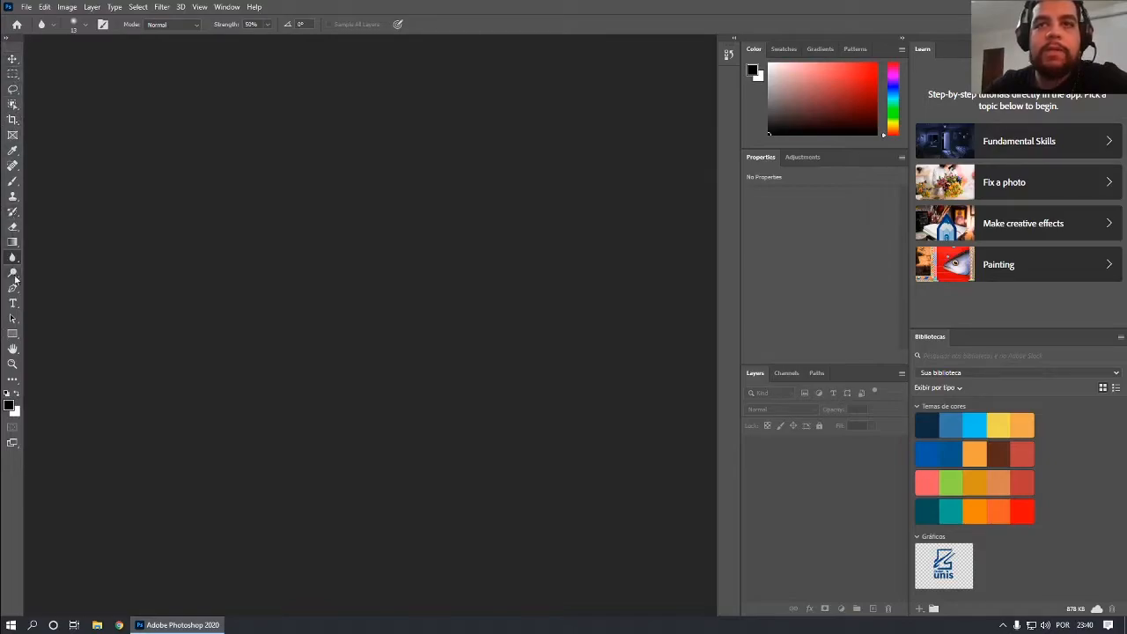
{"action": "left_click", "coordinate": [12, 62]}
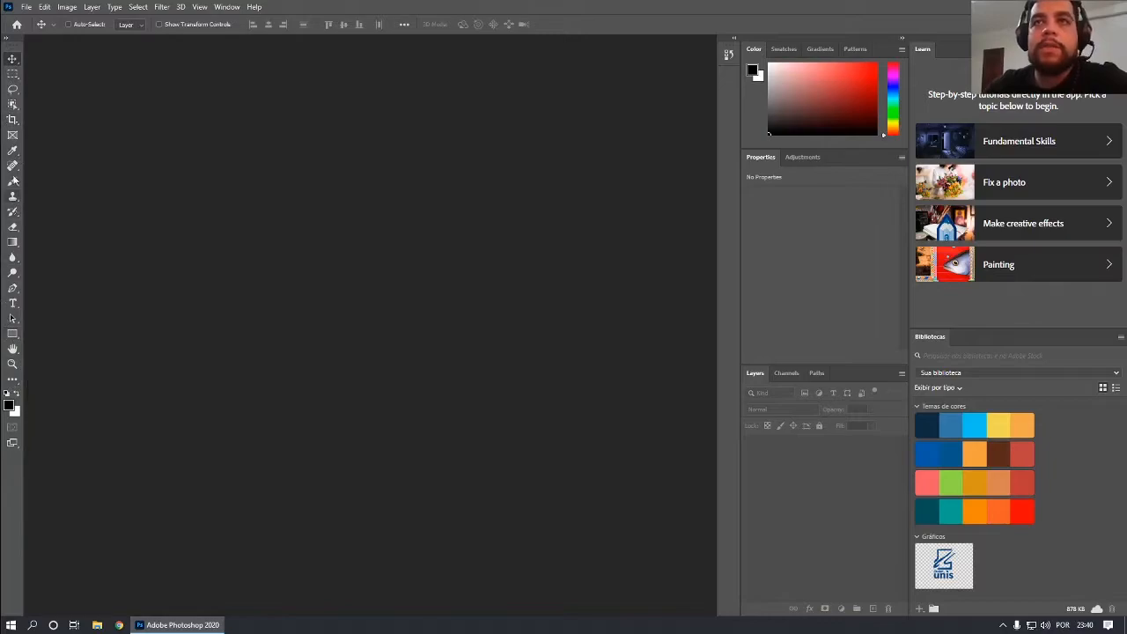
{"action": "left_click", "coordinate": [162, 7]}
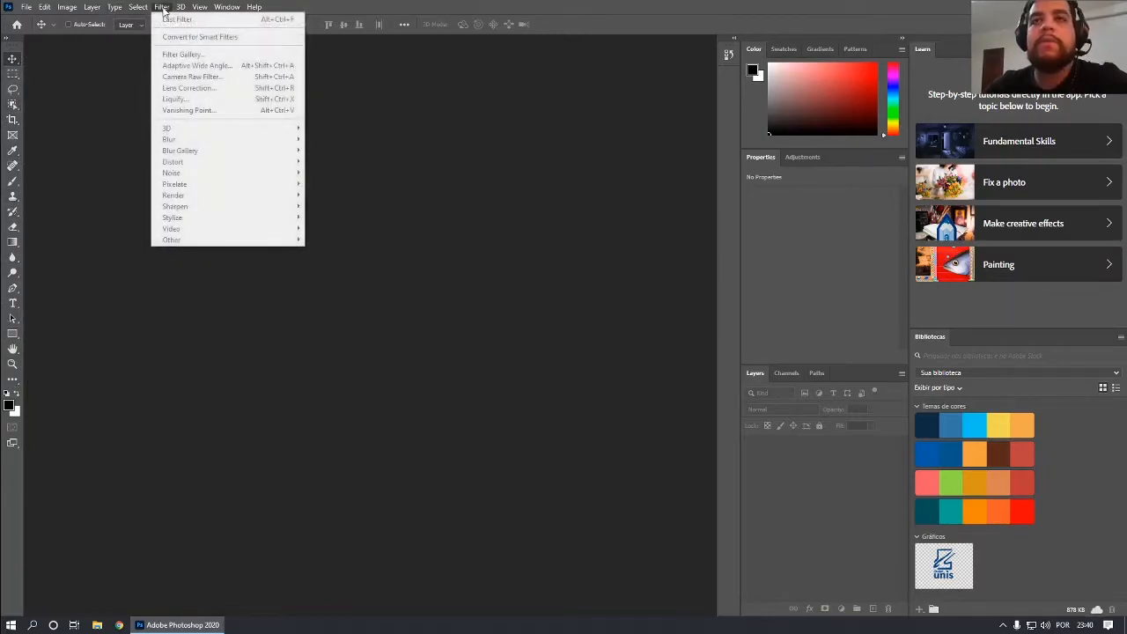
{"action": "mouse_move", "coordinate": [58, 7]}
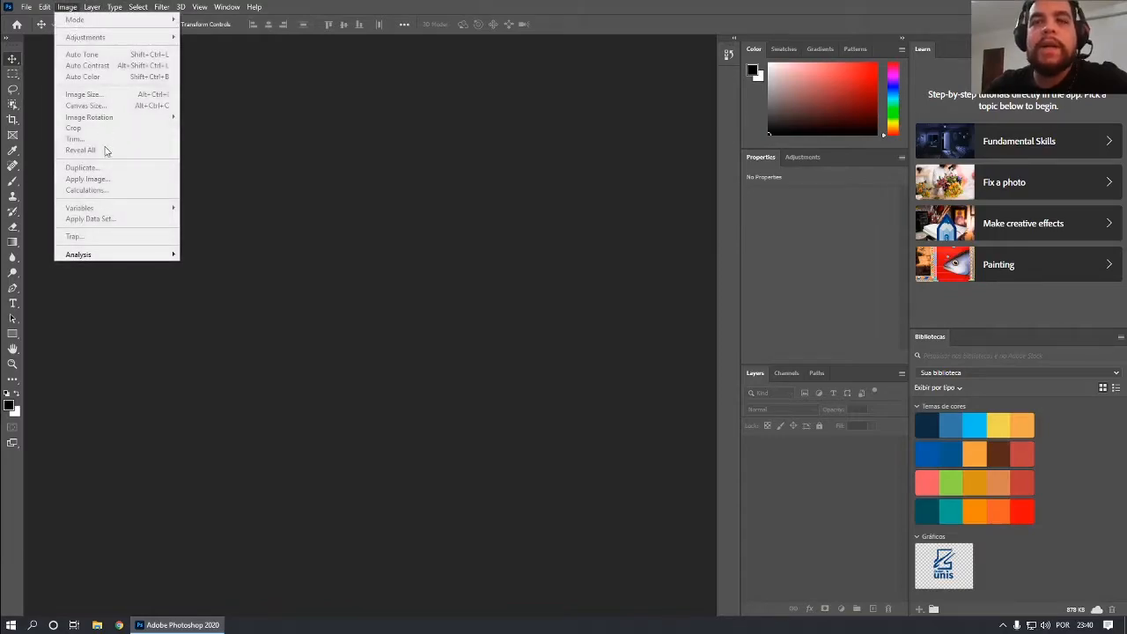
{"action": "left_click", "coordinate": [67, 7]}
{"action": "left_click", "coordinate": [252, 7]}
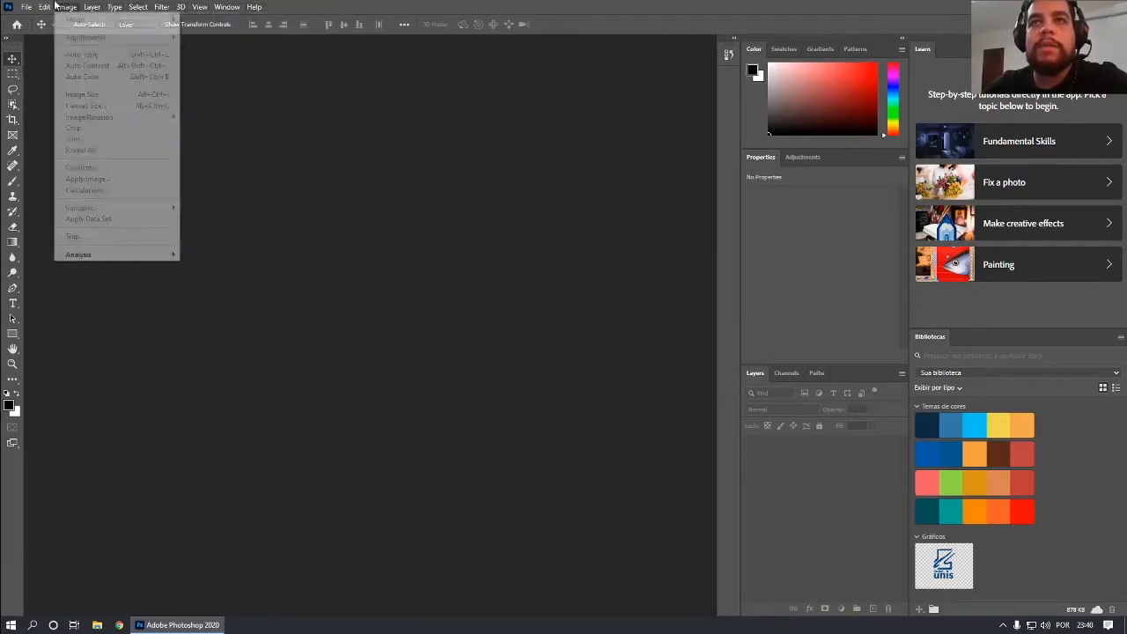
{"action": "left_click", "coordinate": [361, 167]}
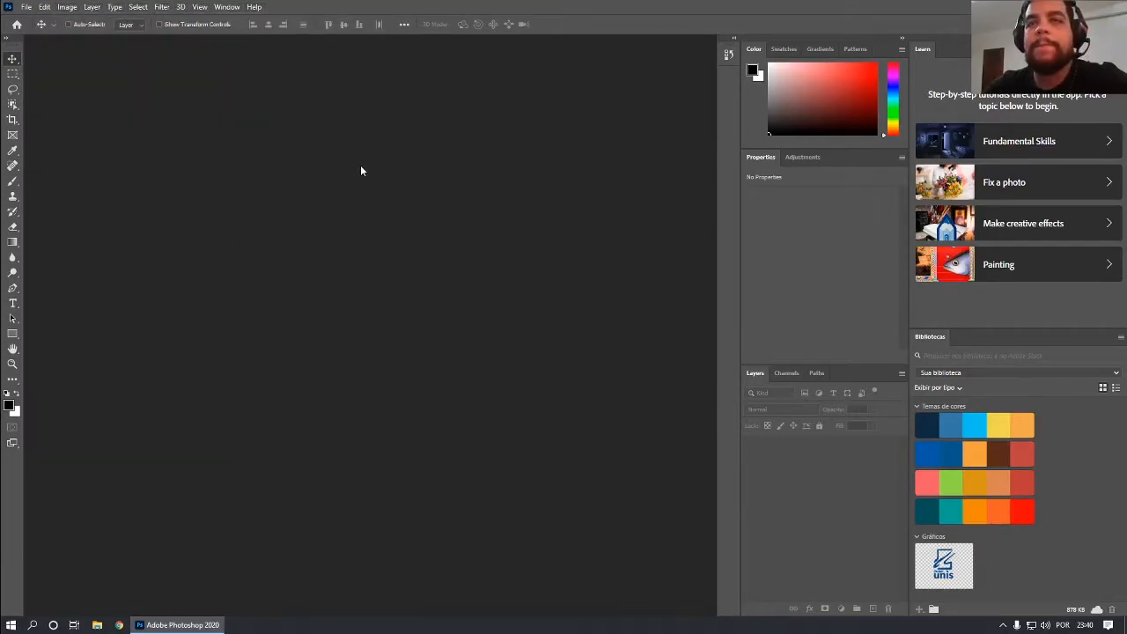
{"action": "left_click", "coordinate": [13, 380]}
{"action": "left_click", "coordinate": [13, 58]}
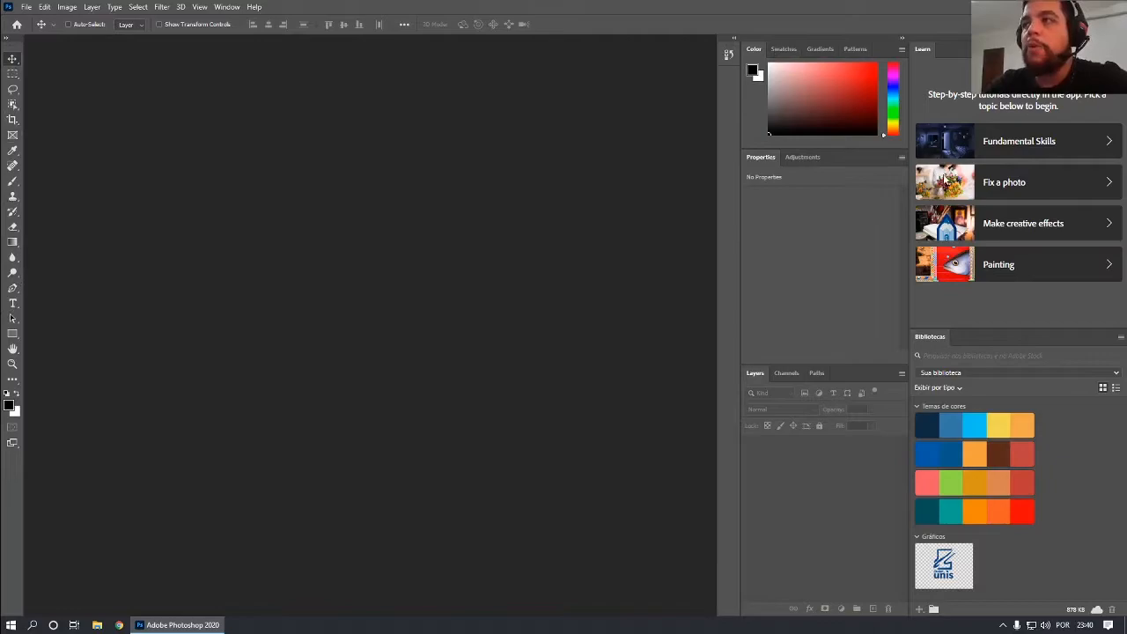
Collapse the Color, Properties and Layers column and the Learn and Bibliotecas column.
{"action": "left_click", "coordinate": [902, 38]}
{"action": "left_click", "coordinate": [1120, 38]}
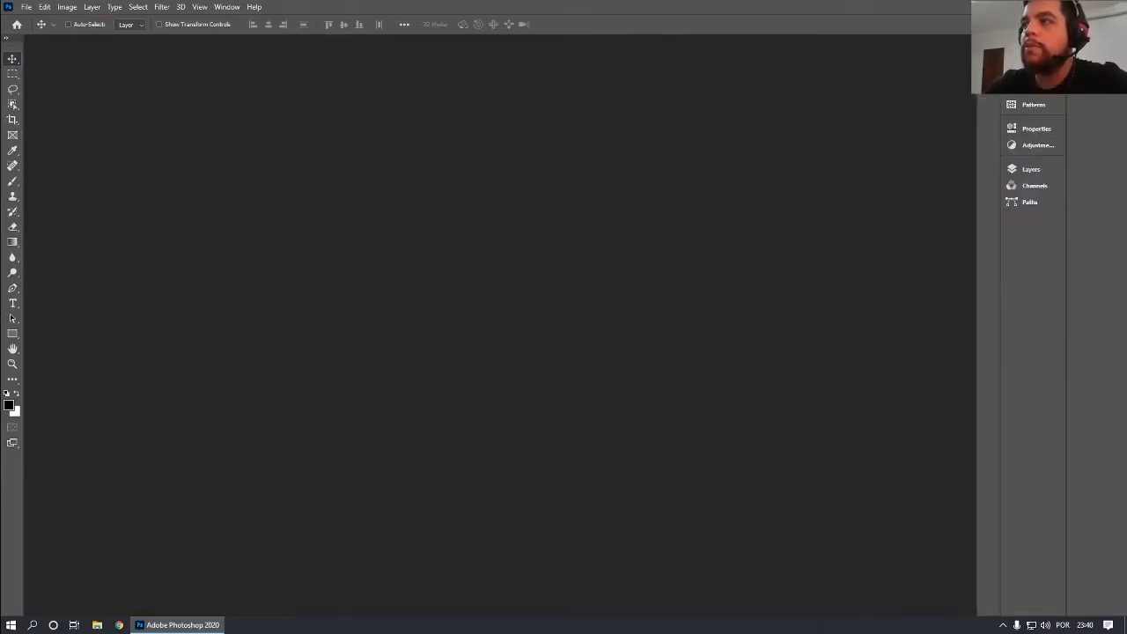
Expand the History, Color/Layers and Learn panel columns in turn and collapse them all again.
{"action": "left_click", "coordinate": [994, 38]}
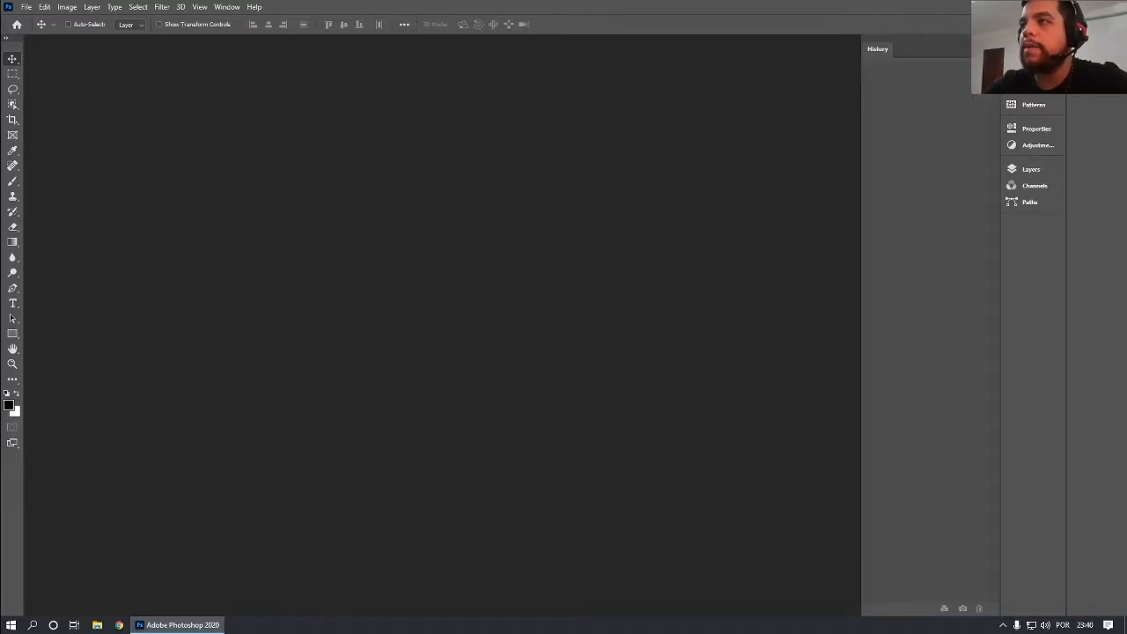
{"action": "left_click", "coordinate": [994, 37]}
{"action": "left_click", "coordinate": [1059, 38]}
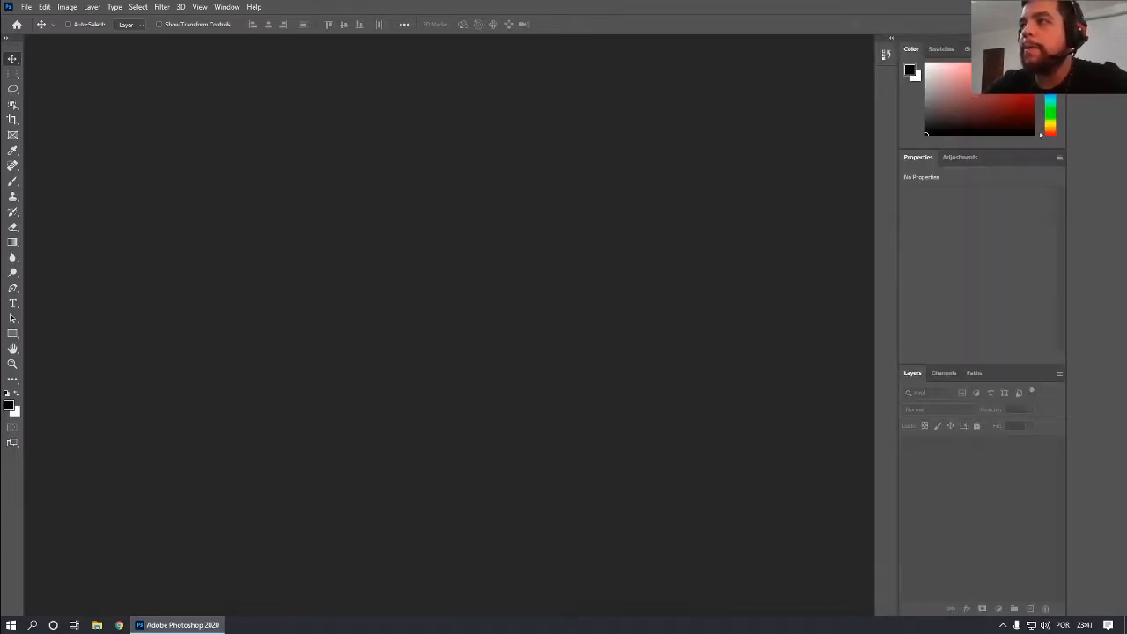
{"action": "left_click", "coordinate": [1121, 38]}
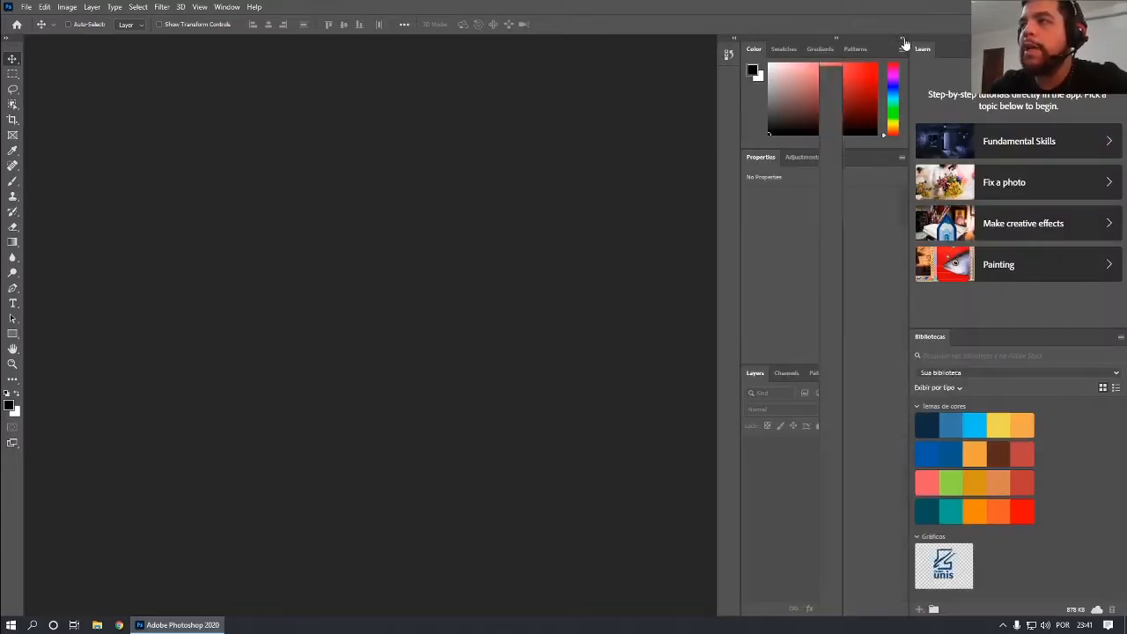
{"action": "left_click", "coordinate": [903, 40]}
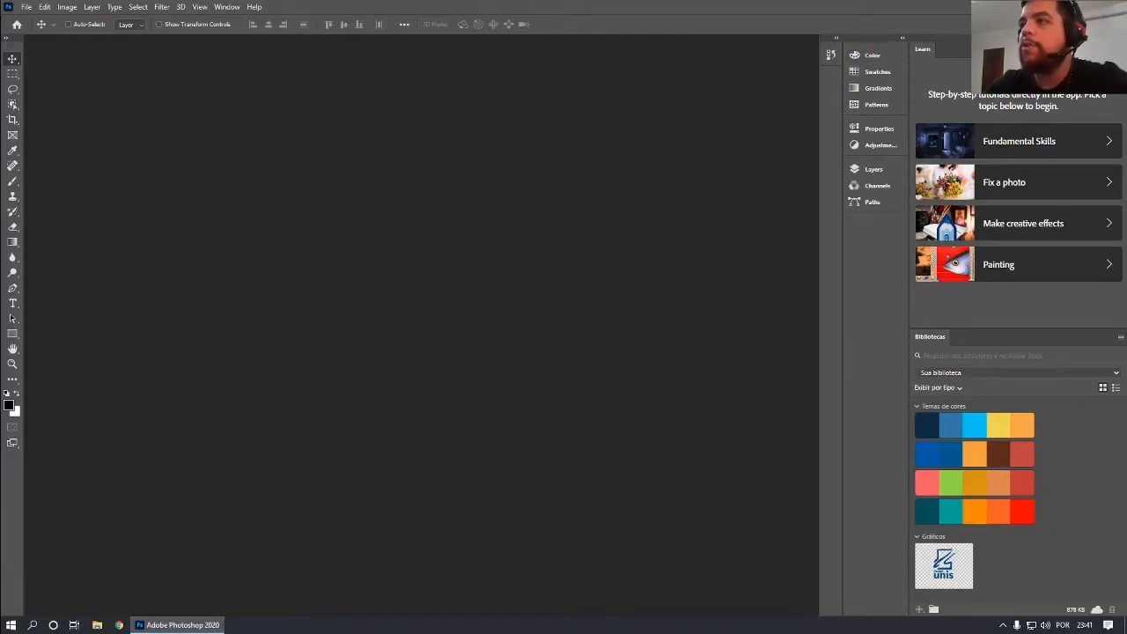
{"action": "left_click", "coordinate": [1121, 38]}
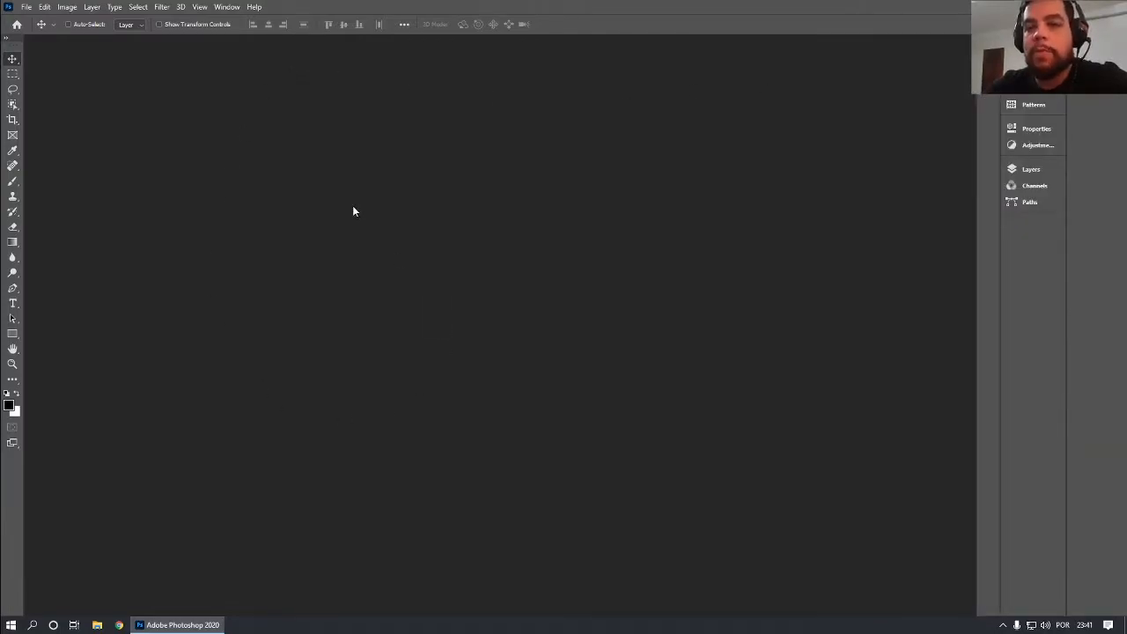
Switch to the Motion workspace.
{"action": "left_click", "coordinate": [226, 7]}
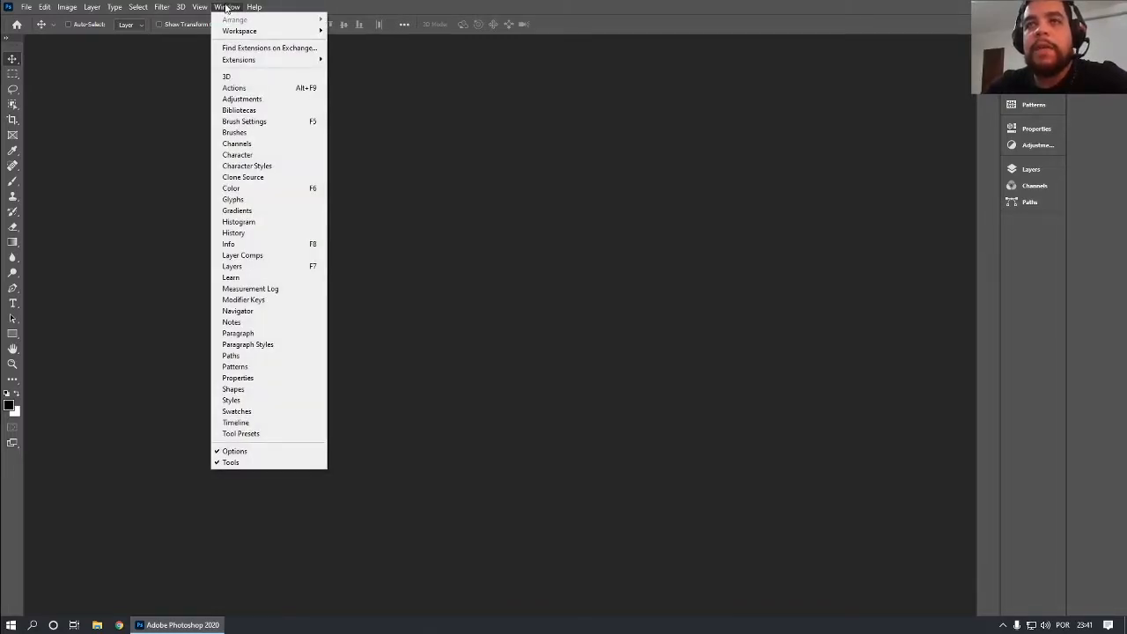
{"action": "mouse_move", "coordinate": [231, 33]}
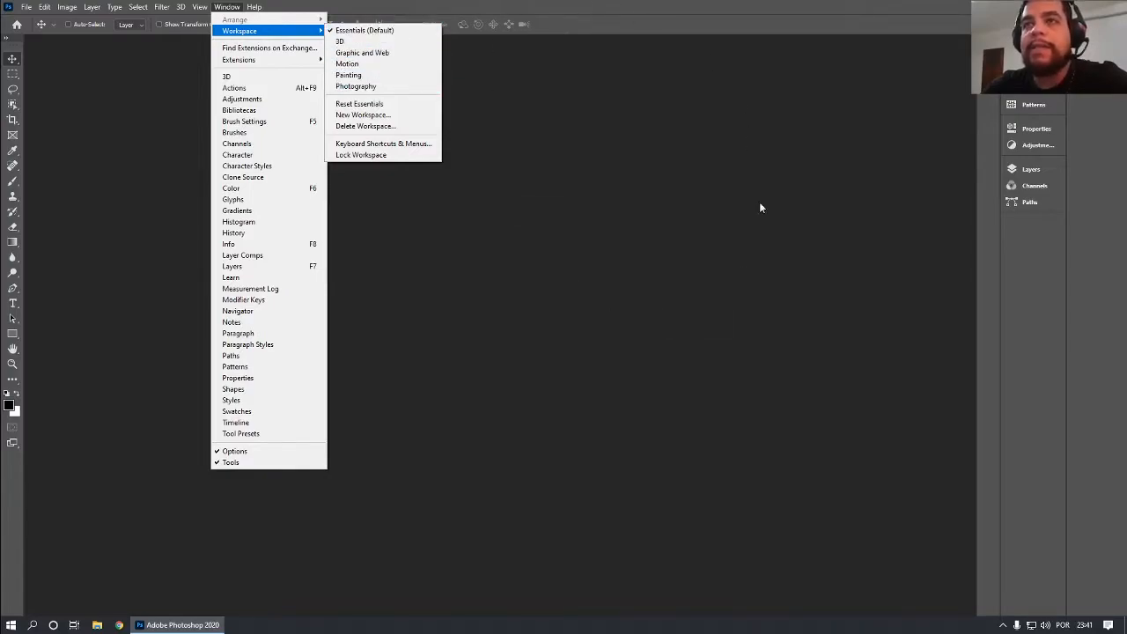
{"action": "left_click", "coordinate": [361, 65]}
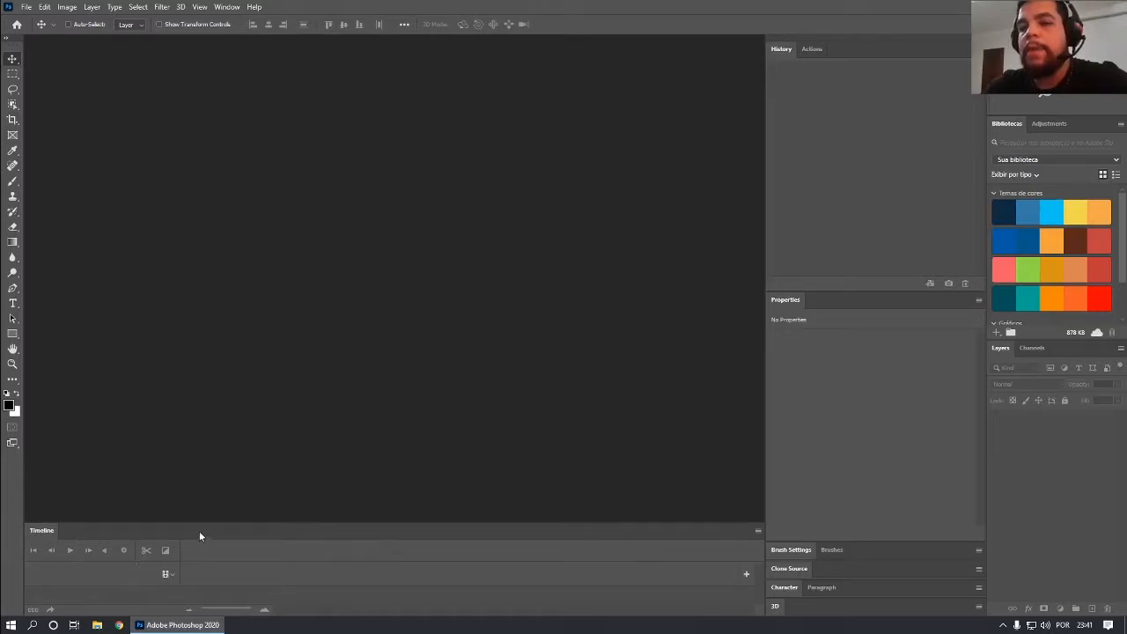
Make the Timeline panel taller and collapse the History/Properties and Bibliotecas/Layers columns to icons.
{"action": "left_click_drag", "start_coordinate": [208, 522], "coordinate": [232, 401]}
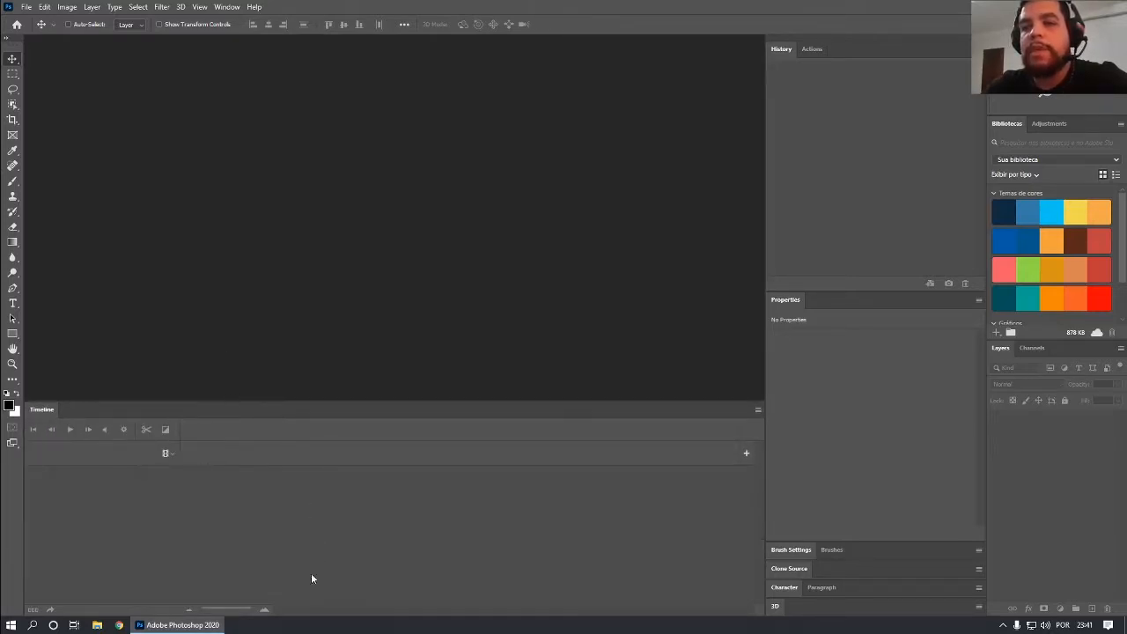
{"action": "left_click_drag", "start_coordinate": [310, 401], "coordinate": [329, 482]}
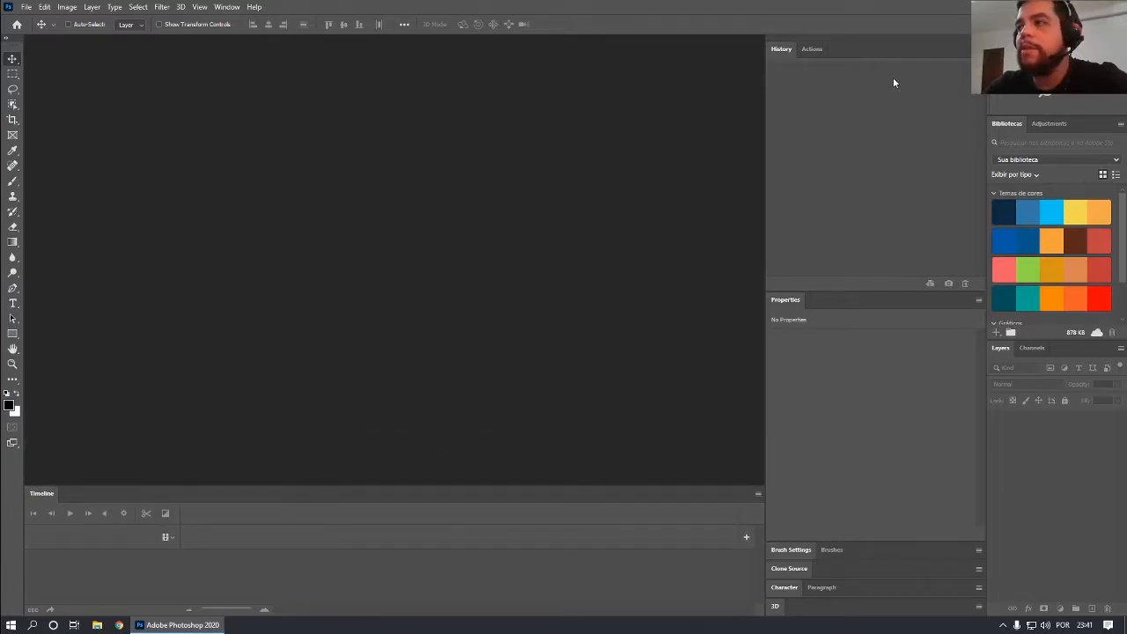
{"action": "left_click", "coordinate": [969, 53]}
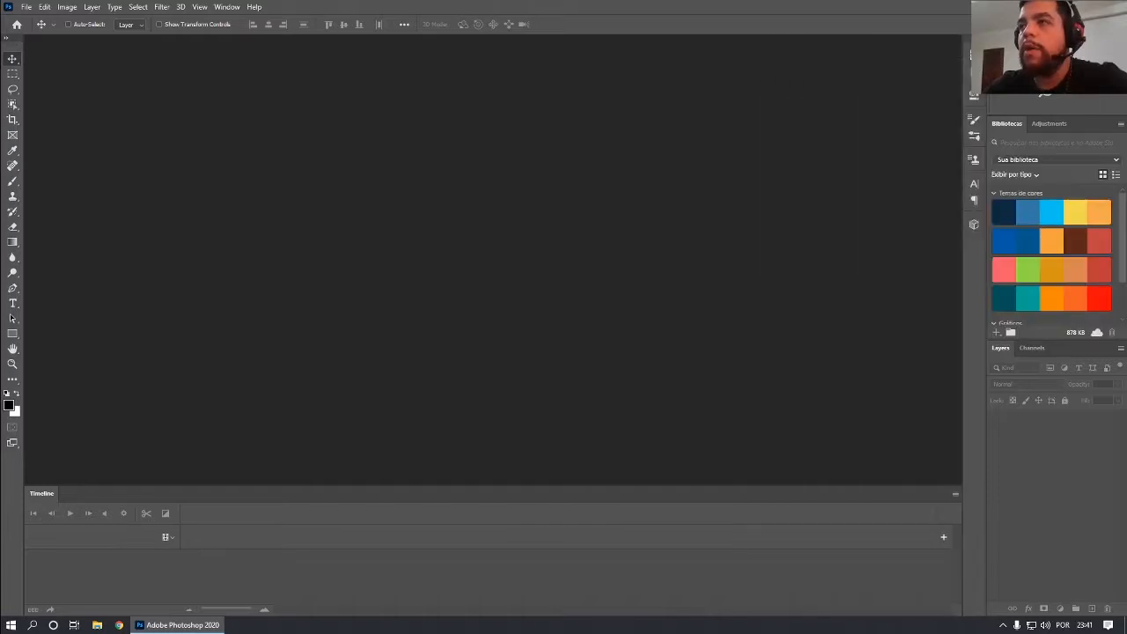
{"action": "left_click", "coordinate": [1121, 38]}
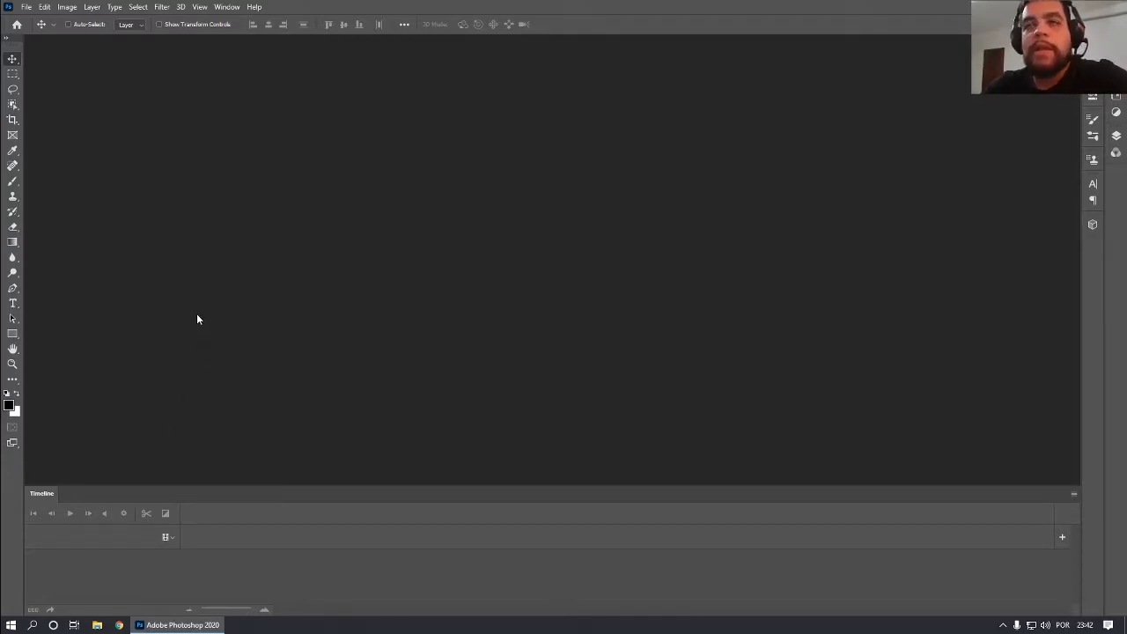
Switch back to the Essentials (Default) workspace.
{"action": "left_click", "coordinate": [219, 7]}
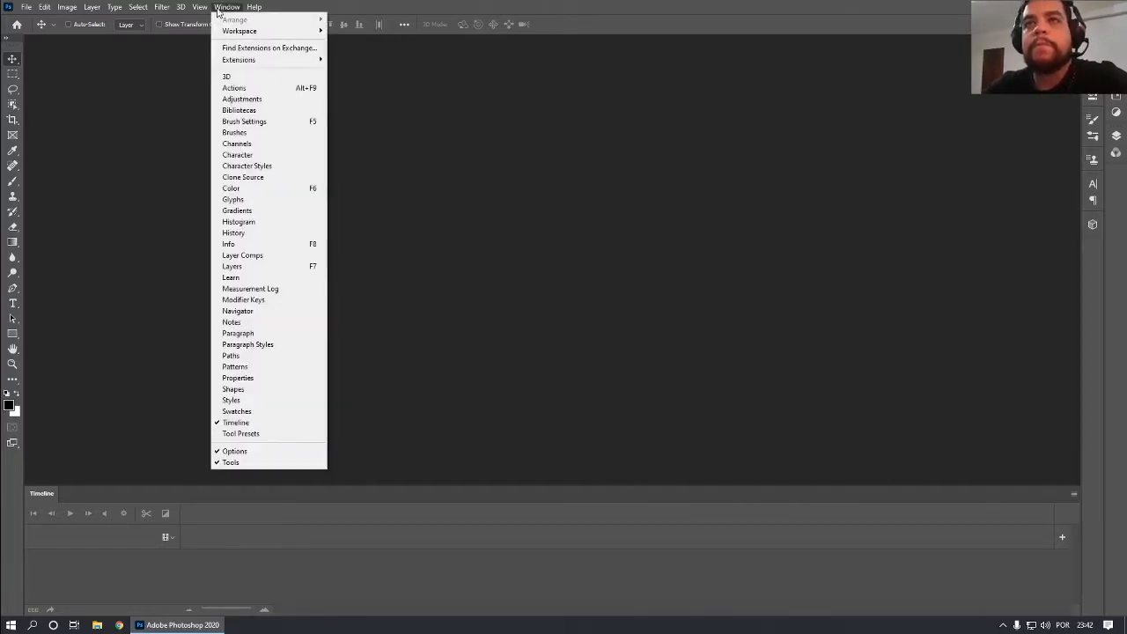
{"action": "mouse_move", "coordinate": [237, 32]}
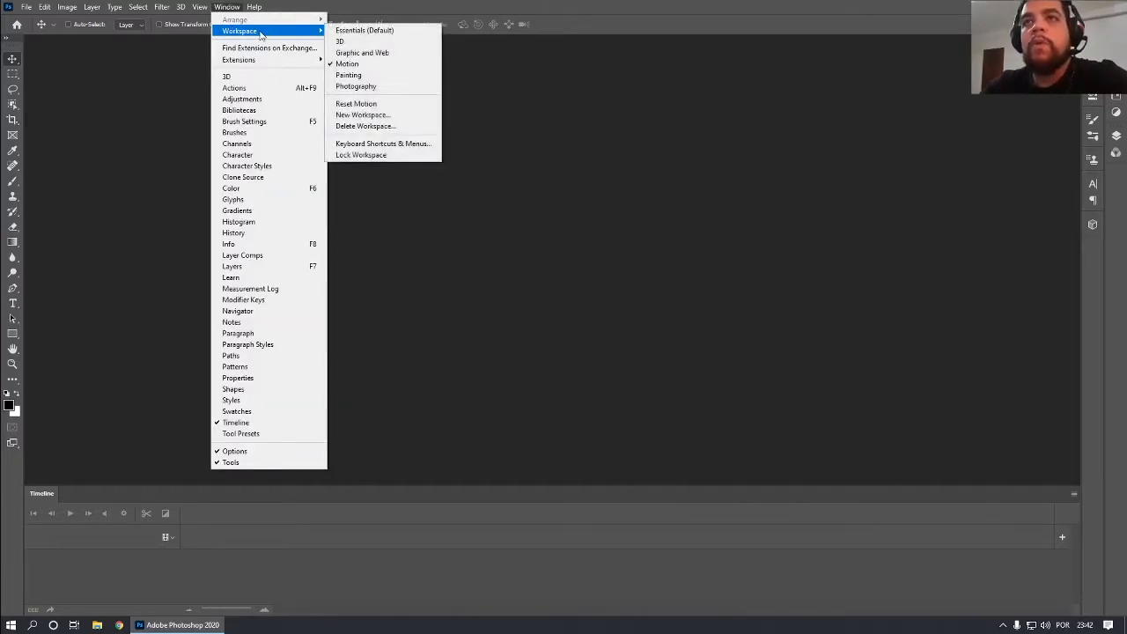
{"action": "left_click", "coordinate": [368, 32]}
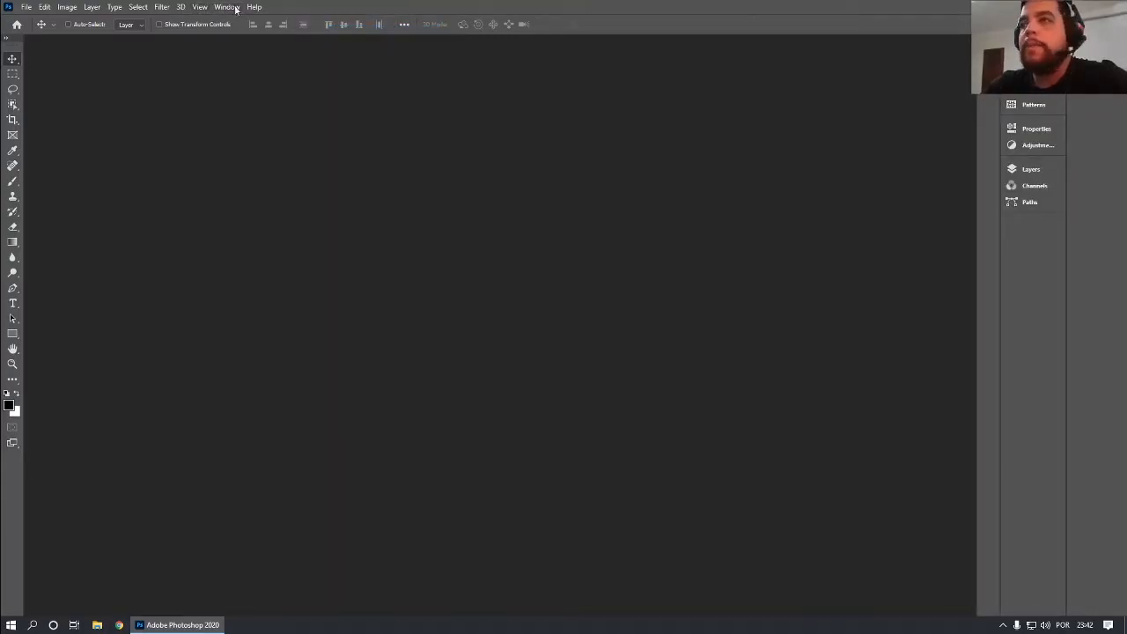
Show the Timeline panel and enlarge it to cover a bit over a third of the window's height.
{"action": "left_click", "coordinate": [227, 7]}
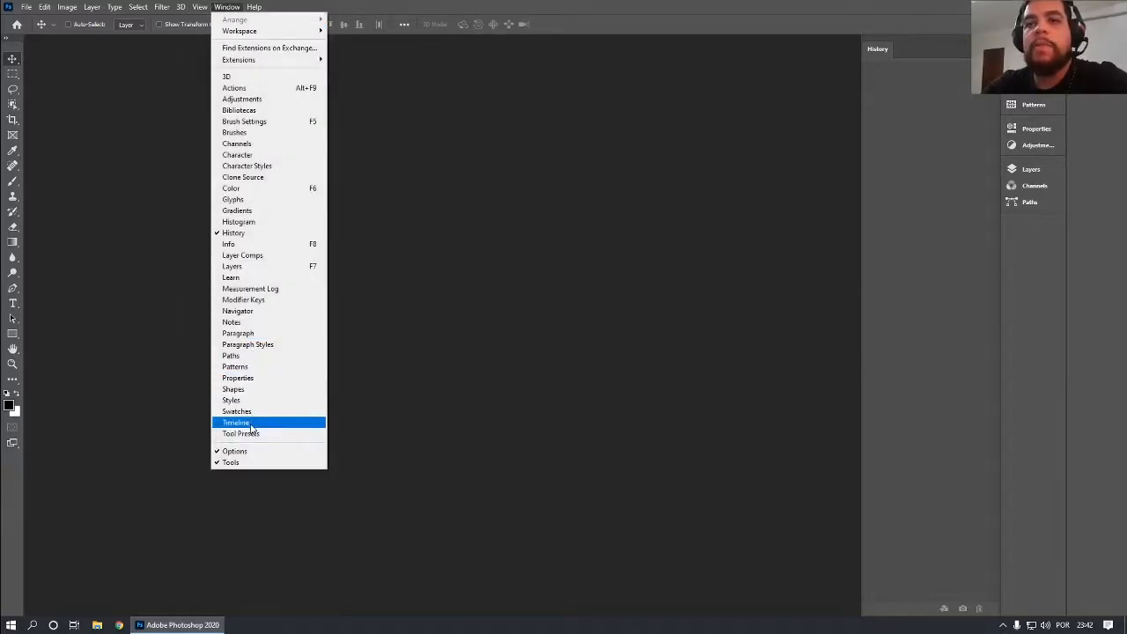
{"action": "left_click", "coordinate": [252, 426]}
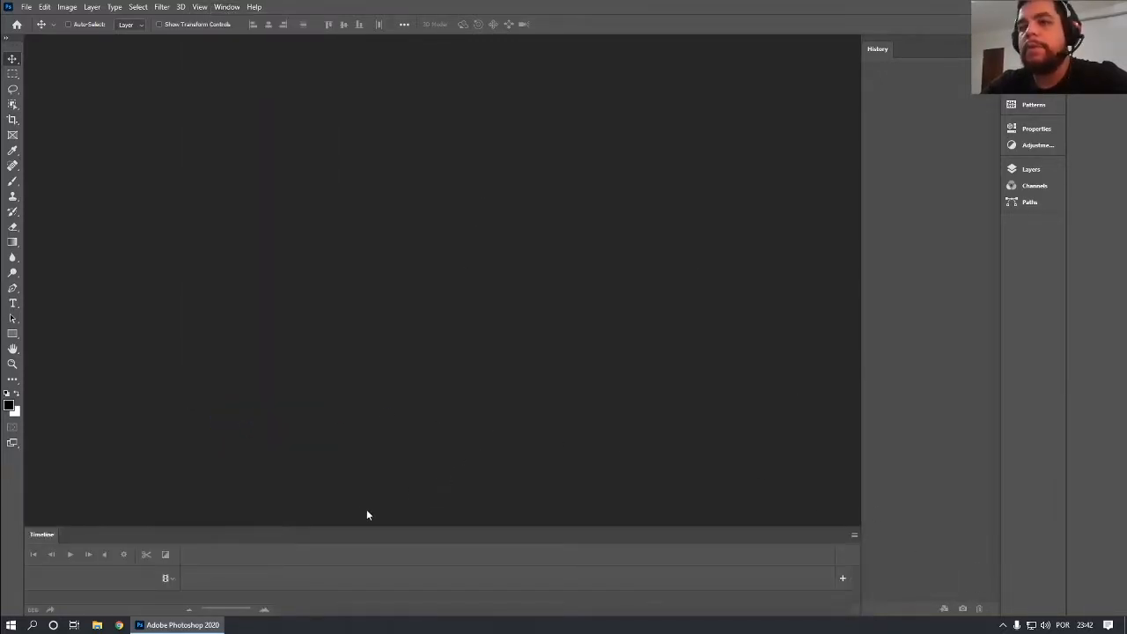
{"action": "left_click_drag", "start_coordinate": [371, 527], "coordinate": [395, 388]}
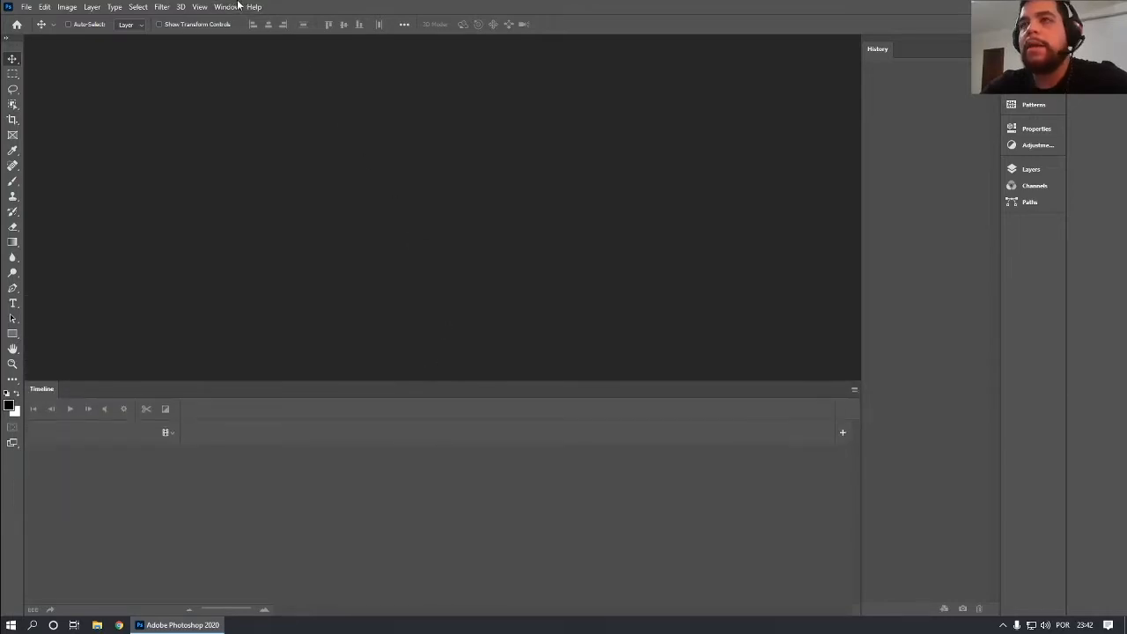
Show the Modifier Keys panel and look through the list of workspace presets.
{"action": "left_click", "coordinate": [226, 7]}
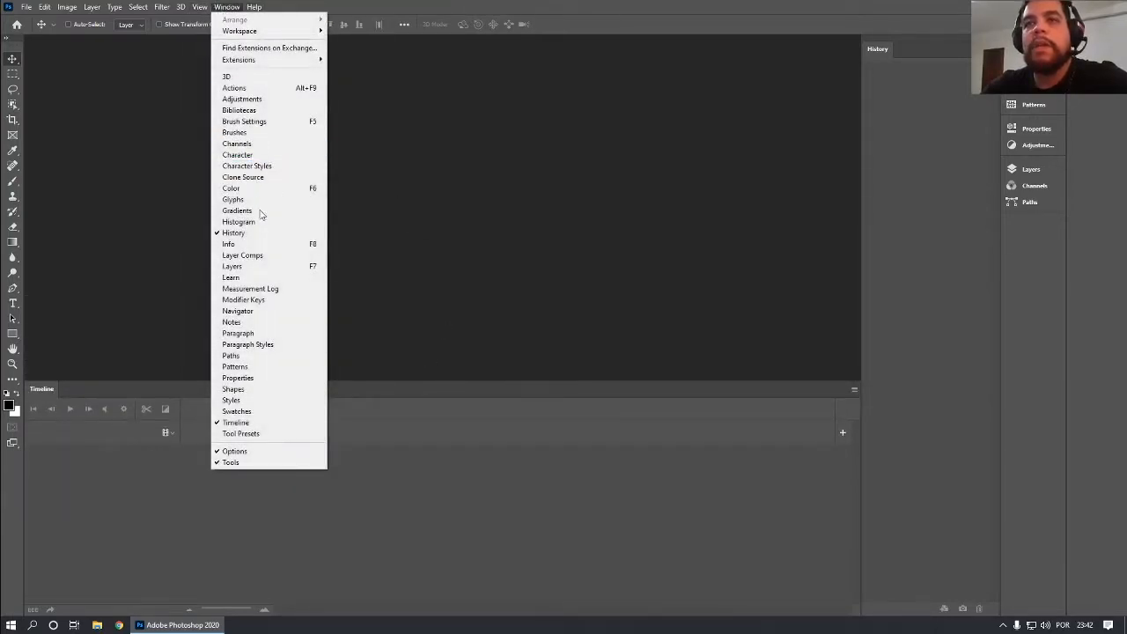
{"action": "left_click", "coordinate": [256, 301]}
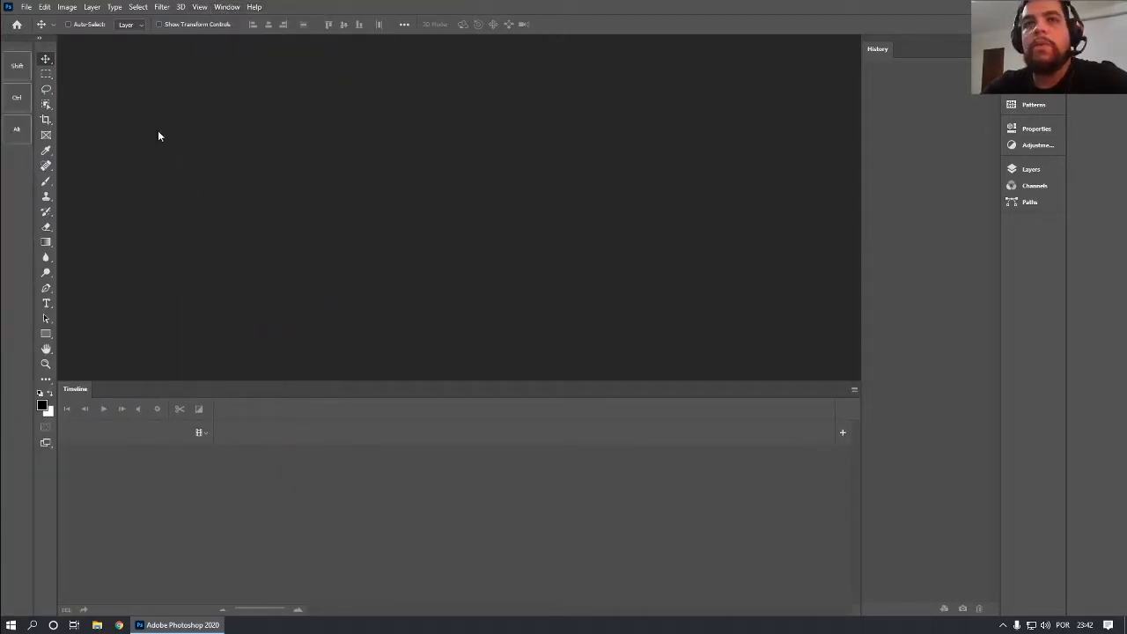
{"action": "left_click", "coordinate": [220, 7]}
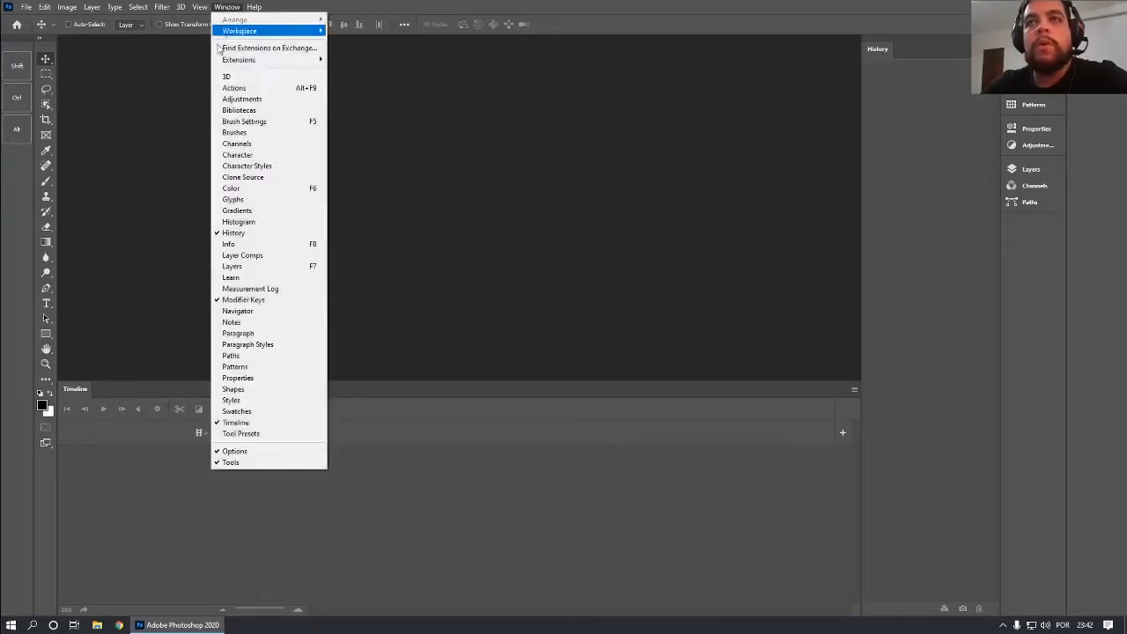
{"action": "left_click", "coordinate": [24, 171]}
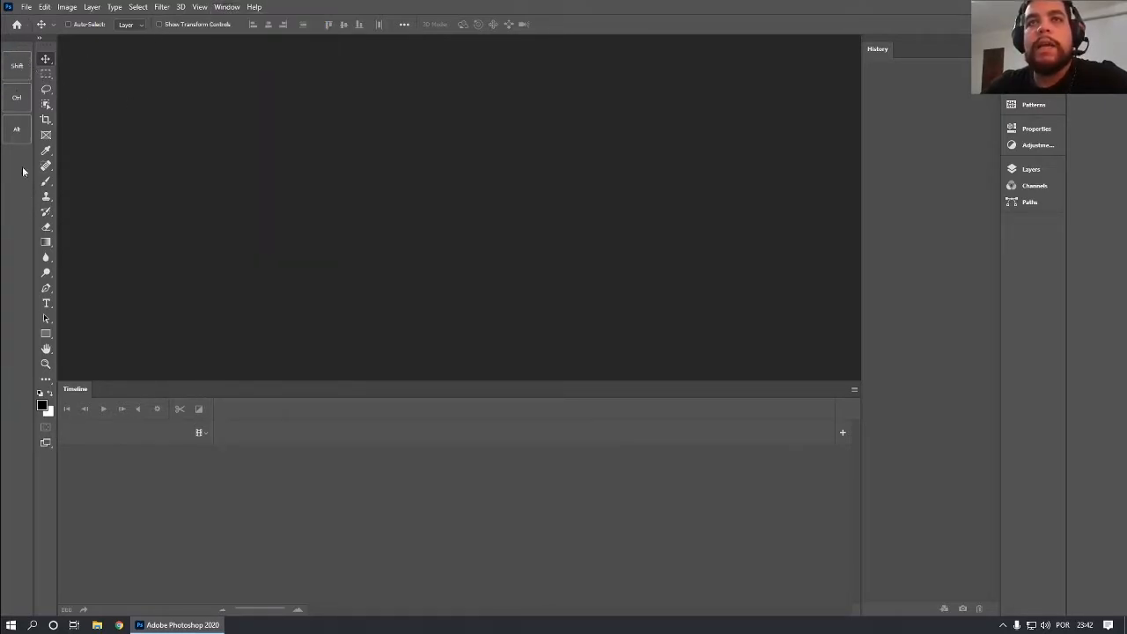
{"action": "left_click", "coordinate": [216, 7]}
{"action": "mouse_move", "coordinate": [291, 31]}
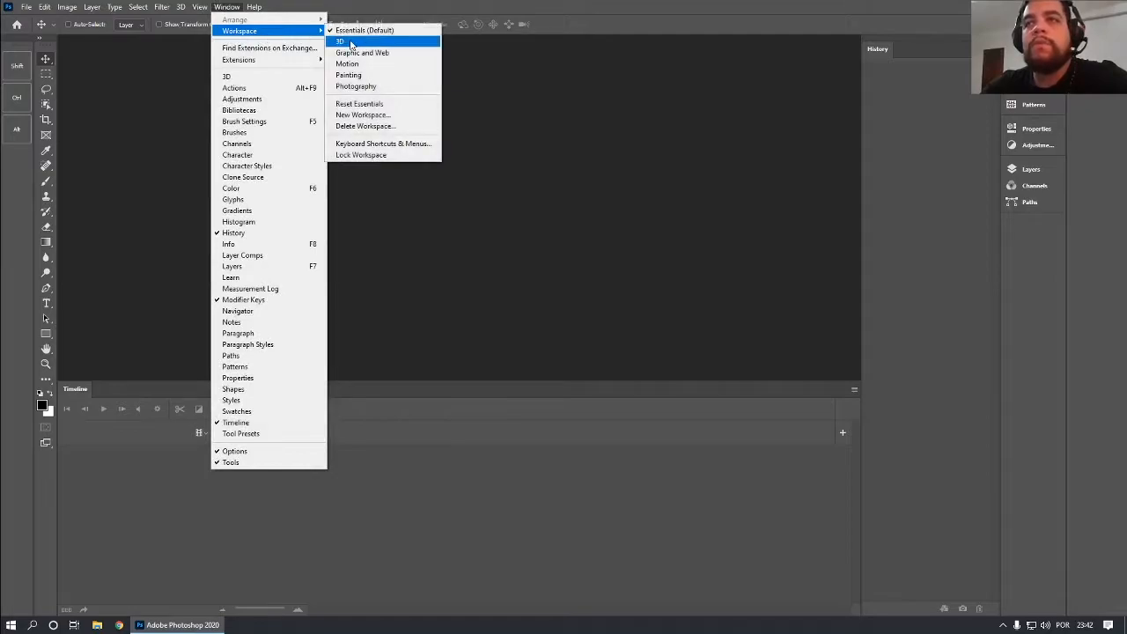
{"action": "left_click", "coordinate": [833, 115]}
Dock the History panel and the collapsed Learn and Color panel columns on the toolbar's side of the canvas.
{"action": "left_click_drag", "start_coordinate": [878, 48], "coordinate": [3, 216]}
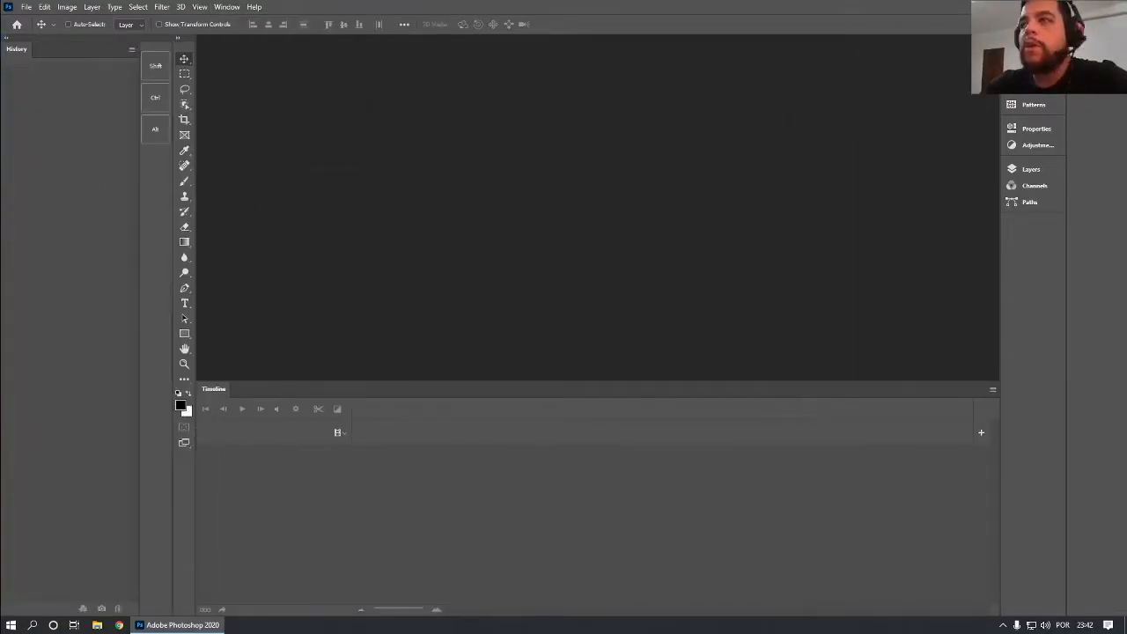
{"action": "left_click_drag", "start_coordinate": [1004, 37], "coordinate": [138, 111]}
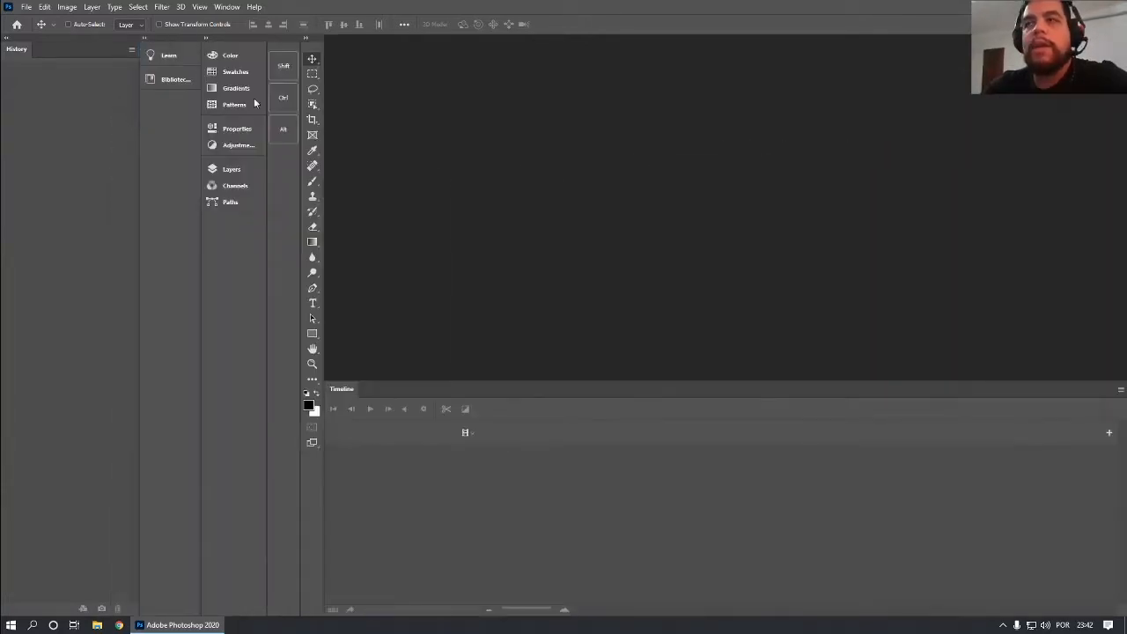
Float the Patterns panel over the canvas and dock Layers as its own column beside History.
{"action": "left_click_drag", "start_coordinate": [233, 108], "coordinate": [549, 125]}
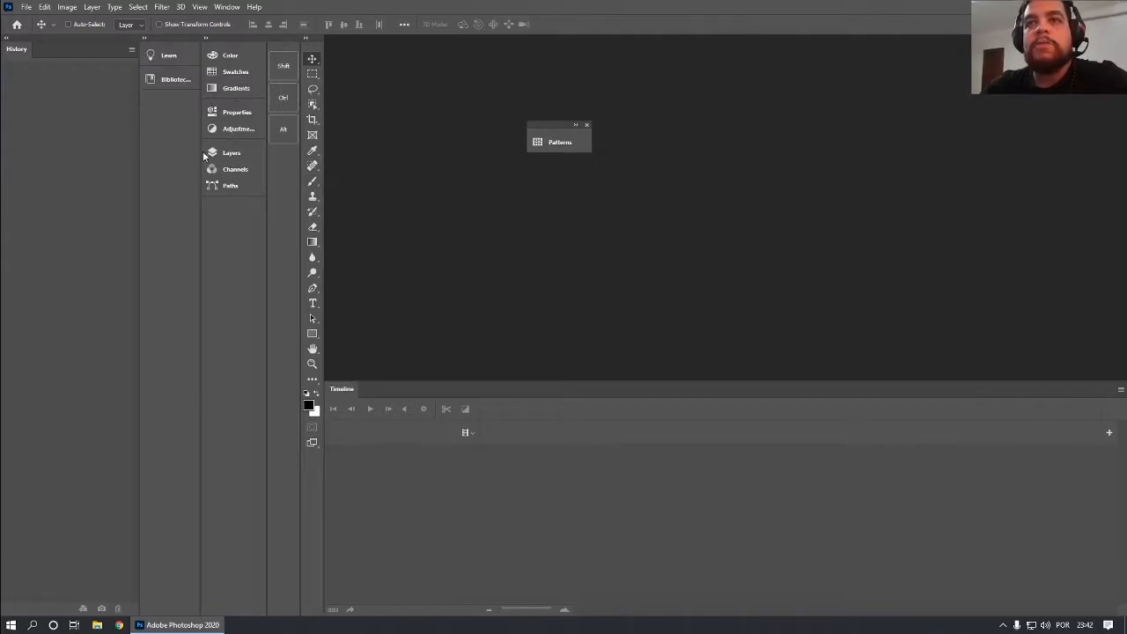
{"action": "left_click_drag", "start_coordinate": [212, 151], "coordinate": [137, 118]}
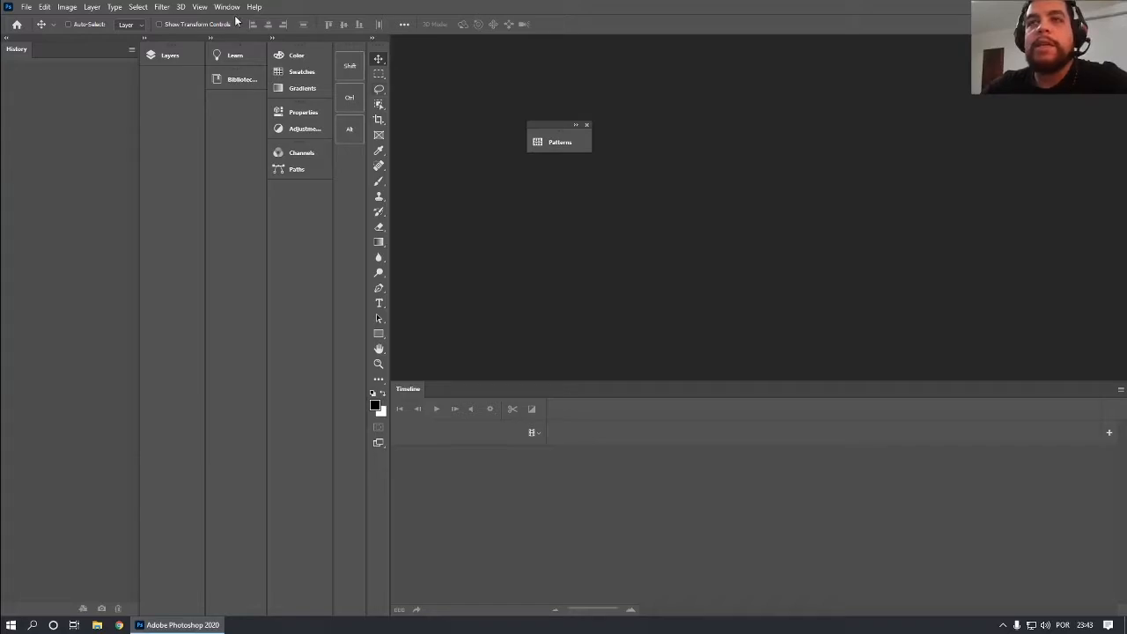
Undock the joined panel columns together with the toolbar and float the group over the middle of the canvas.
{"action": "left_click_drag", "start_coordinate": [236, 38], "coordinate": [1125, 109]}
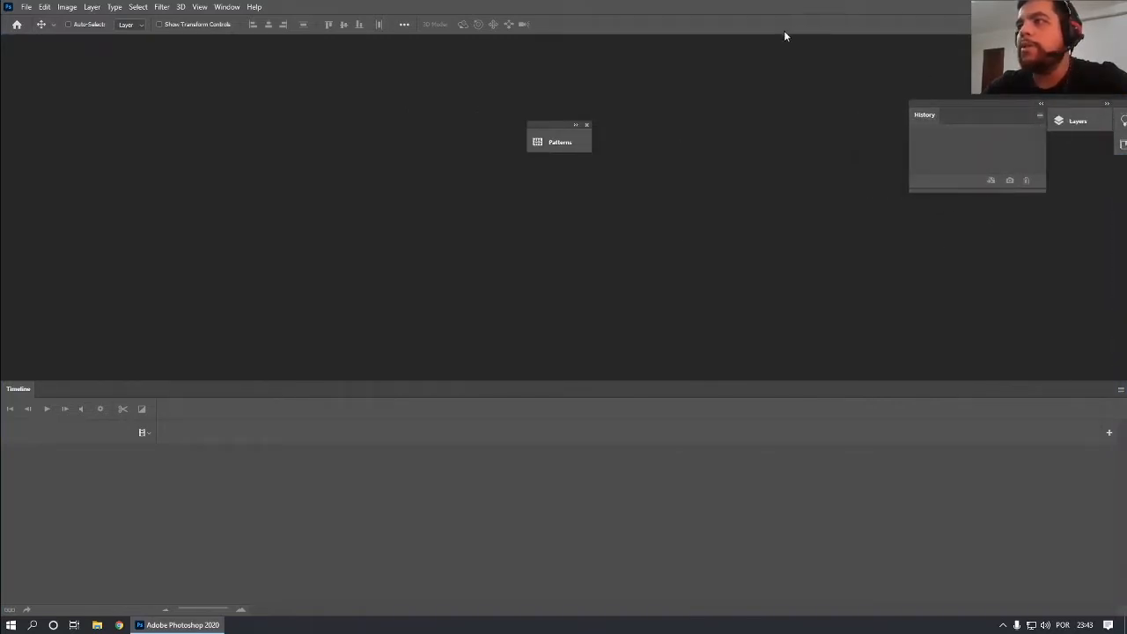
{"action": "left_click_drag", "start_coordinate": [1028, 111], "coordinate": [296, 133]}
Reset the Essentials workspace to its default panel layout.
{"action": "left_click", "coordinate": [222, 7]}
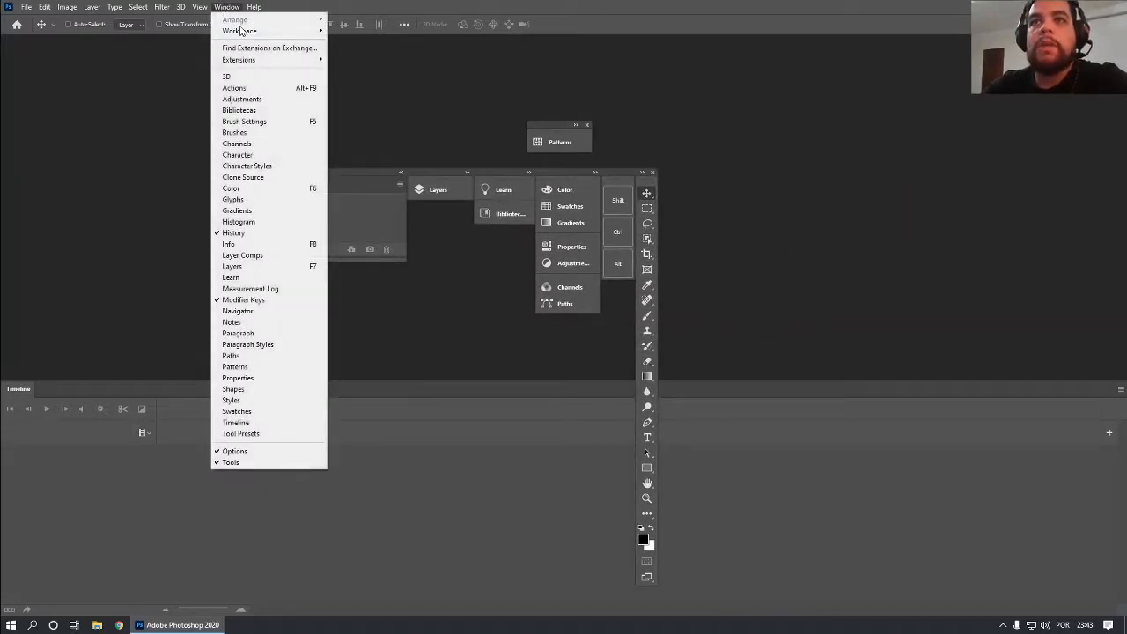
{"action": "mouse_move", "coordinate": [260, 31]}
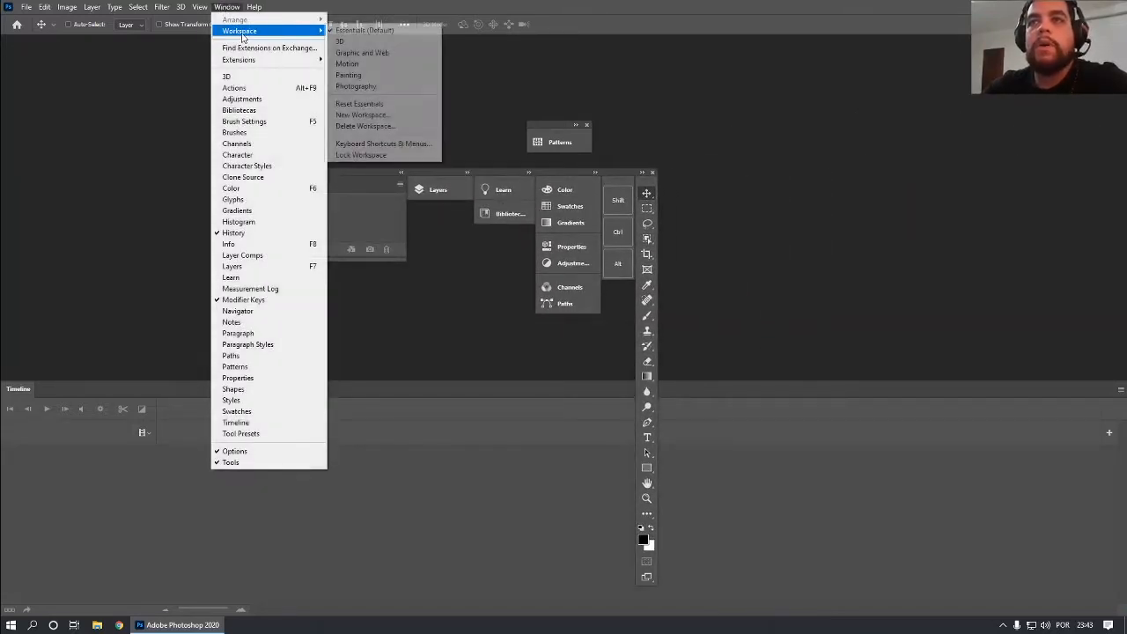
{"action": "left_click", "coordinate": [386, 105]}
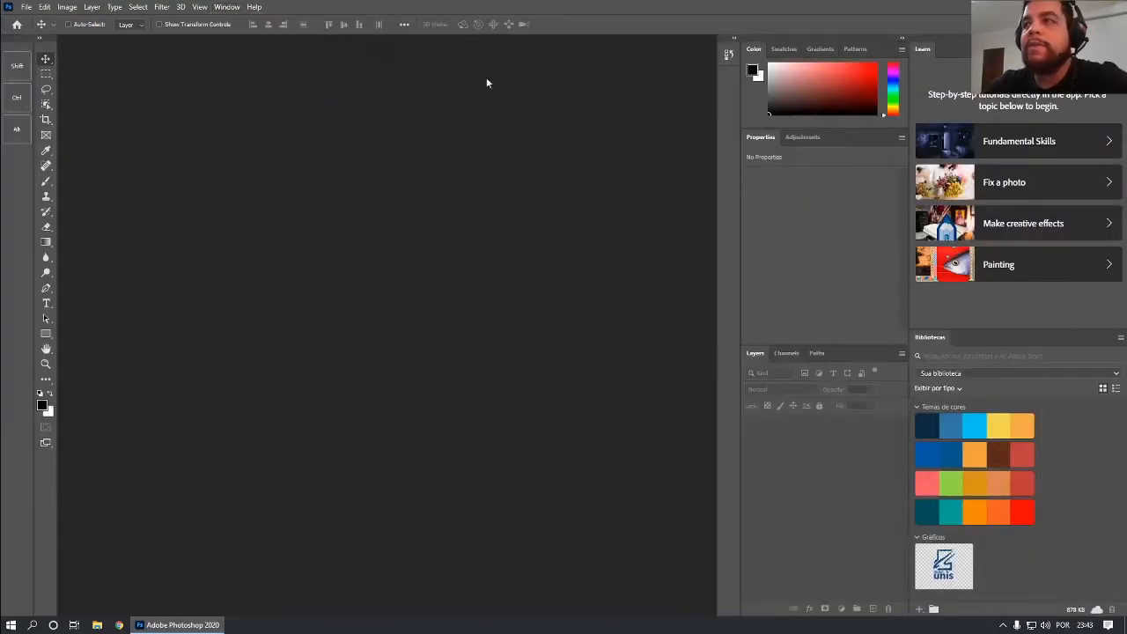
Hide the Modifier Keys panel and review the list of available panels.
{"action": "left_click", "coordinate": [226, 7]}
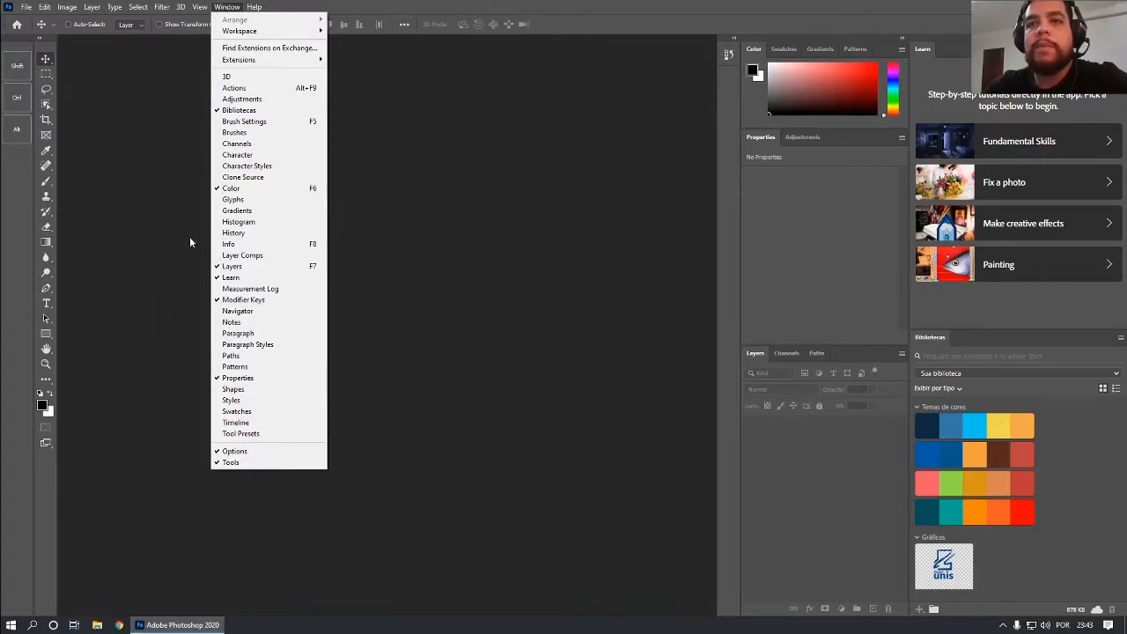
{"action": "left_click", "coordinate": [247, 301]}
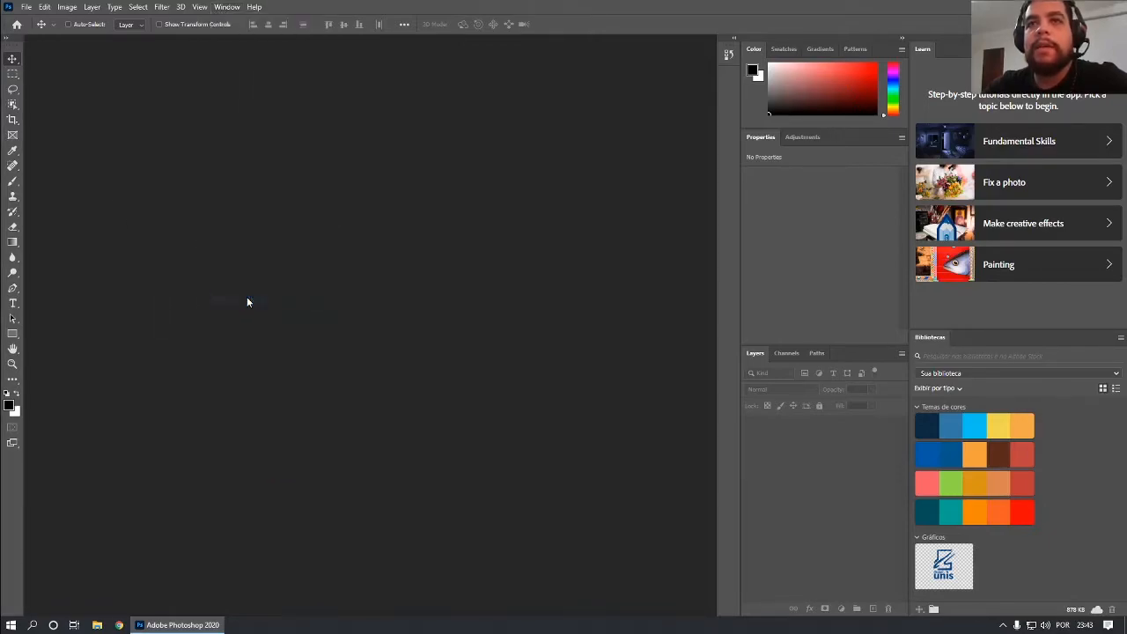
{"action": "left_click", "coordinate": [226, 7]}
{"action": "left_click", "coordinate": [85, 42]}
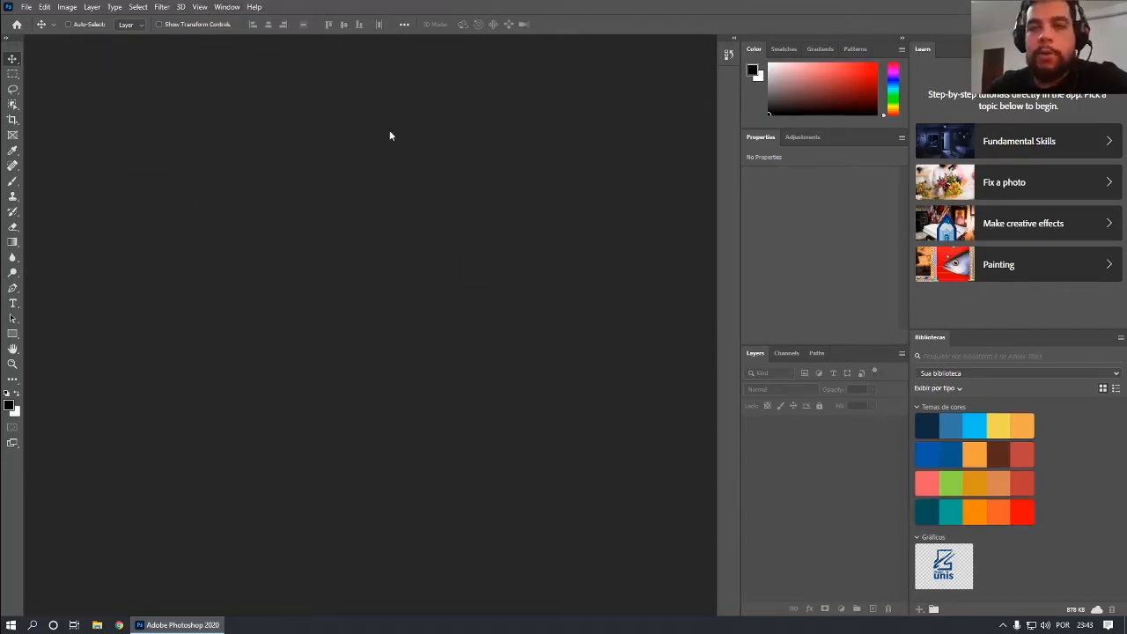
{"action": "left_click", "coordinate": [227, 7]}
{"action": "left_click", "coordinate": [584, 133]}
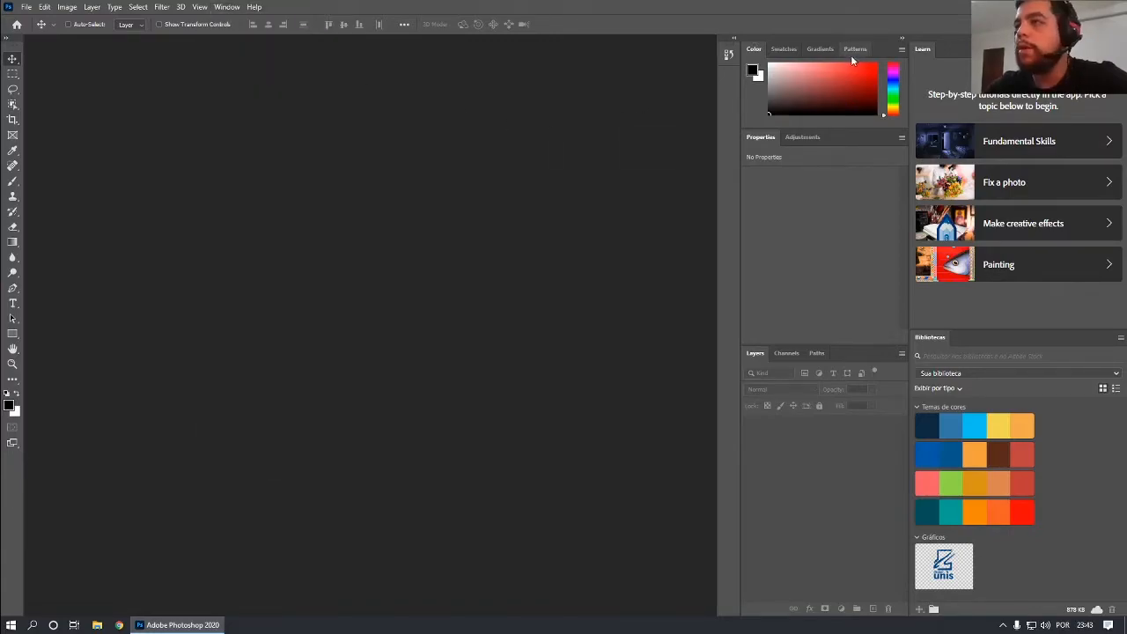
Undock the History, Color/Layers and Learn/Bibliotecas columns as one group and float it over the canvas.
{"action": "mouse_move", "coordinate": [943, 37]}
{"action": "left_mouse_down"}
{"action": "mouse_move", "coordinate": [470, 46]}
{"action": "mouse_move", "coordinate": [948, 37]}
{"action": "left_mouse_up"}
{"action": "left_click_drag", "start_coordinate": [803, 35], "coordinate": [689, 86]}
{"action": "left_click_drag", "start_coordinate": [897, 86], "coordinate": [946, 79]}
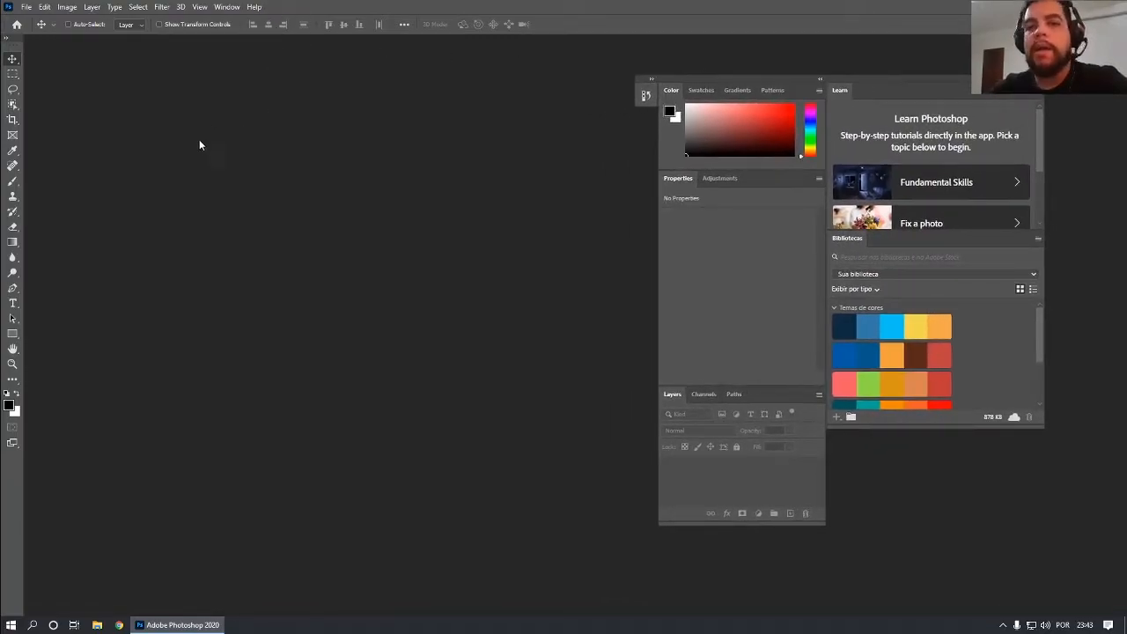
Save the current panel layout as a new workspace named Meu espaço.
{"action": "left_click", "coordinate": [224, 7]}
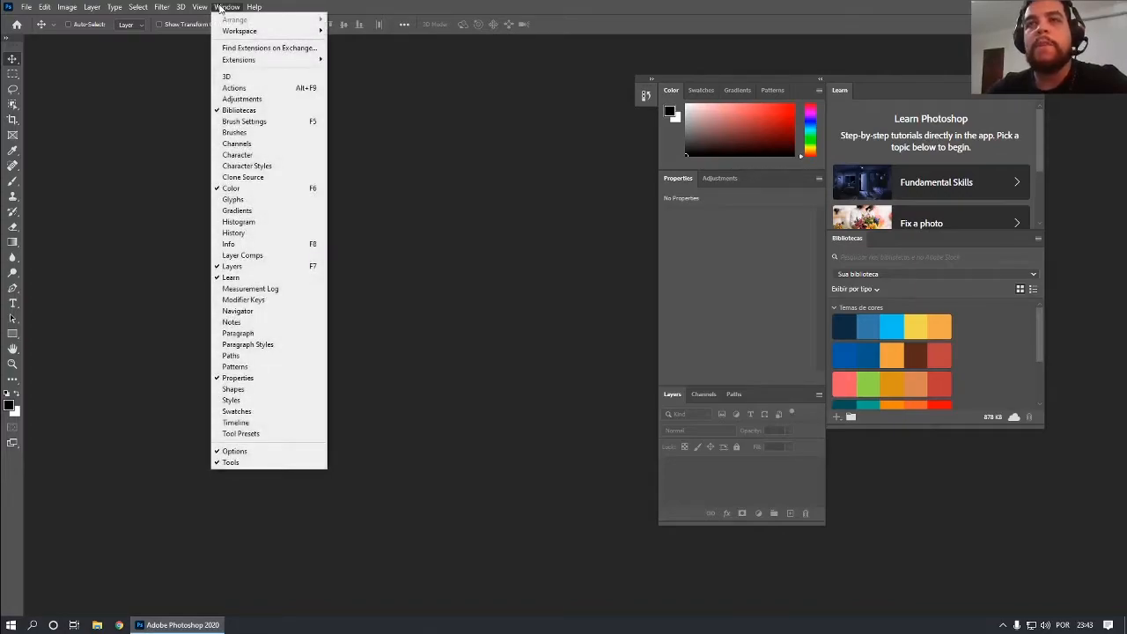
{"action": "mouse_move", "coordinate": [251, 30]}
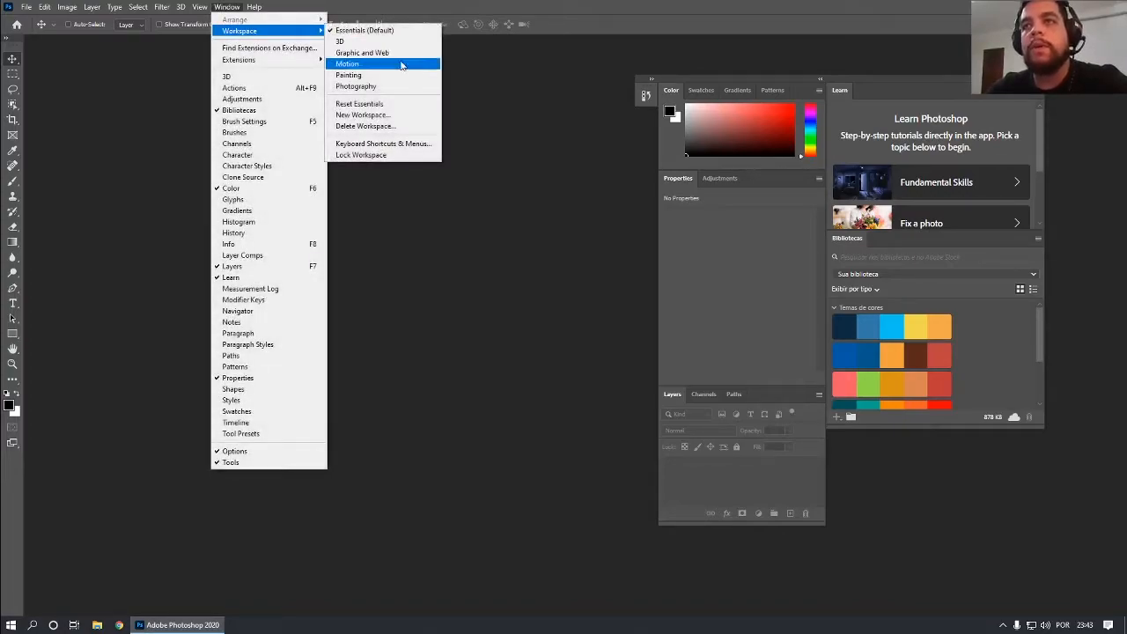
{"action": "left_click", "coordinate": [392, 118]}
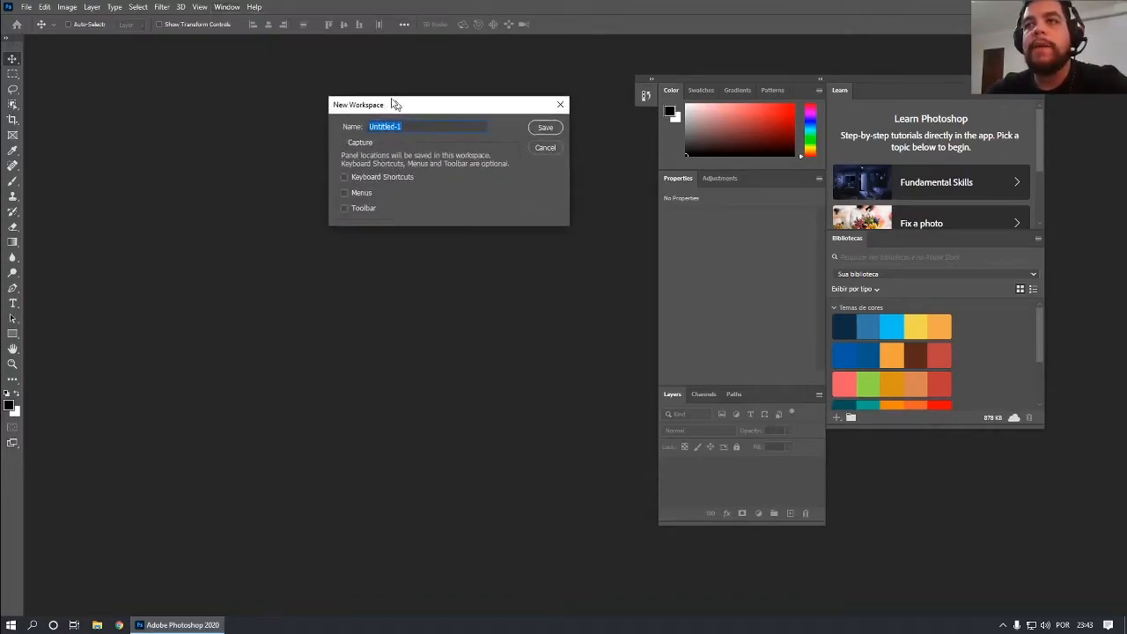
{"action": "type", "text": "Me"}
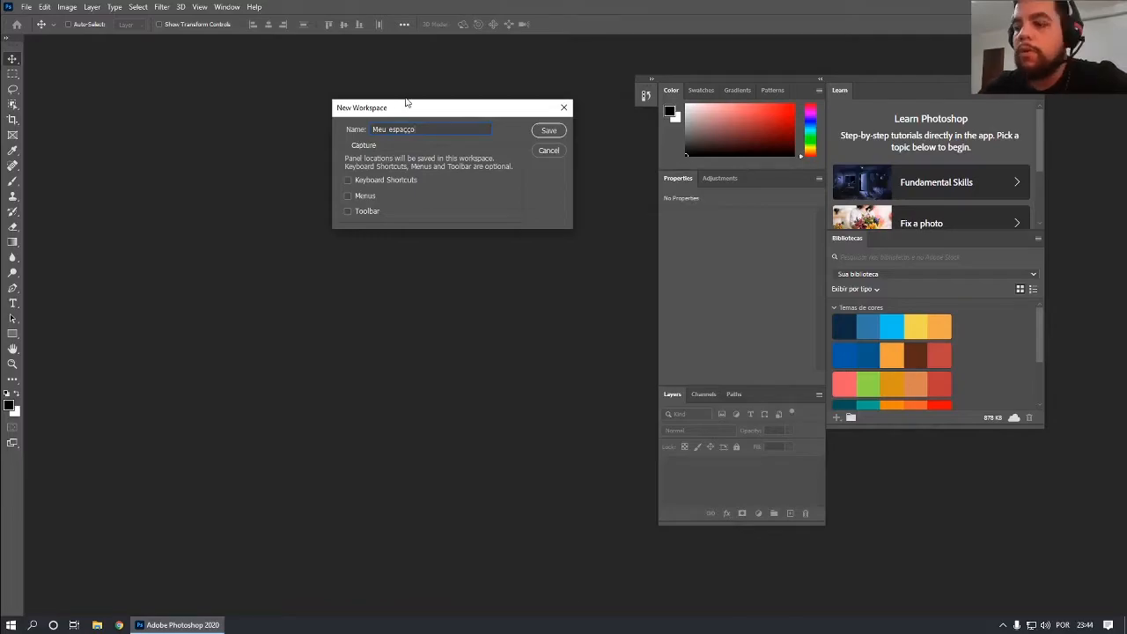
{"action": "type", "text": "u espaco"}
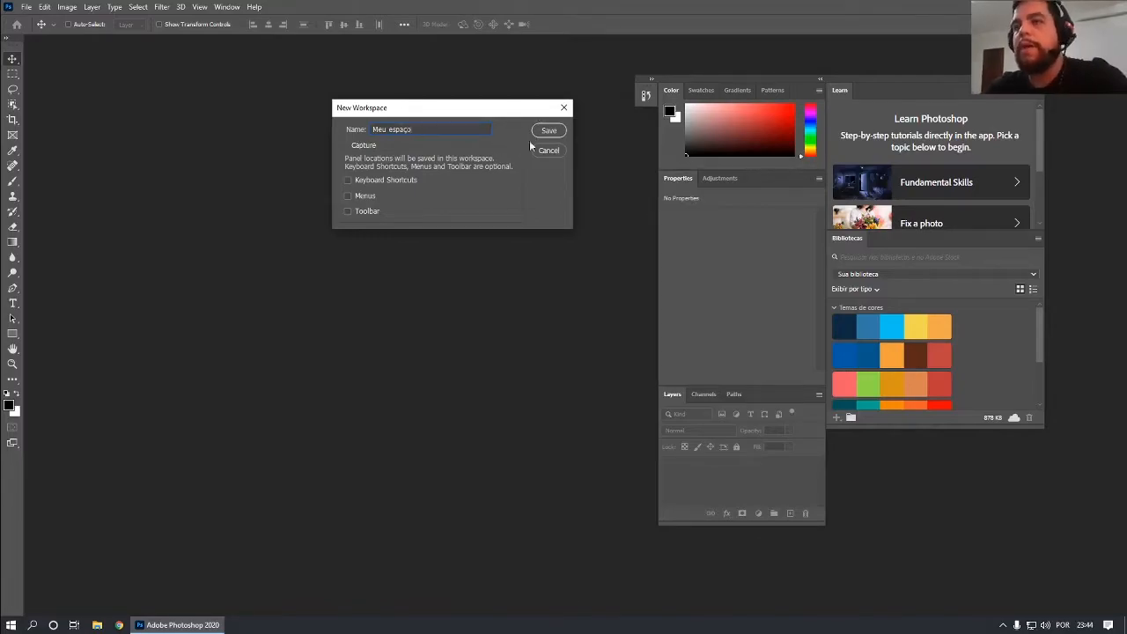
{"action": "left_click", "coordinate": [546, 132]}
Switch to the Graphic and Web workspace.
{"action": "left_click", "coordinate": [222, 7]}
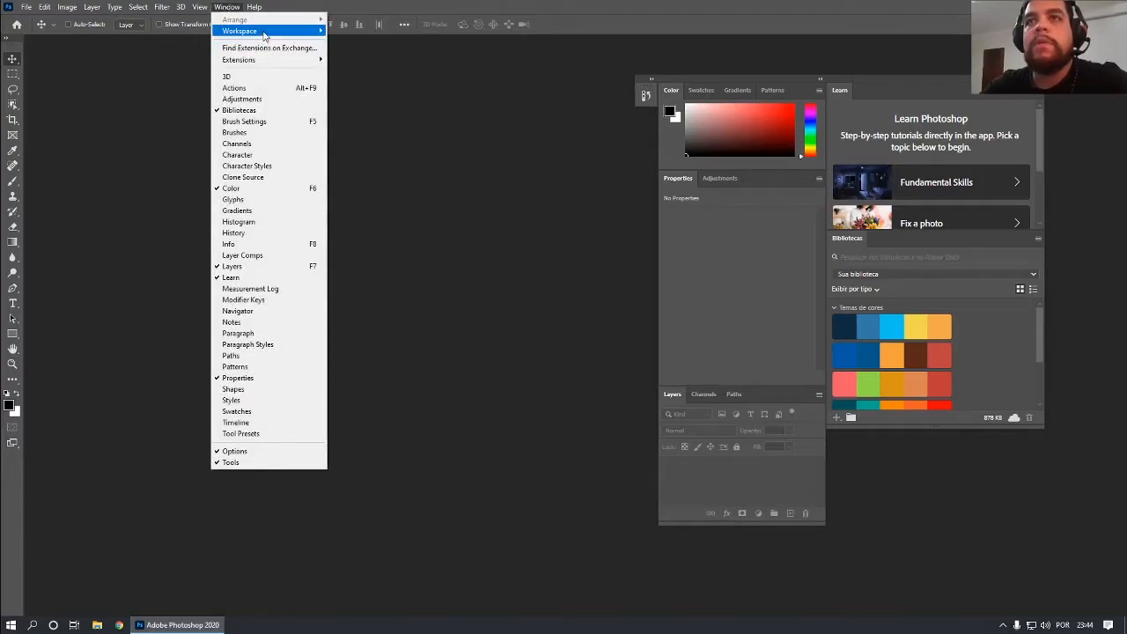
{"action": "mouse_move", "coordinate": [265, 35]}
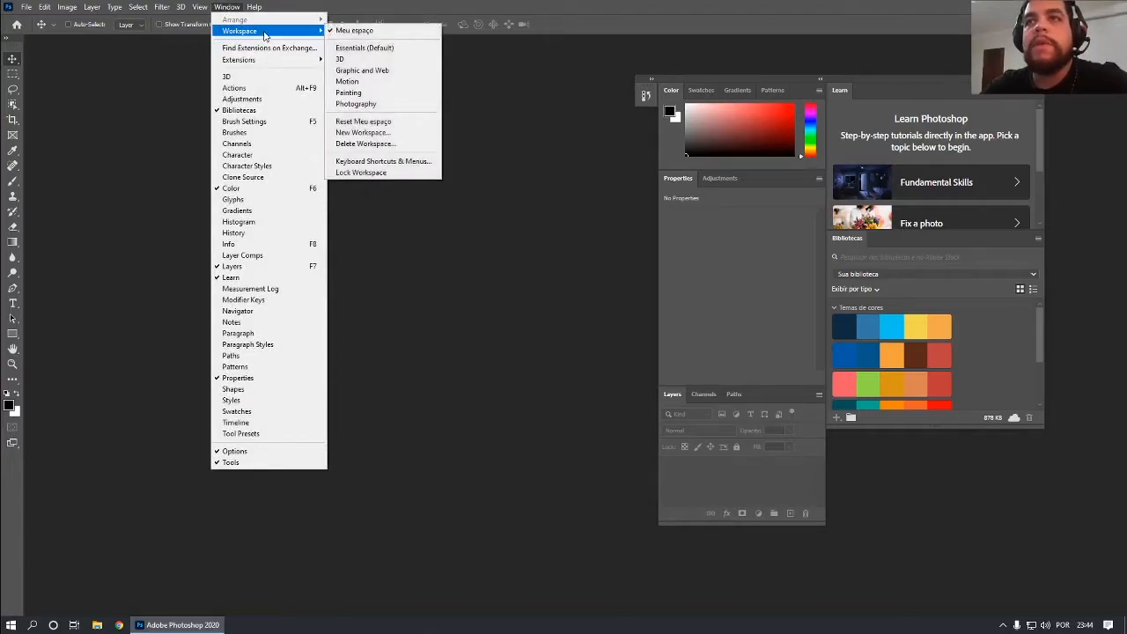
{"action": "left_click", "coordinate": [370, 71]}
Return to the Meu espaço workspace and move its floating panel group next to the toolbar.
{"action": "left_click", "coordinate": [227, 7]}
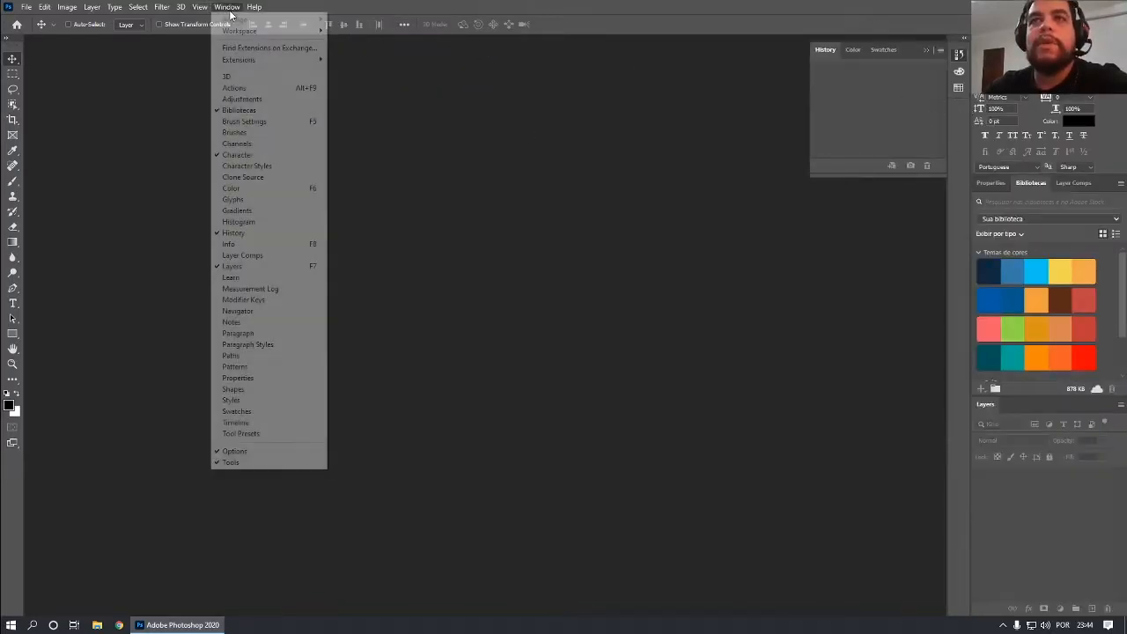
{"action": "mouse_move", "coordinate": [264, 30]}
{"action": "left_click", "coordinate": [370, 32]}
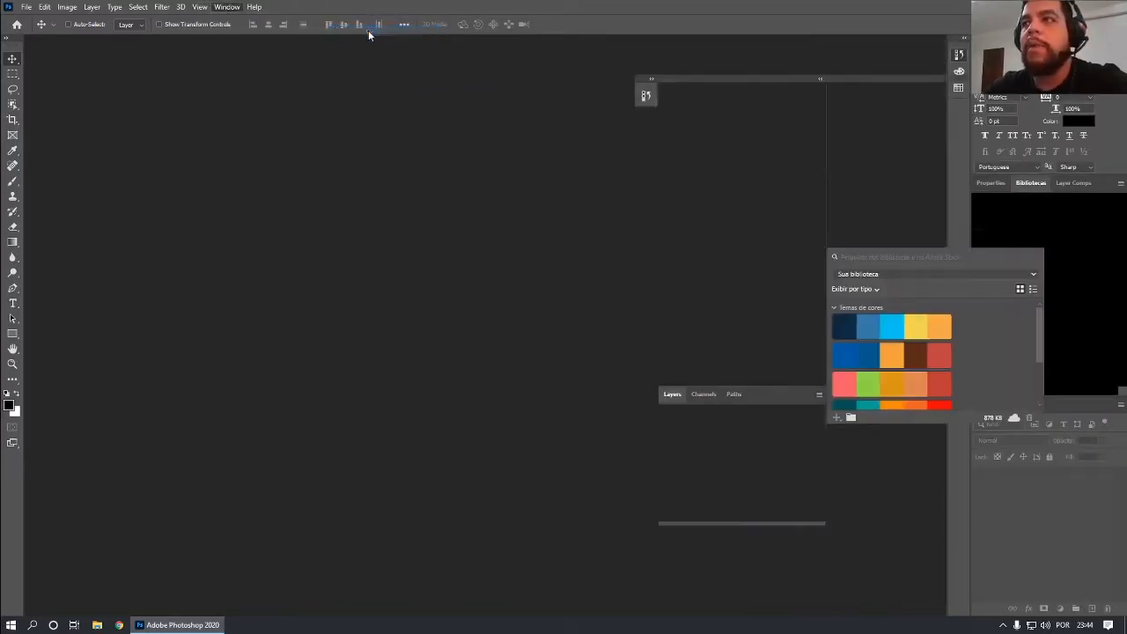
{"action": "left_click_drag", "start_coordinate": [749, 74], "coordinate": [175, 50]}
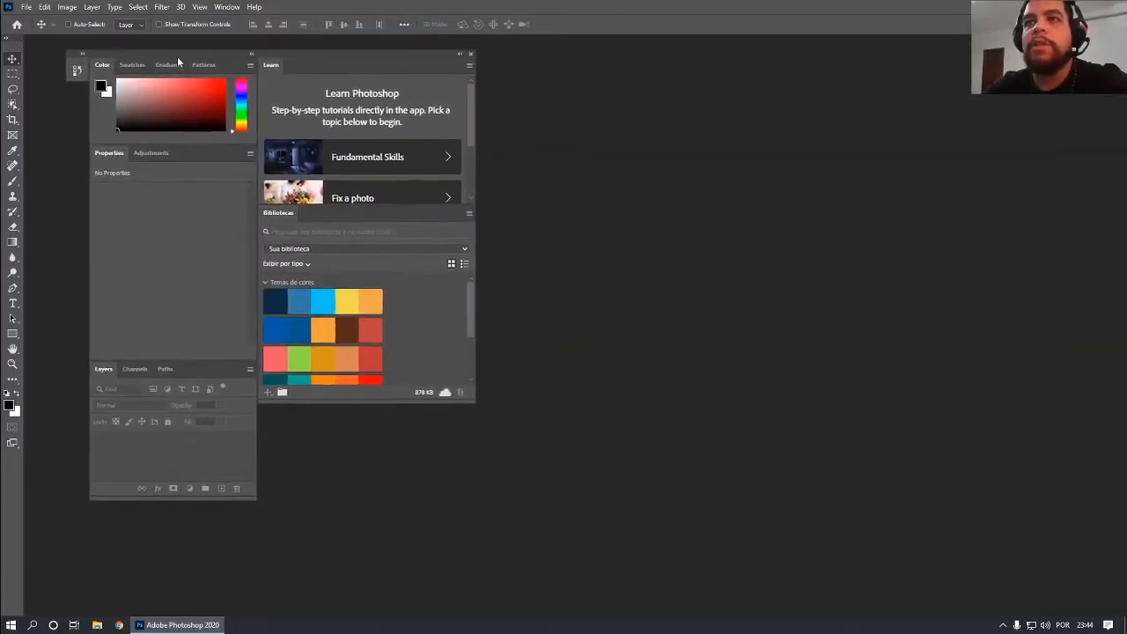
{"action": "left_click_drag", "start_coordinate": [200, 93], "coordinate": [140, 120]}
Switch to the Graphic and Web workspace and back to Meu espaço to check the rearranged layout.
{"action": "left_click", "coordinate": [226, 8]}
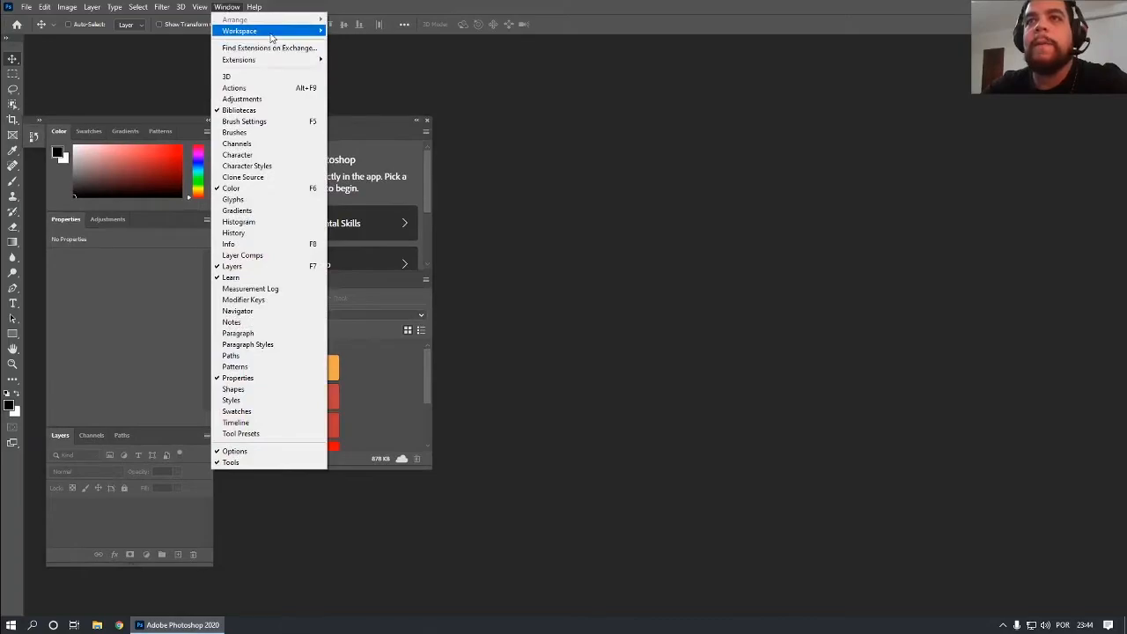
{"action": "mouse_move", "coordinate": [271, 32]}
{"action": "left_click", "coordinate": [383, 69]}
{"action": "left_click", "coordinate": [222, 7]}
{"action": "mouse_move", "coordinate": [273, 30]}
{"action": "left_click", "coordinate": [357, 31]}
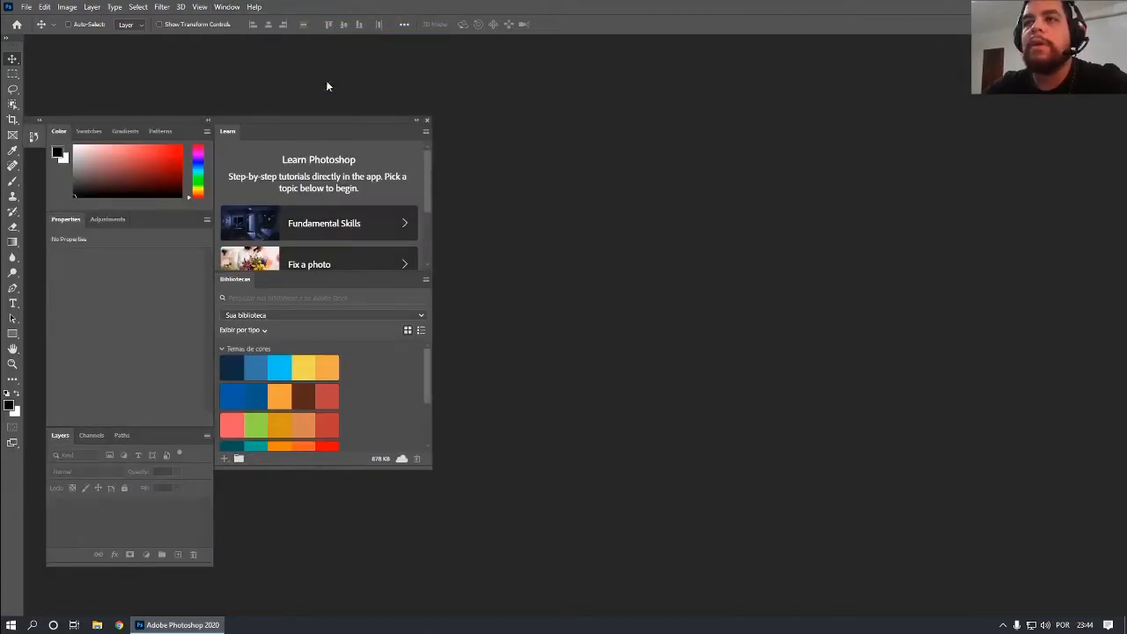
Move the floating panel group to the side of the canvas opposite the toolbar and widen its History column.
{"action": "left_click_drag", "start_coordinate": [220, 115], "coordinate": [689, 94]}
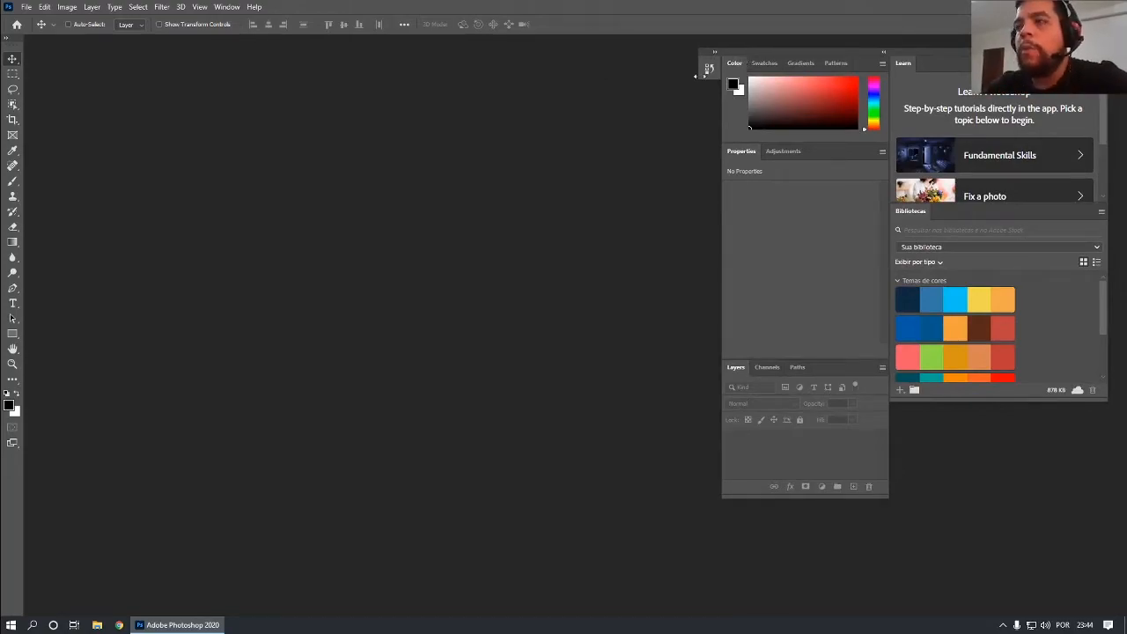
{"action": "left_click_drag", "start_coordinate": [701, 77], "coordinate": [467, 127]}
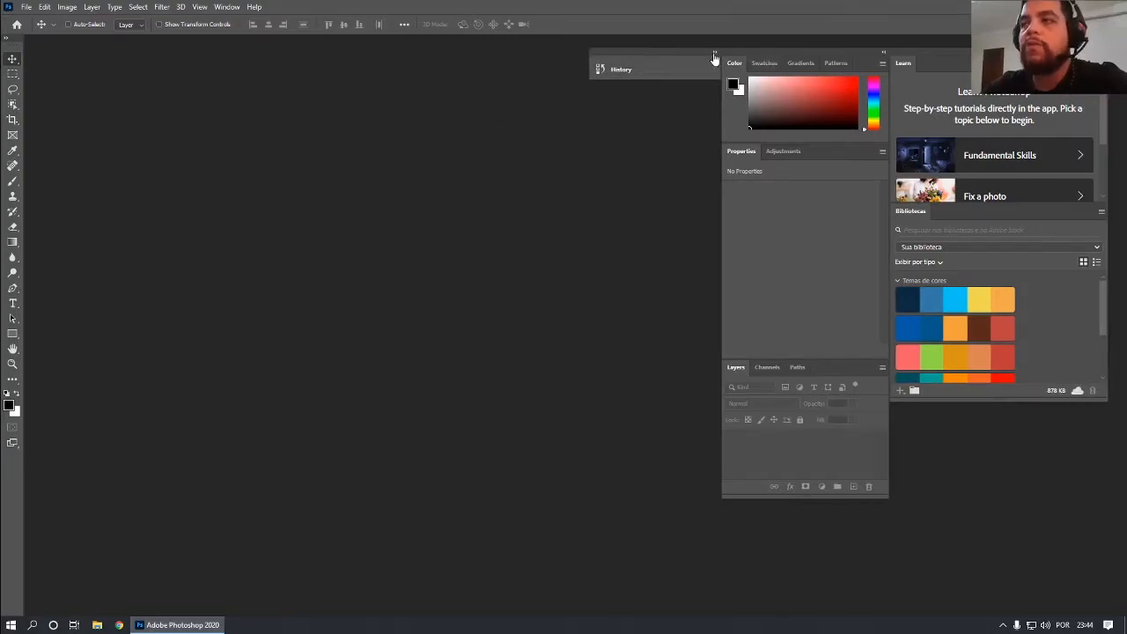
Switch to the Essentials (Default) workspace and move its floating panel group closer to the middle of the canvas.
{"action": "left_click", "coordinate": [222, 7]}
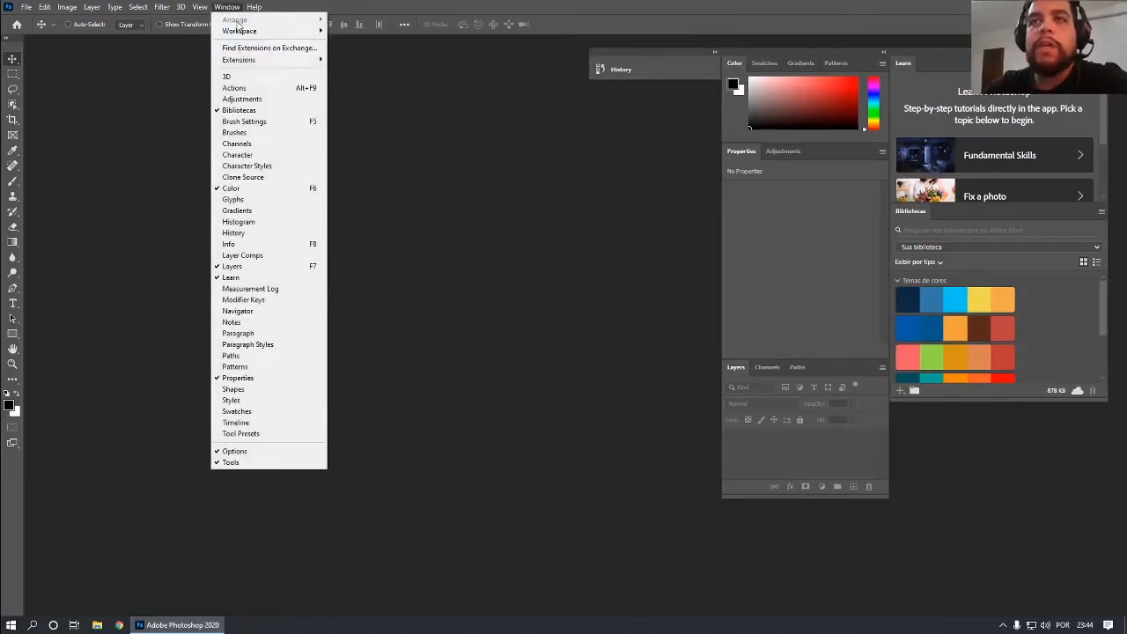
{"action": "mouse_move", "coordinate": [247, 35]}
{"action": "left_click", "coordinate": [362, 47]}
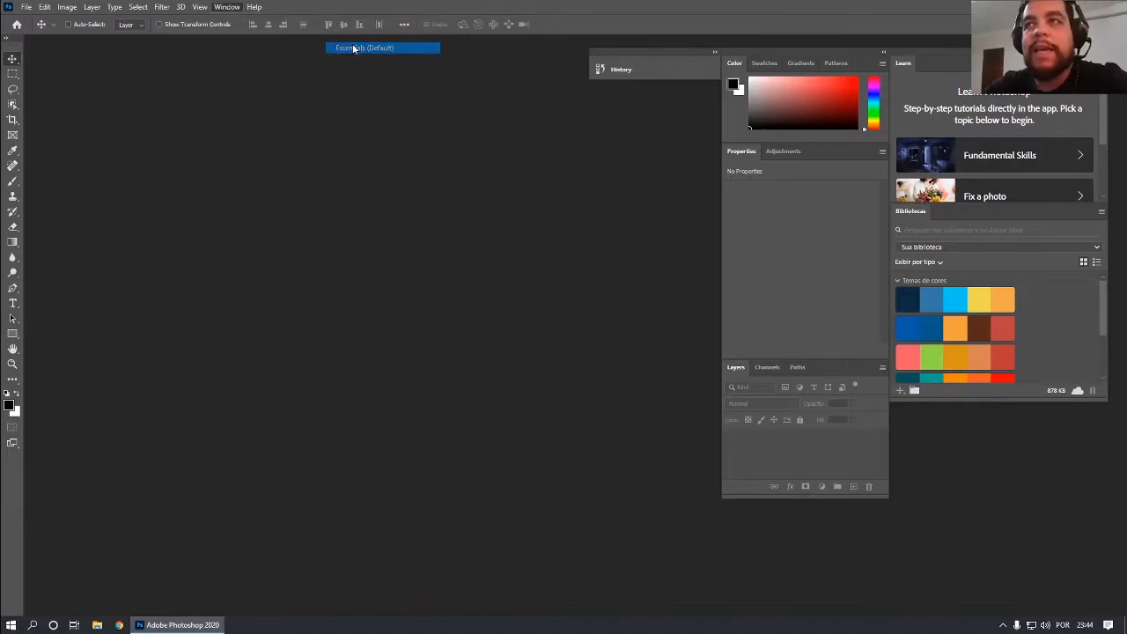
{"action": "left_click_drag", "start_coordinate": [767, 78], "coordinate": [677, 71]}
Reset the Essentials workspace so its panels dock again, and collapse the docked panels to icons.
{"action": "left_click", "coordinate": [226, 7]}
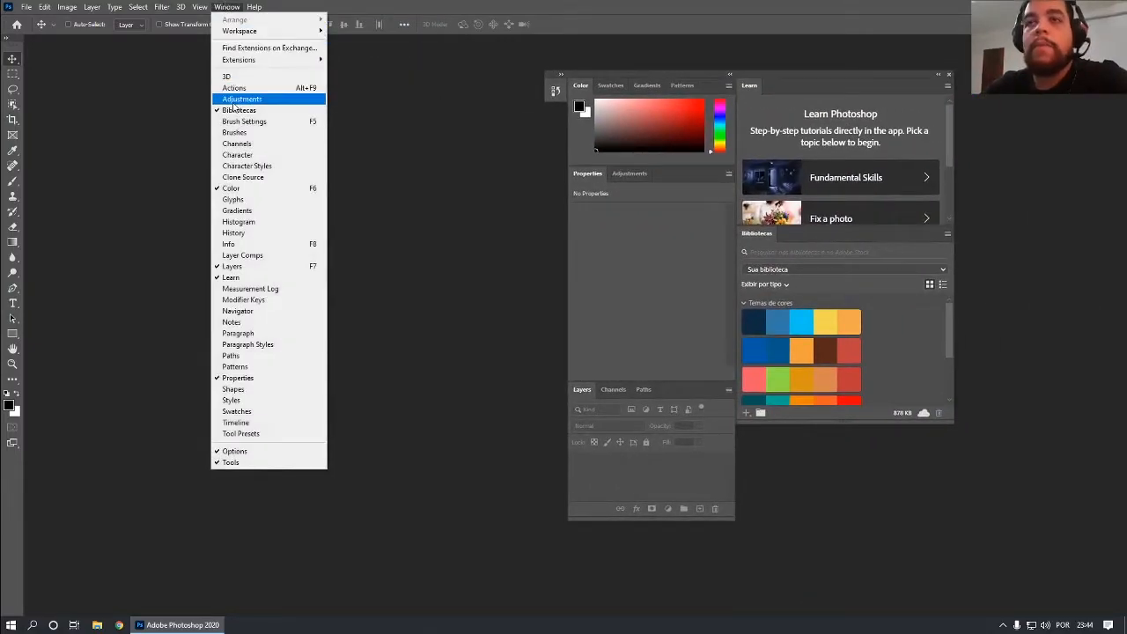
{"action": "mouse_move", "coordinate": [248, 61]}
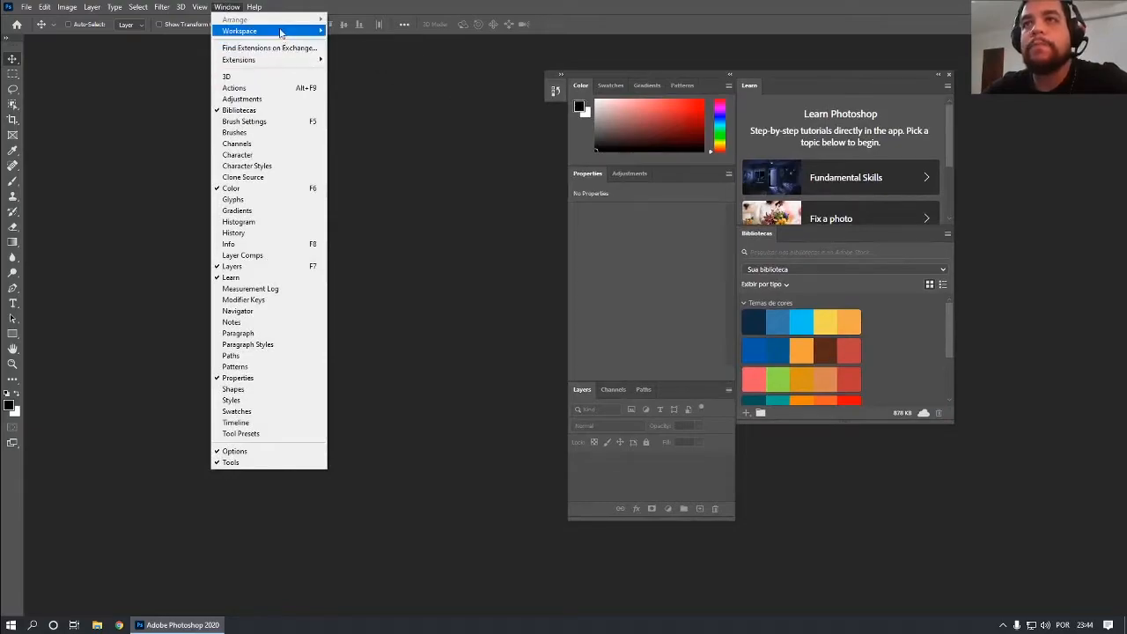
{"action": "mouse_move", "coordinate": [265, 31]}
{"action": "left_click", "coordinate": [378, 121]}
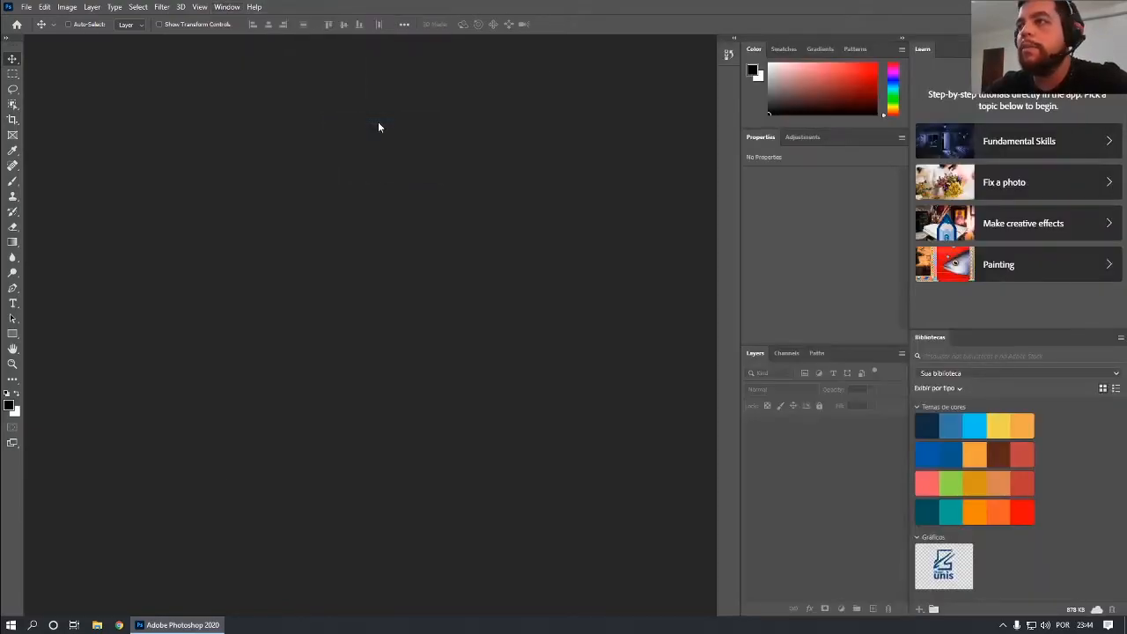
{"action": "left_click", "coordinate": [903, 40]}
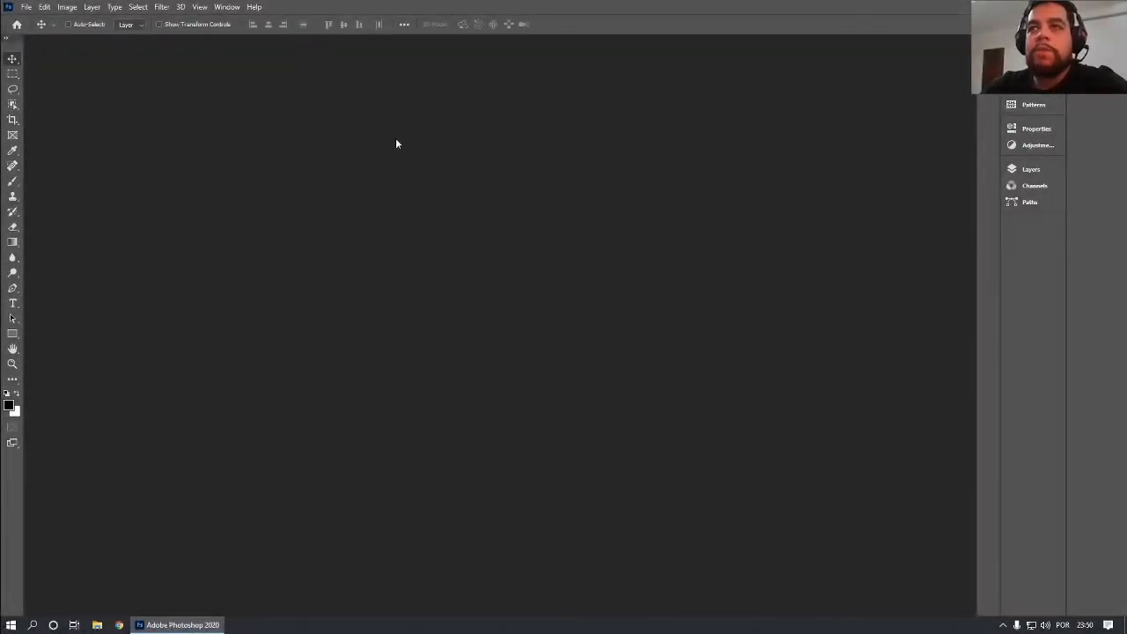
Open the New Document dialog, close and reopen it, and reposition it slightly over the canvas.
{"action": "left_click", "coordinate": [27, 8]}
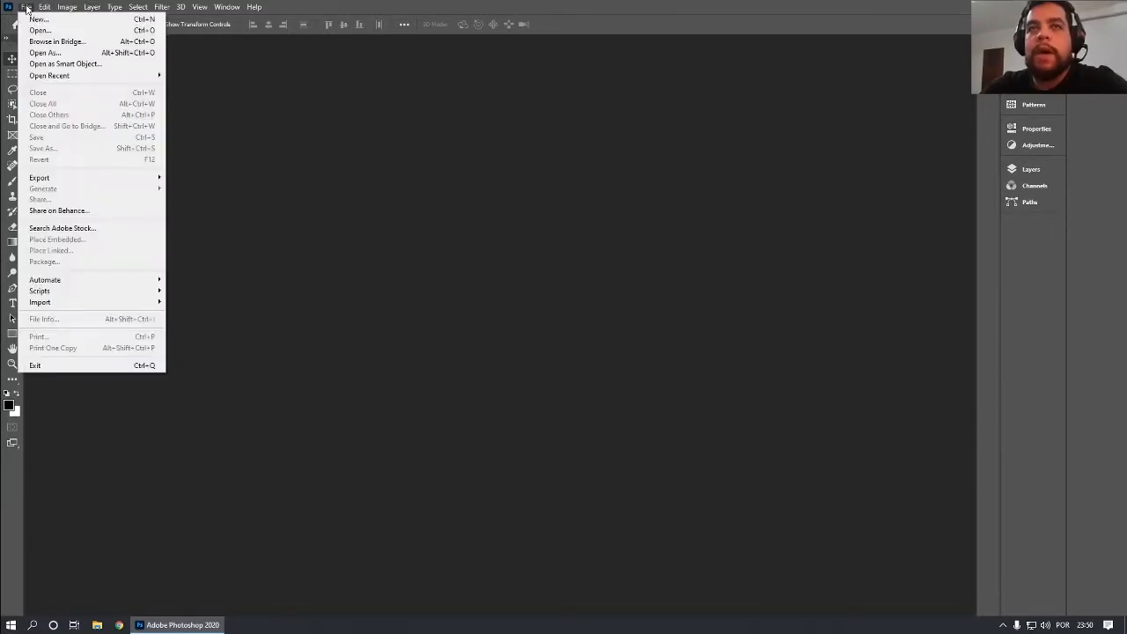
{"action": "left_click", "coordinate": [29, 19]}
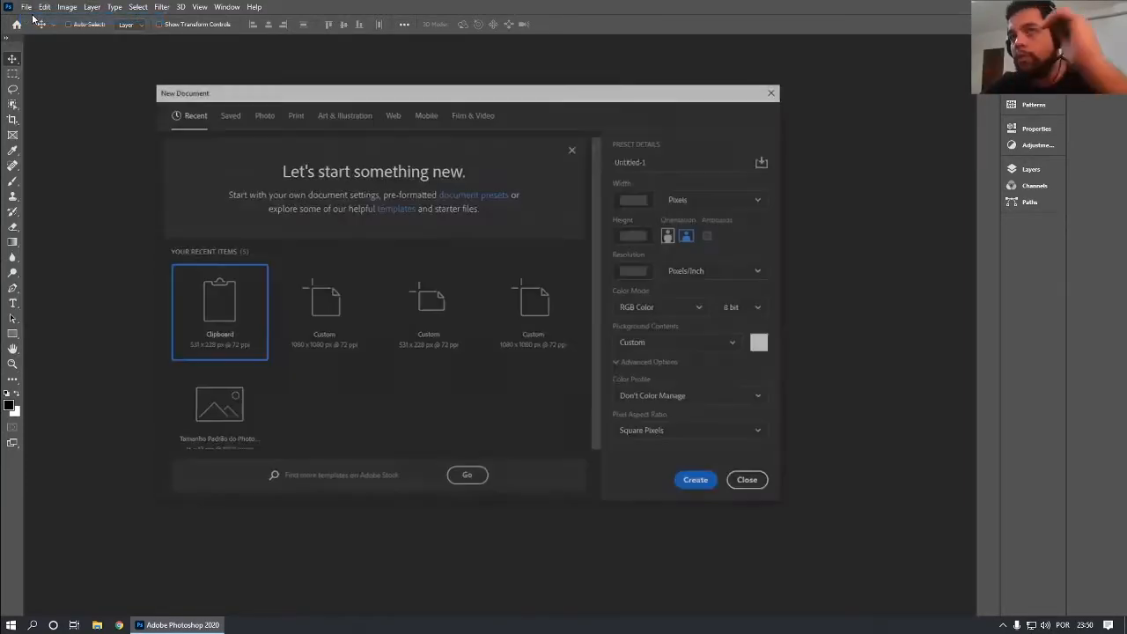
{"action": "left_click", "coordinate": [750, 482]}
{"action": "key", "text": "ctrl+n"}
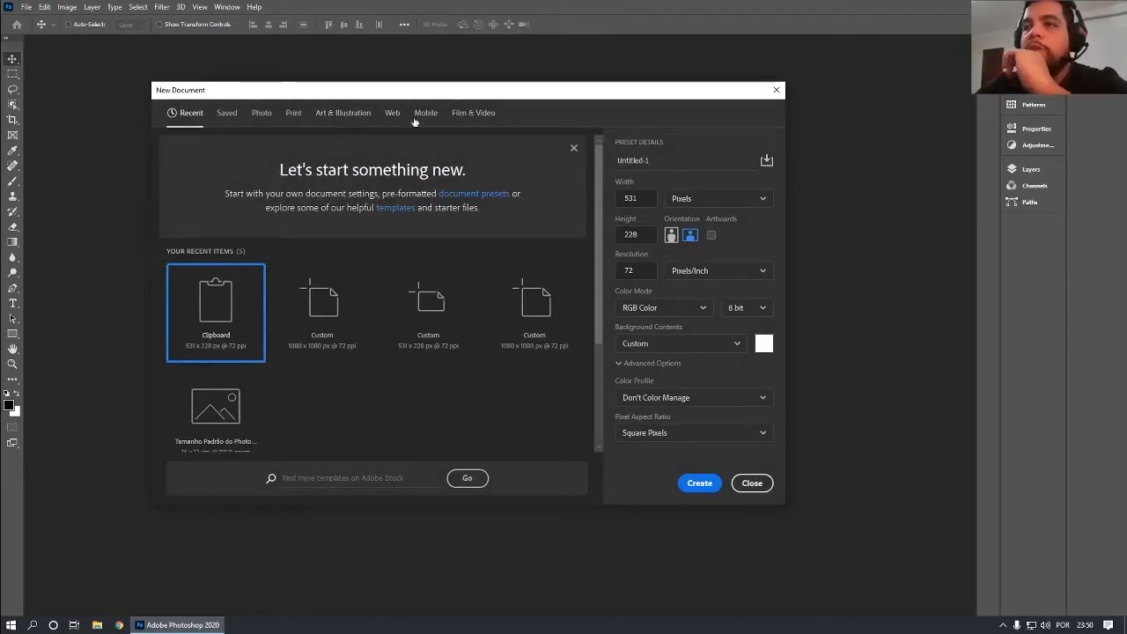
{"action": "left_click_drag", "start_coordinate": [280, 91], "coordinate": [302, 99]}
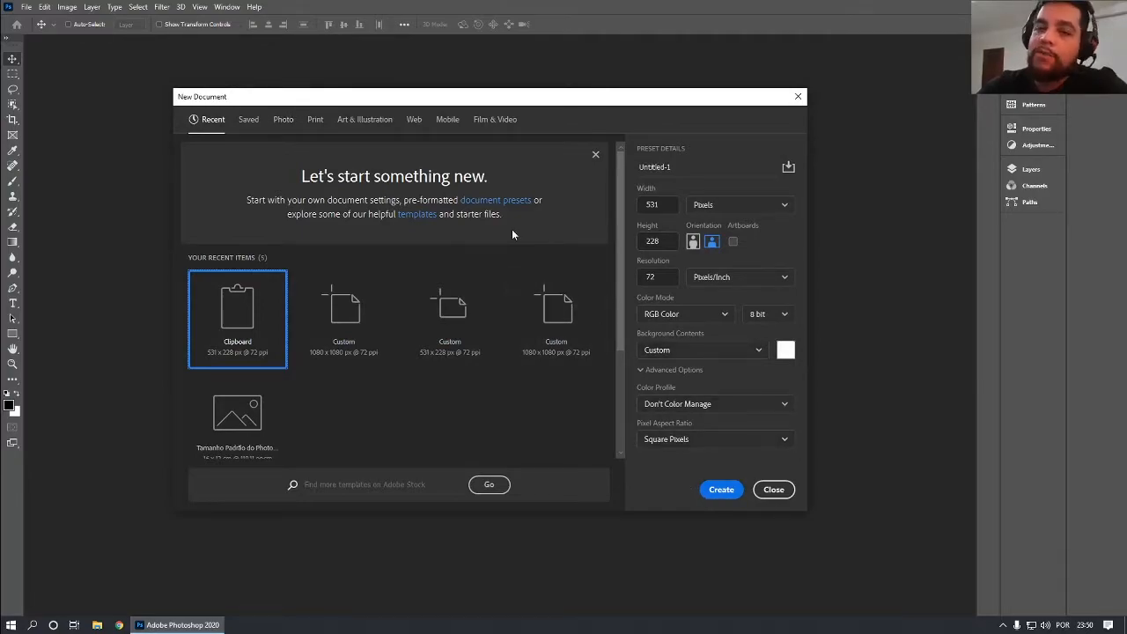
Browse the Saved, Photo and Art & Illustration document presets, trying 2000 pixel grid, Poster and Postcard.
{"action": "left_click", "coordinate": [260, 119]}
{"action": "left_click", "coordinate": [280, 120]}
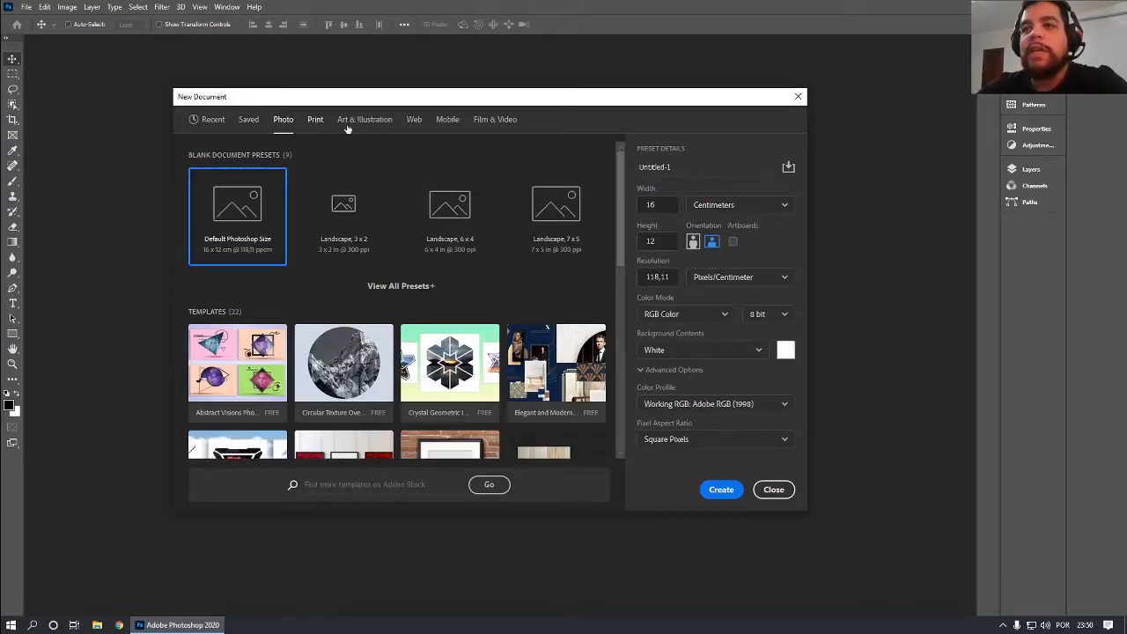
{"action": "left_click", "coordinate": [357, 120]}
{"action": "left_click", "coordinate": [358, 199]}
{"action": "left_click", "coordinate": [439, 216]}
{"action": "left_click", "coordinate": [555, 211]}
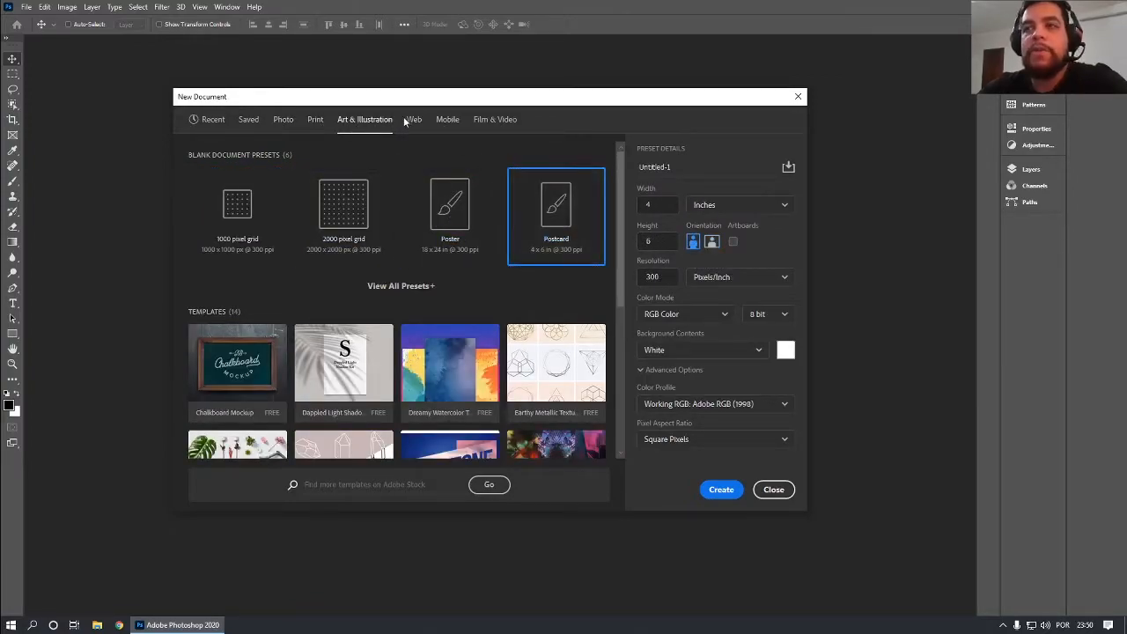
Browse the Web document presets, trying Web Large, Web Medium and Web Minimum to compare their dimensions.
{"action": "left_click", "coordinate": [412, 121]}
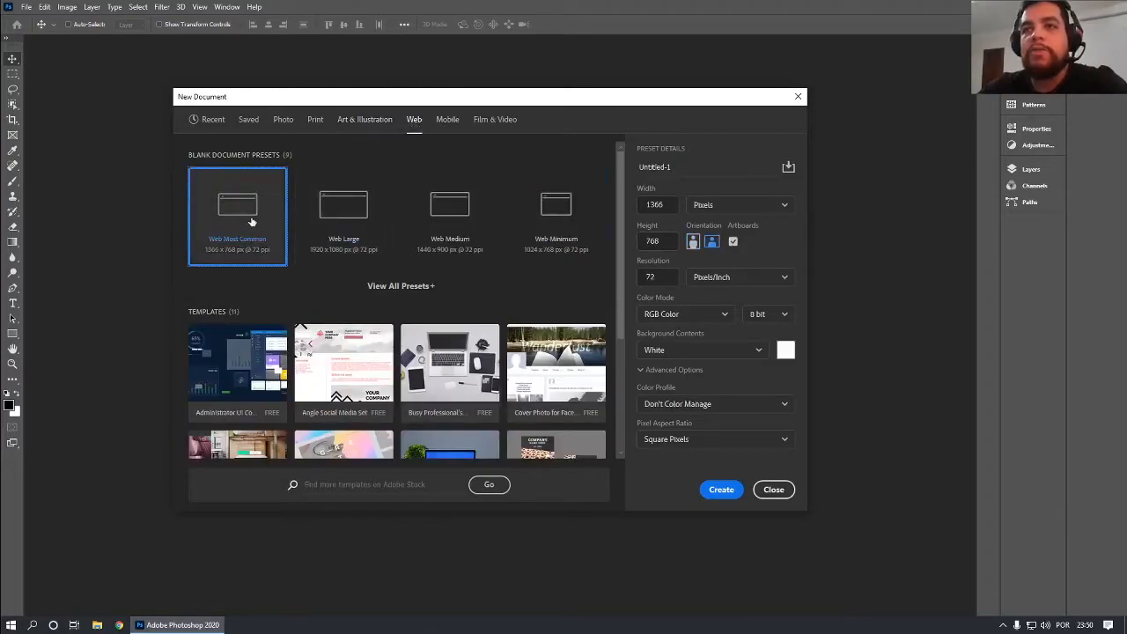
{"action": "left_click", "coordinate": [331, 209]}
{"action": "left_click", "coordinate": [450, 206]}
{"action": "left_click", "coordinate": [555, 210]}
Browse the Film & Video document presets, trying HDV 1080p and HDTV 1080p.
{"action": "left_click", "coordinate": [495, 120]}
{"action": "left_click", "coordinate": [450, 211]}
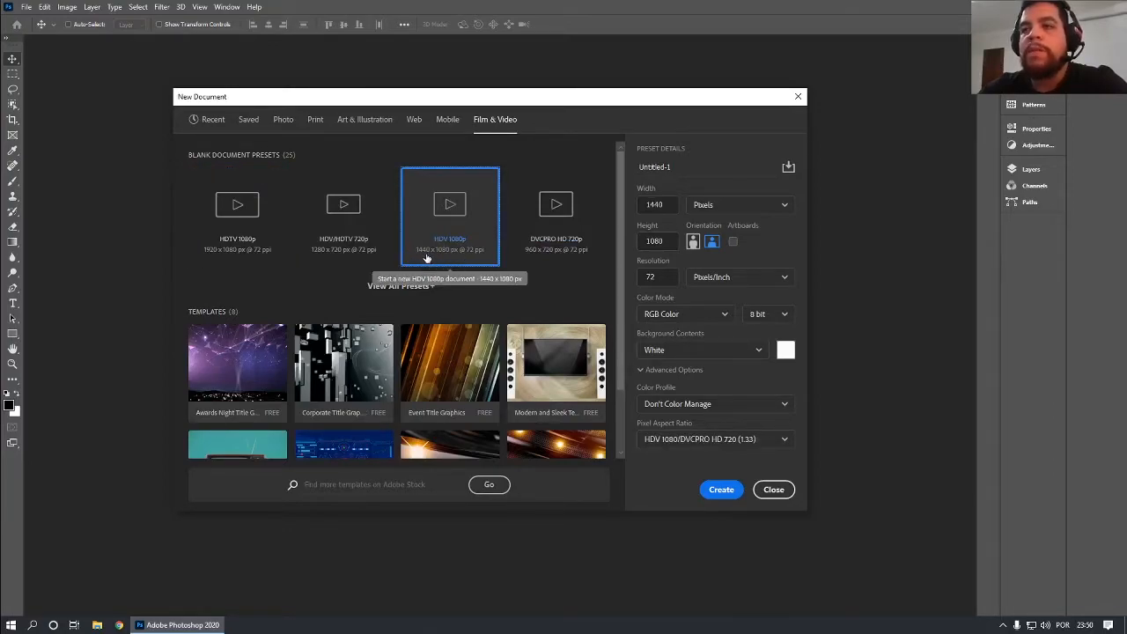
{"action": "left_click", "coordinate": [248, 205]}
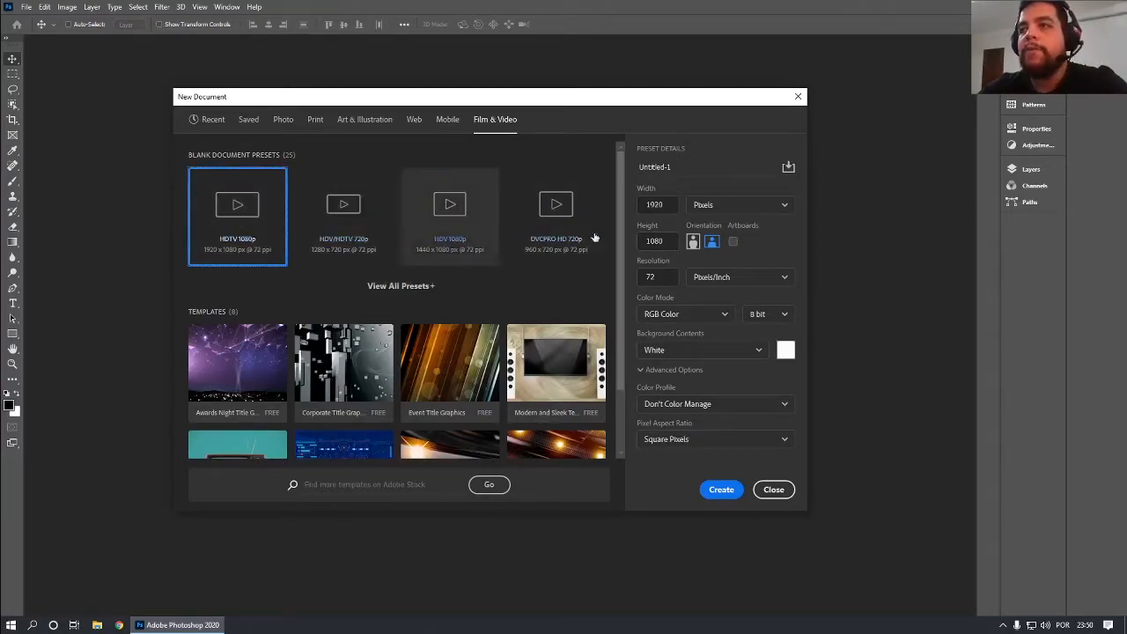
Compare the iPhone 8/7/6 Plus and iPhone X presets in the Mobile category, and look through its full preset list.
{"action": "left_click", "coordinate": [446, 120]}
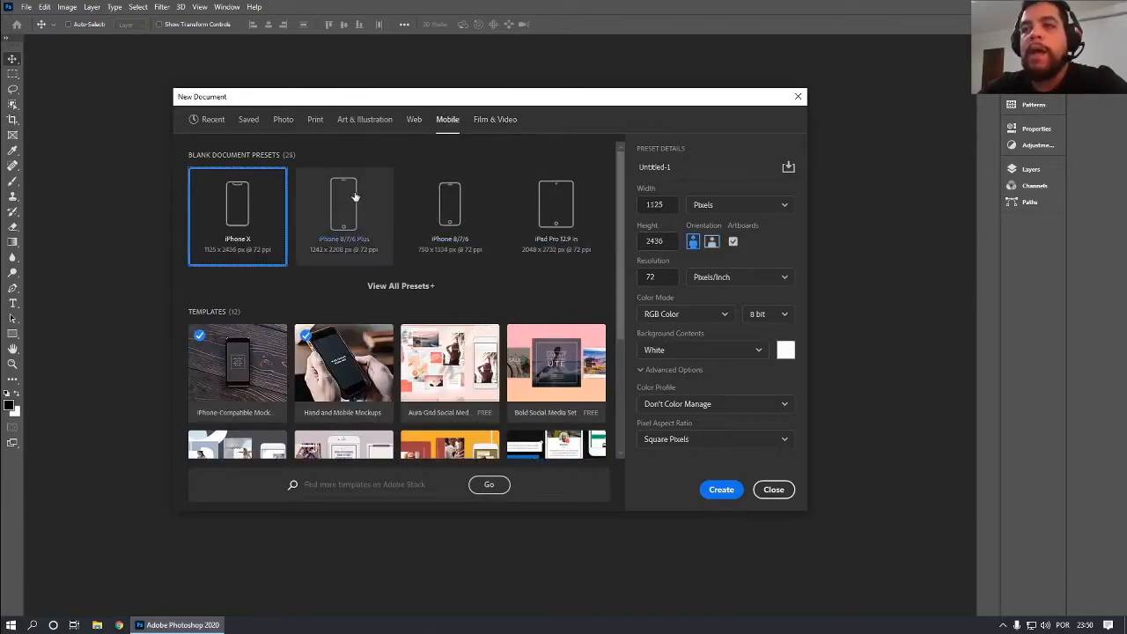
{"action": "left_click", "coordinate": [339, 227]}
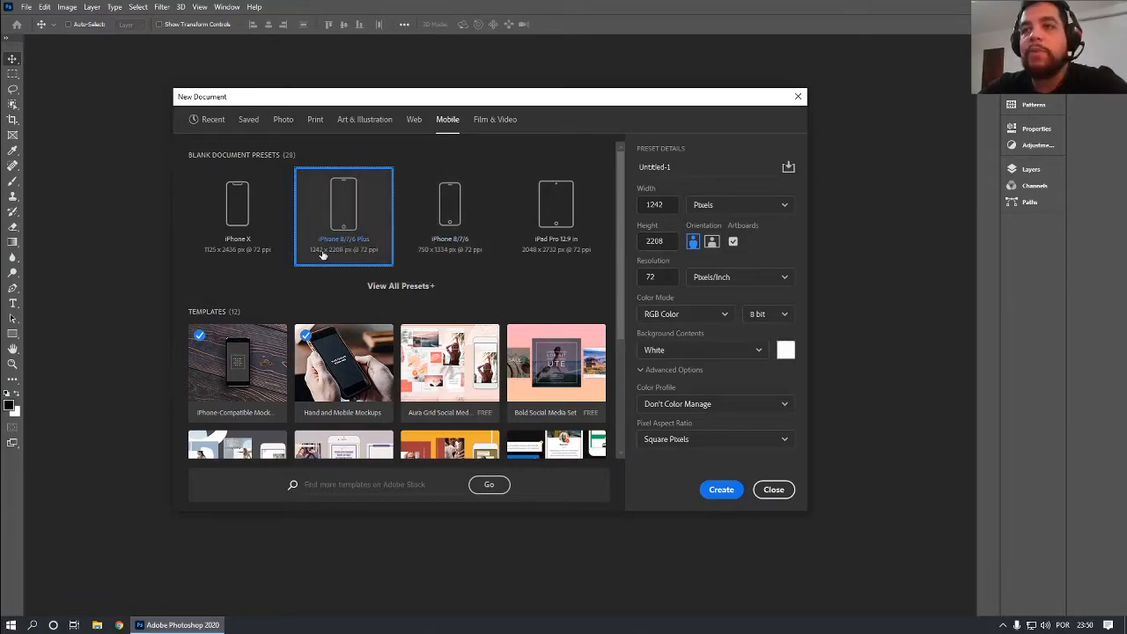
{"action": "left_click", "coordinate": [246, 248]}
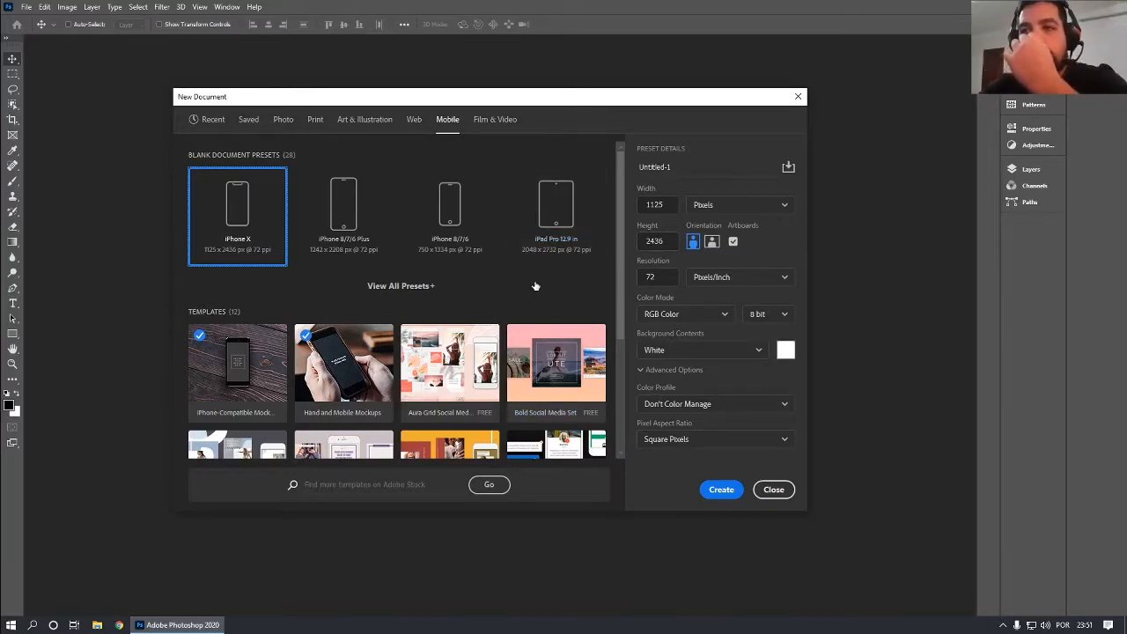
{"action": "left_click", "coordinate": [431, 287]}
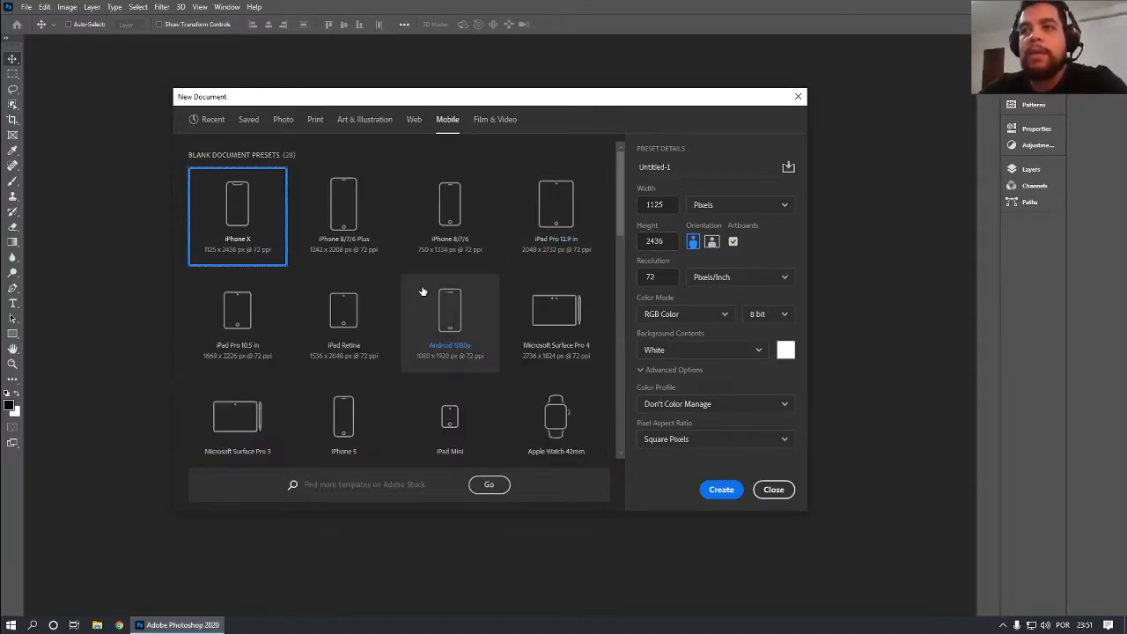
{"action": "scroll", "coordinate": [480, 292], "scroll_direction": "down", "scroll_amount": 5}
{"action": "scroll", "coordinate": [400, 272], "scroll_direction": "down", "scroll_amount": 4}
{"action": "scroll", "coordinate": [441, 352], "scroll_direction": "up", "scroll_amount": 6}
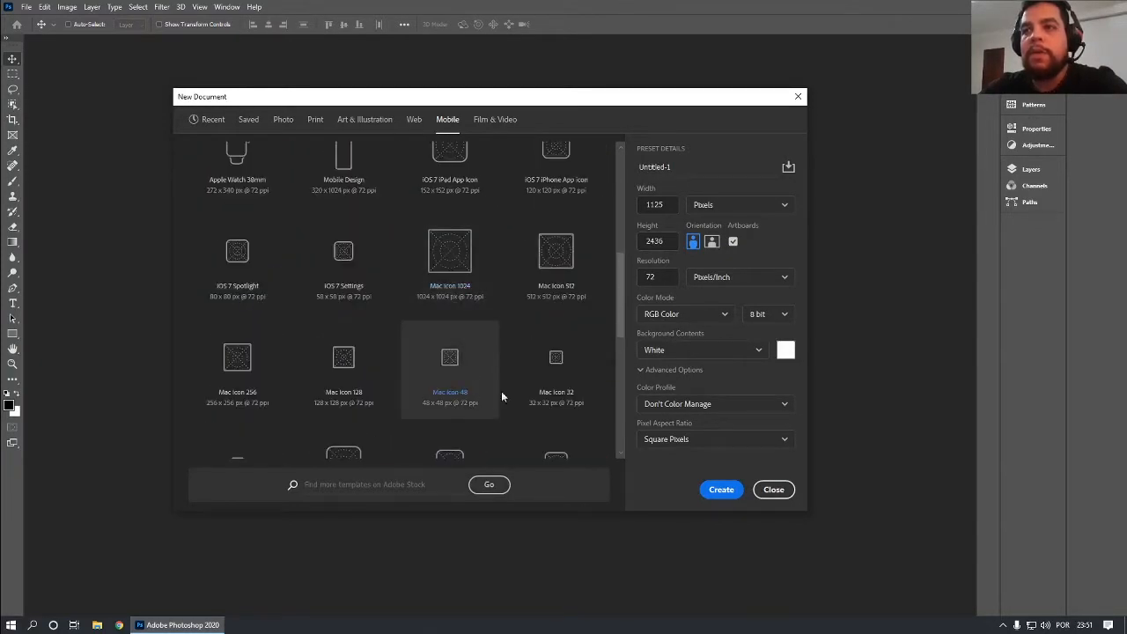
{"action": "scroll", "coordinate": [465, 315], "scroll_direction": "up", "scroll_amount": 4}
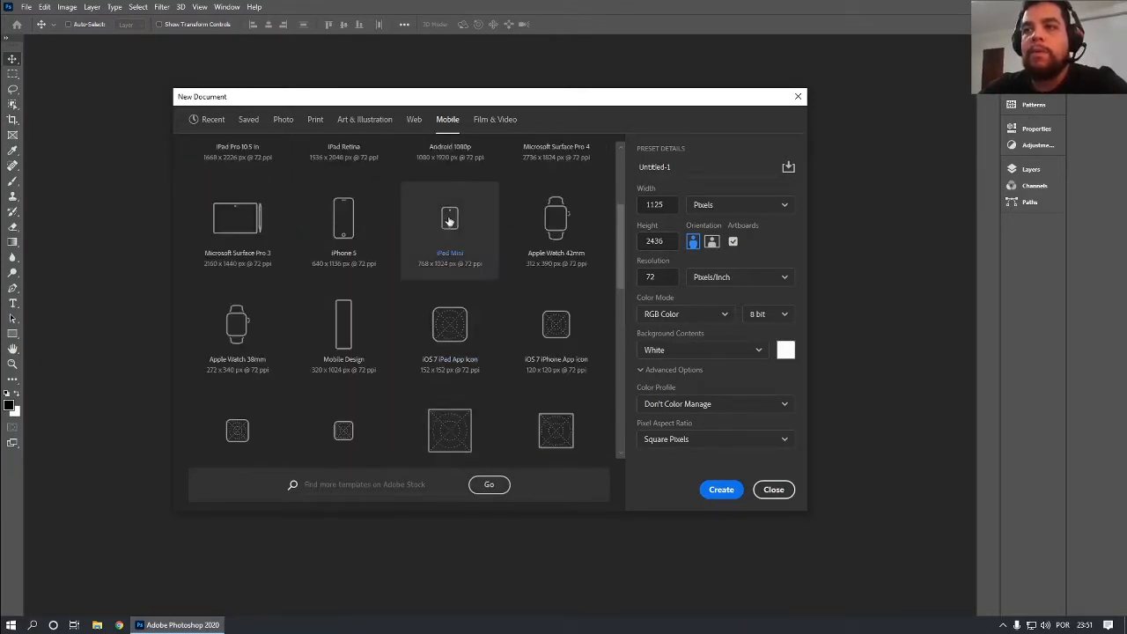
{"action": "scroll", "coordinate": [324, 249], "scroll_direction": "up", "scroll_amount": 1}
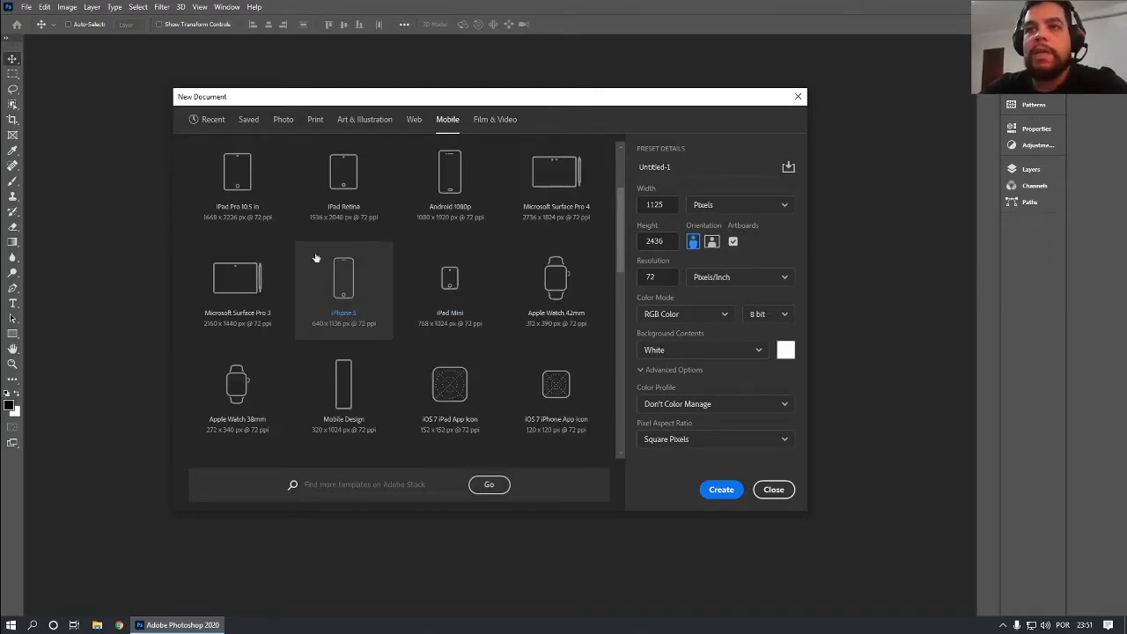
{"action": "scroll", "coordinate": [261, 266], "scroll_direction": "up", "scroll_amount": 2}
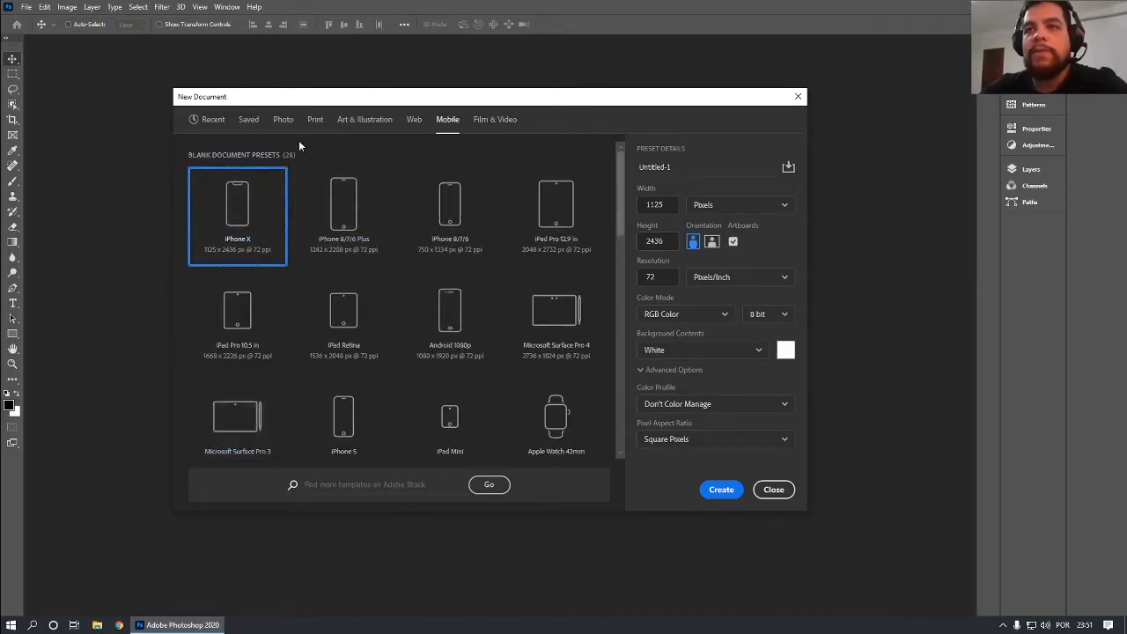
{"action": "scroll", "coordinate": [291, 142], "scroll_direction": "down", "scroll_amount": 2}
{"action": "scroll", "coordinate": [370, 240], "scroll_direction": "up", "scroll_amount": 2}
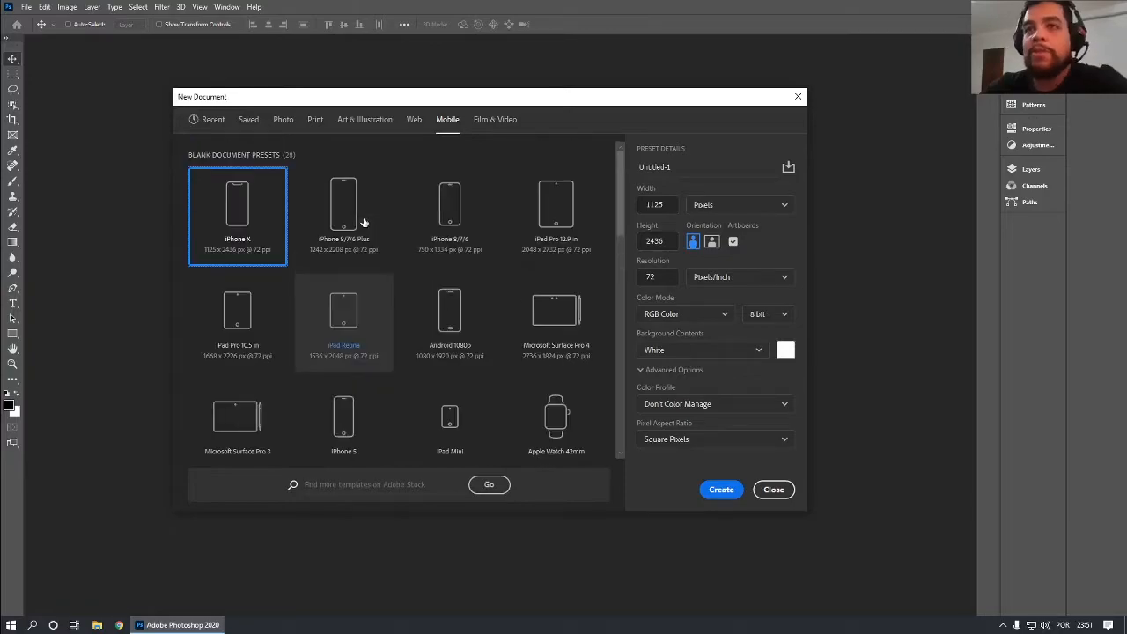
Show all blank document presets in the Web category and look through their sizes.
{"action": "left_click", "coordinate": [412, 119]}
{"action": "left_click", "coordinate": [423, 286]}
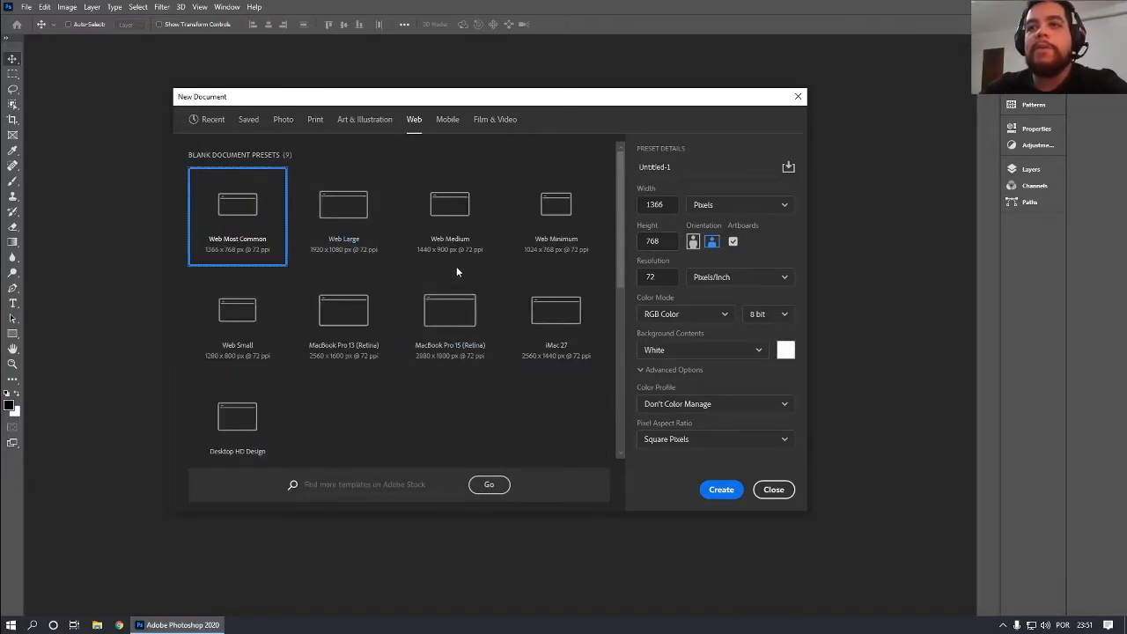
{"action": "scroll", "coordinate": [455, 270], "scroll_direction": "down", "scroll_amount": 1}
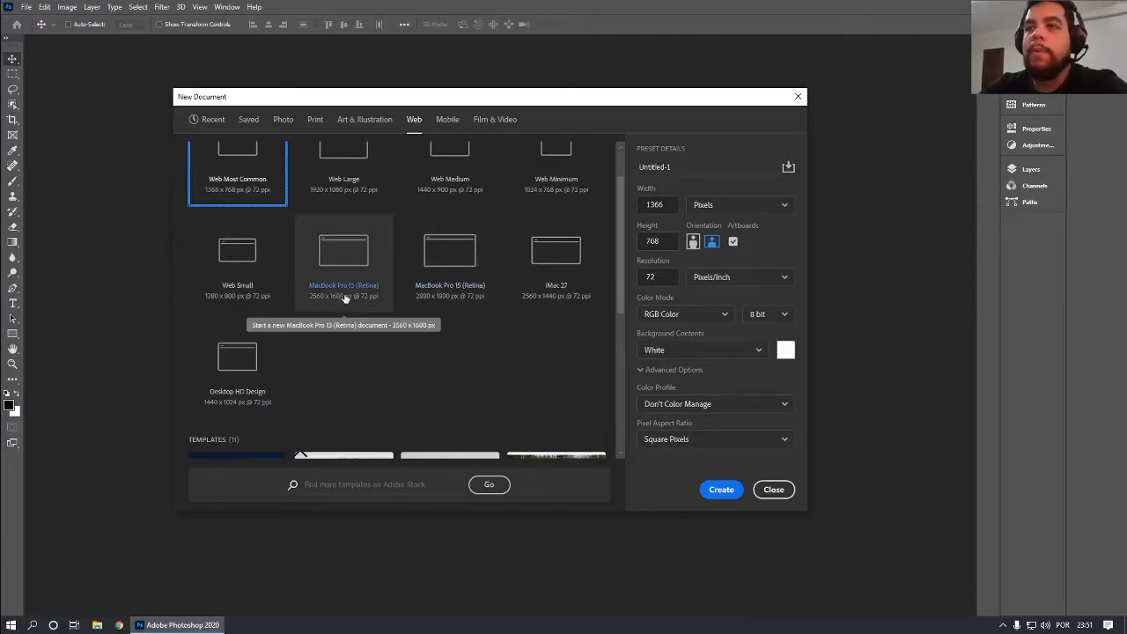
{"action": "scroll", "coordinate": [445, 282], "scroll_direction": "up", "scroll_amount": 1}
Show all Art & Illustration blank document presets and look through the list.
{"action": "left_click", "coordinate": [361, 120]}
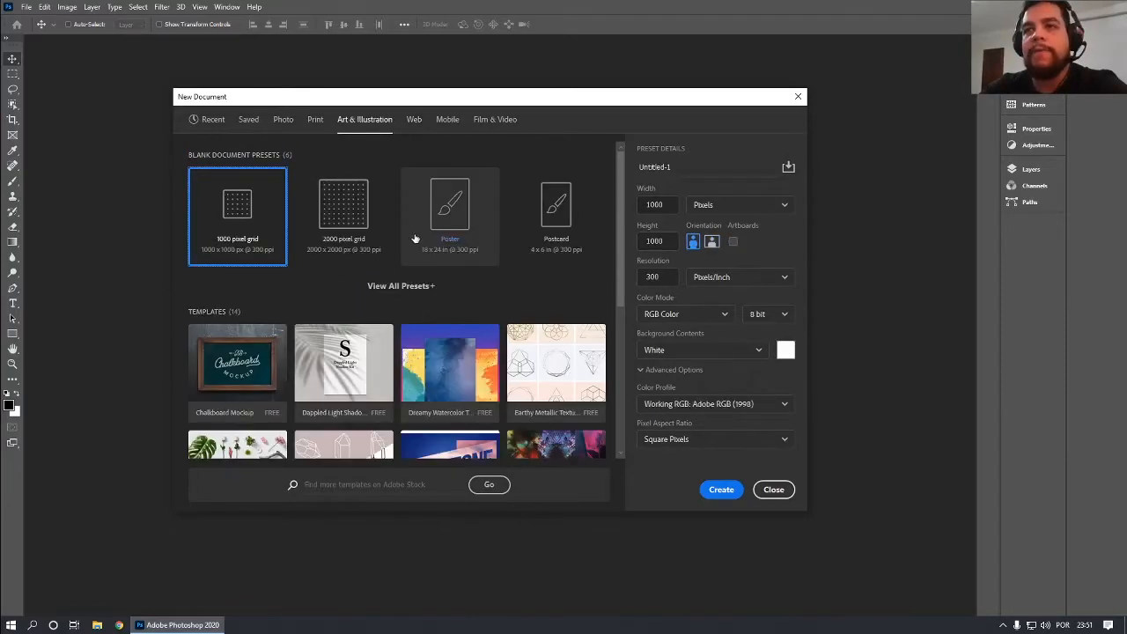
{"action": "left_click", "coordinate": [396, 285]}
{"action": "scroll", "coordinate": [397, 294], "scroll_direction": "down", "scroll_amount": 1}
{"action": "scroll", "coordinate": [383, 295], "scroll_direction": "up", "scroll_amount": 1}
Show all Print blank document presets and select A4 (210 x 297 mm).
{"action": "left_click", "coordinate": [315, 119]}
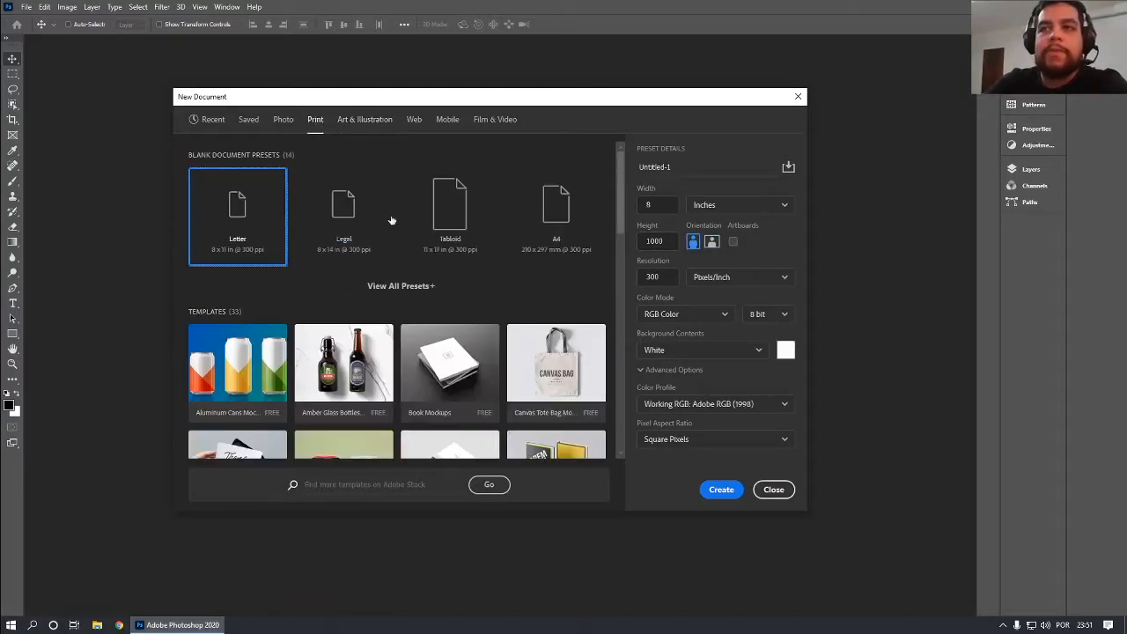
{"action": "left_click", "coordinate": [385, 286]}
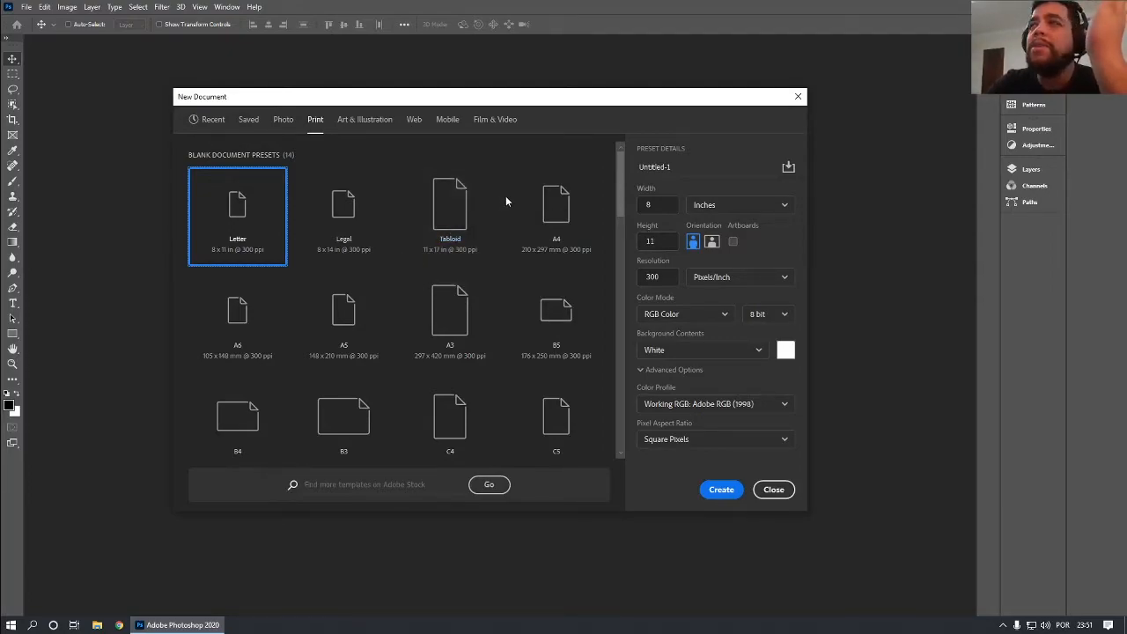
{"action": "left_click", "coordinate": [553, 218]}
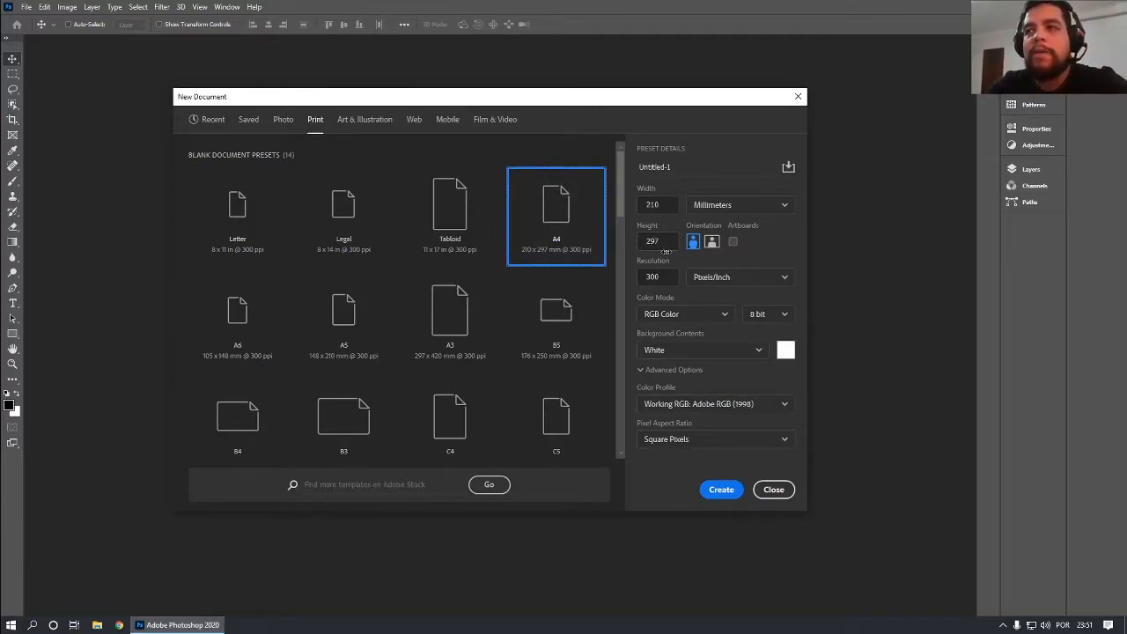
Examine the A4 preset's height and width values in the preset details, keeping the height at 297 mm.
{"action": "left_click", "coordinate": [651, 241]}
{"action": "double_click", "coordinate": [652, 241]}
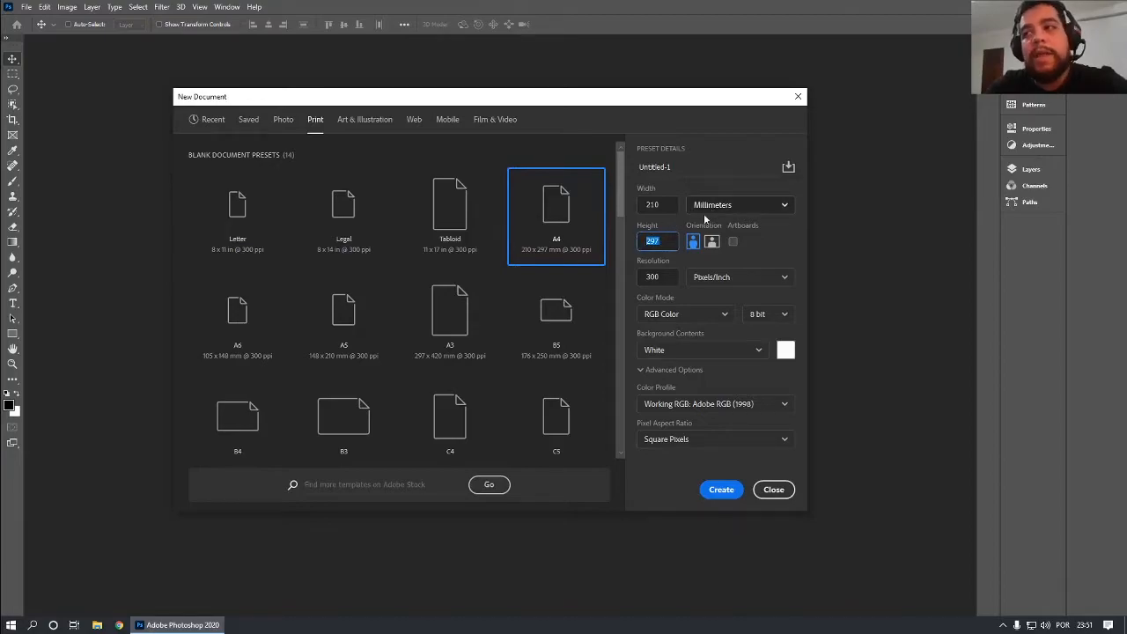
{"action": "type", "text": "297"}
{"action": "double_click", "coordinate": [662, 239]}
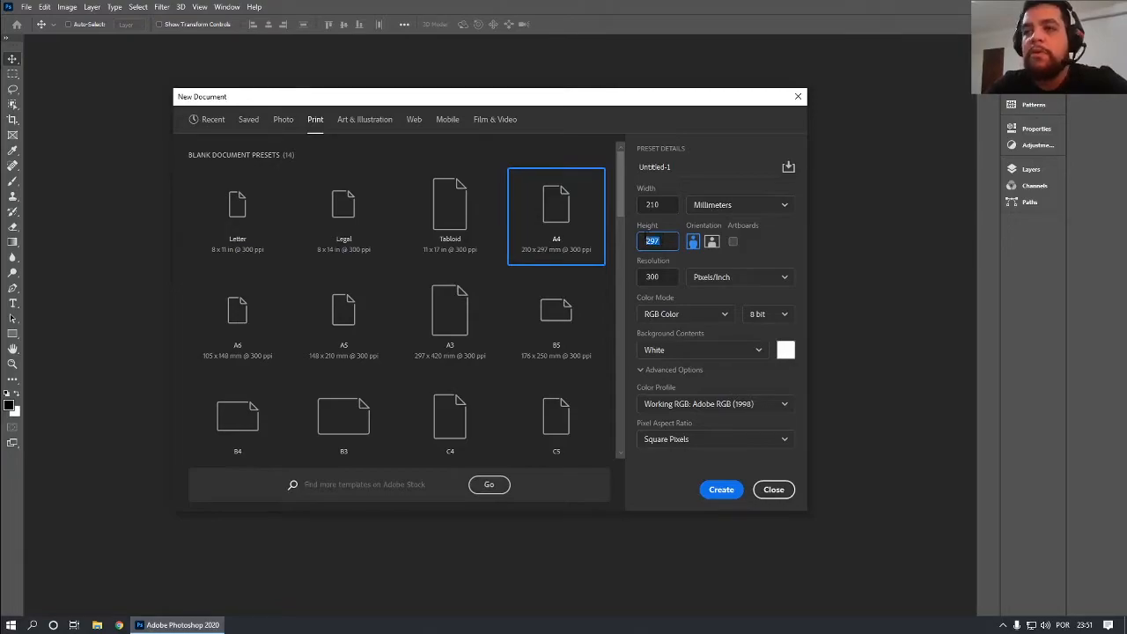
{"action": "double_click", "coordinate": [659, 204]}
{"action": "left_click", "coordinate": [661, 204]}
{"action": "left_click_drag", "start_coordinate": [662, 204], "coordinate": [632, 205]}
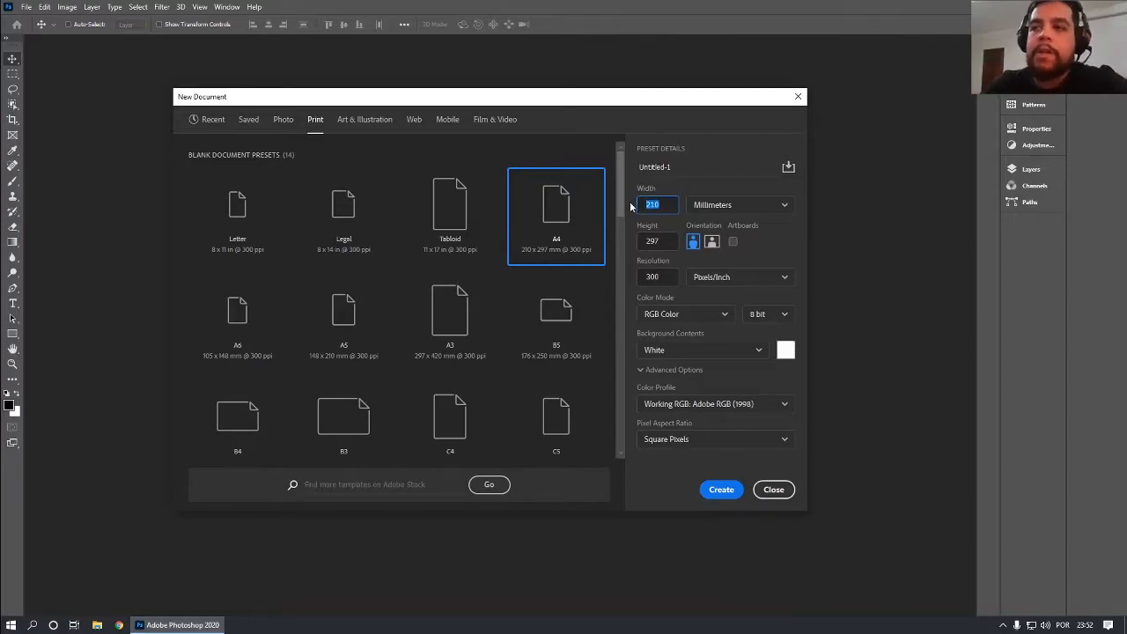
Select the A3, C4 and B3 print presets in turn to compare their dimensions, and view the remaining paper sizes.
{"action": "left_click", "coordinate": [447, 303]}
{"action": "left_click", "coordinate": [443, 407]}
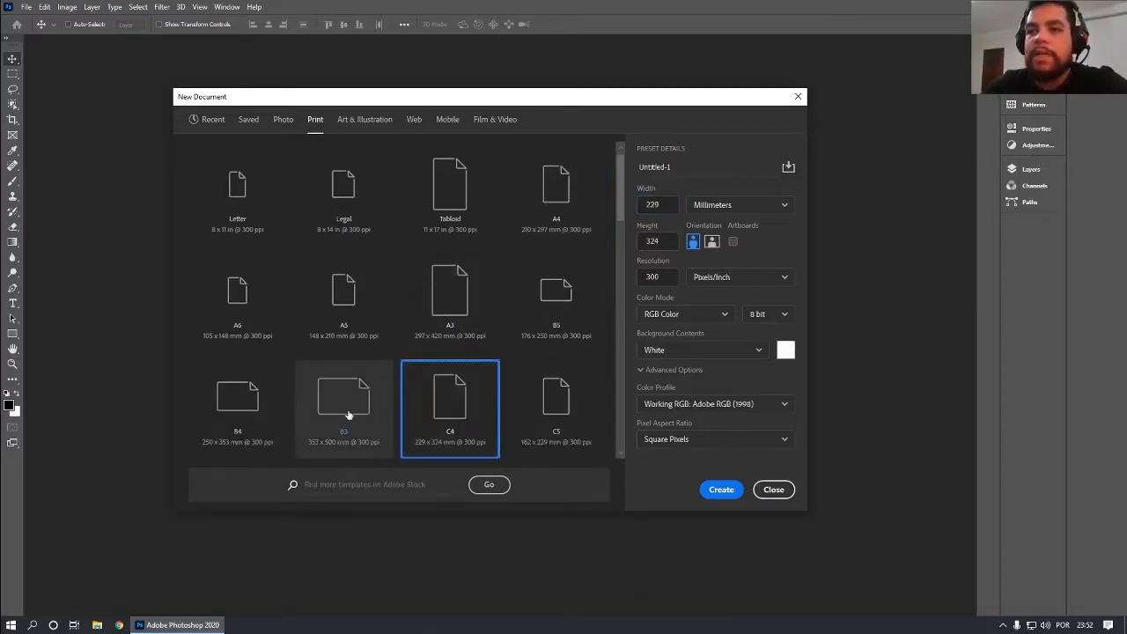
{"action": "left_click", "coordinate": [348, 414]}
{"action": "scroll", "coordinate": [578, 372], "scroll_direction": "down", "scroll_amount": 3}
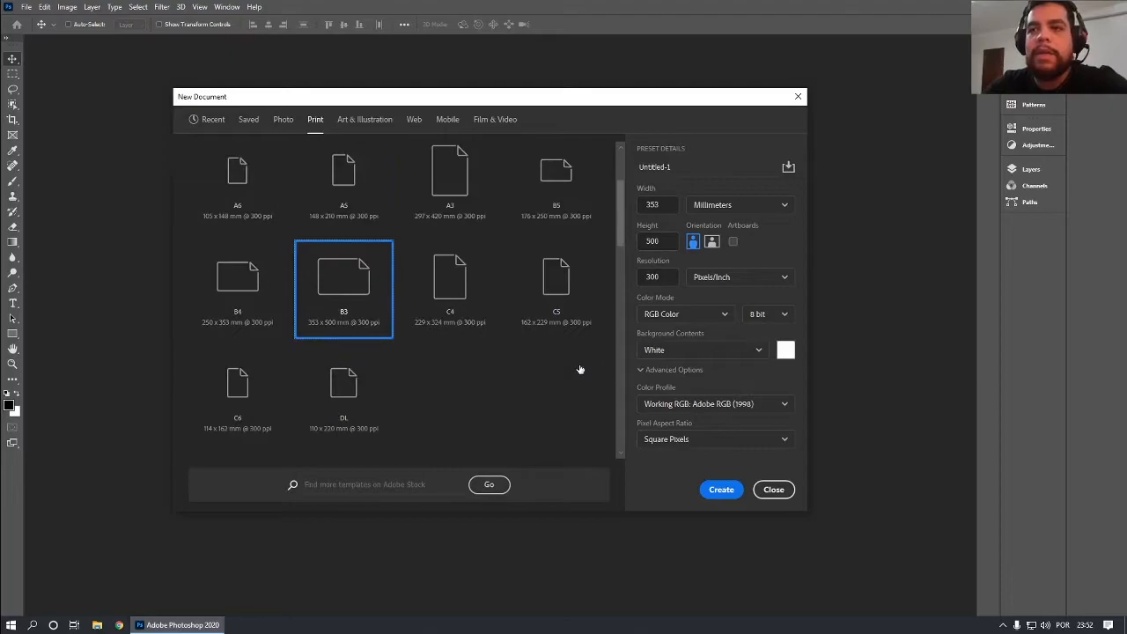
Compare the C5 print preset with other paper sizes, and select the A5 preset (148 x 210 mm).
{"action": "left_click", "coordinate": [584, 282]}
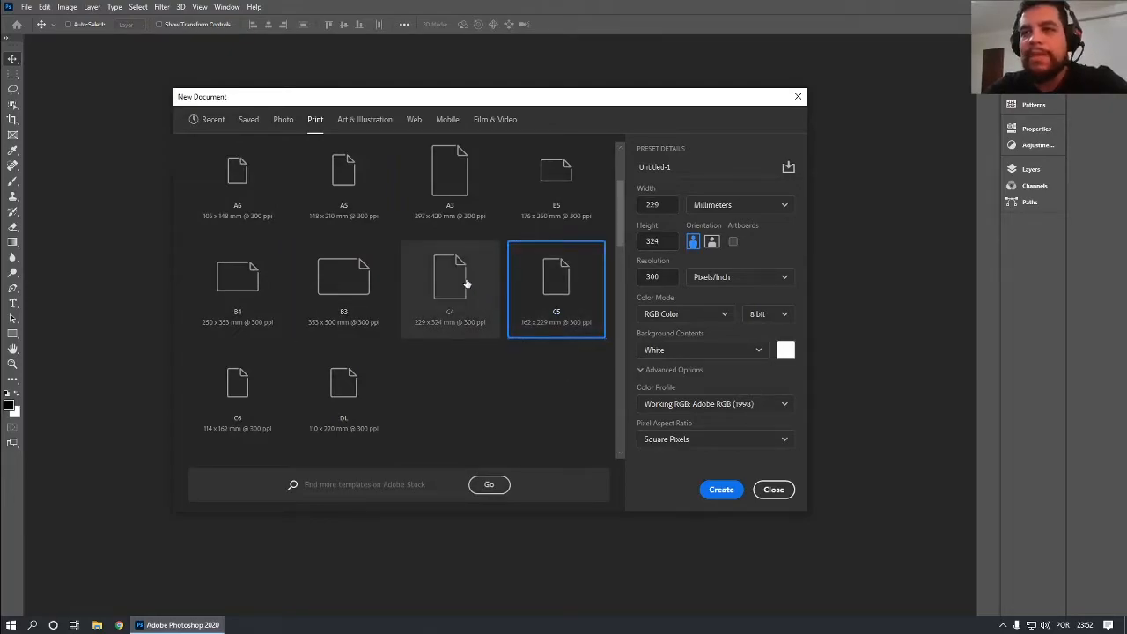
{"action": "scroll", "coordinate": [468, 282], "scroll_direction": "up", "scroll_amount": 3}
{"action": "left_click", "coordinate": [360, 301]}
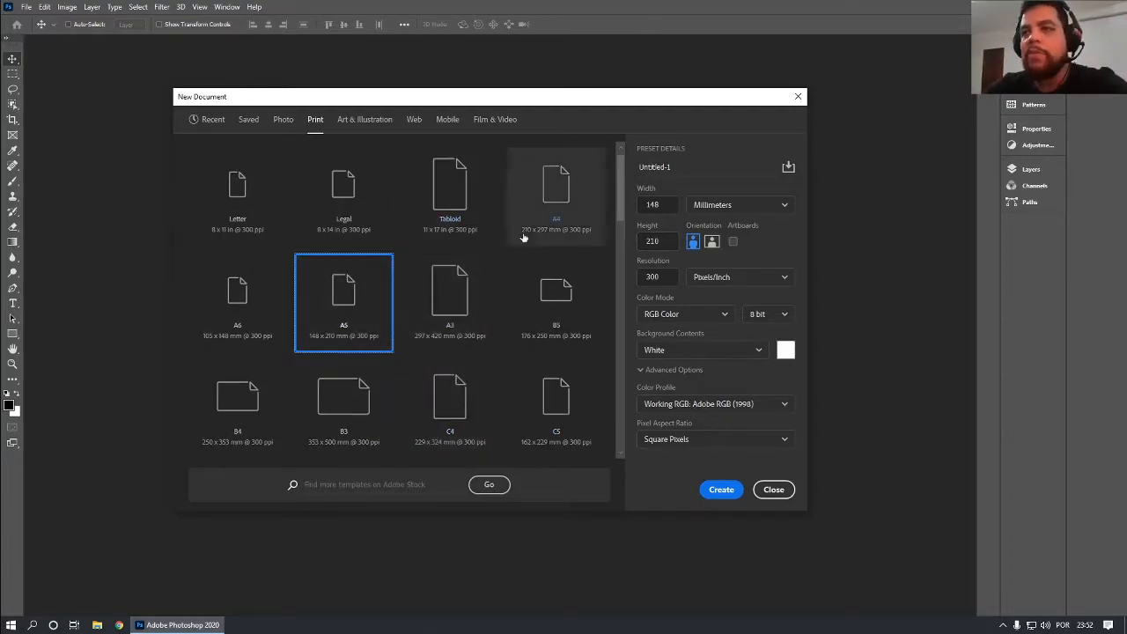
{"action": "scroll", "coordinate": [504, 277], "scroll_direction": "up", "scroll_amount": 1}
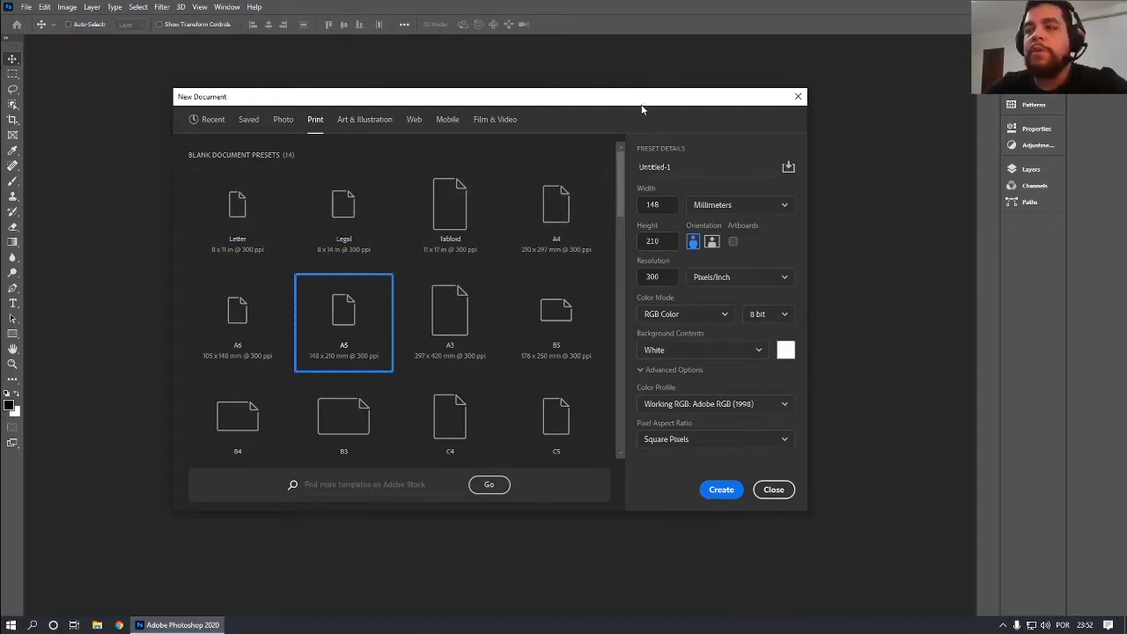
Name the new document "Meu primeiro arquivo" in the preset details.
{"action": "left_click_drag", "start_coordinate": [641, 106], "coordinate": [616, 110]}
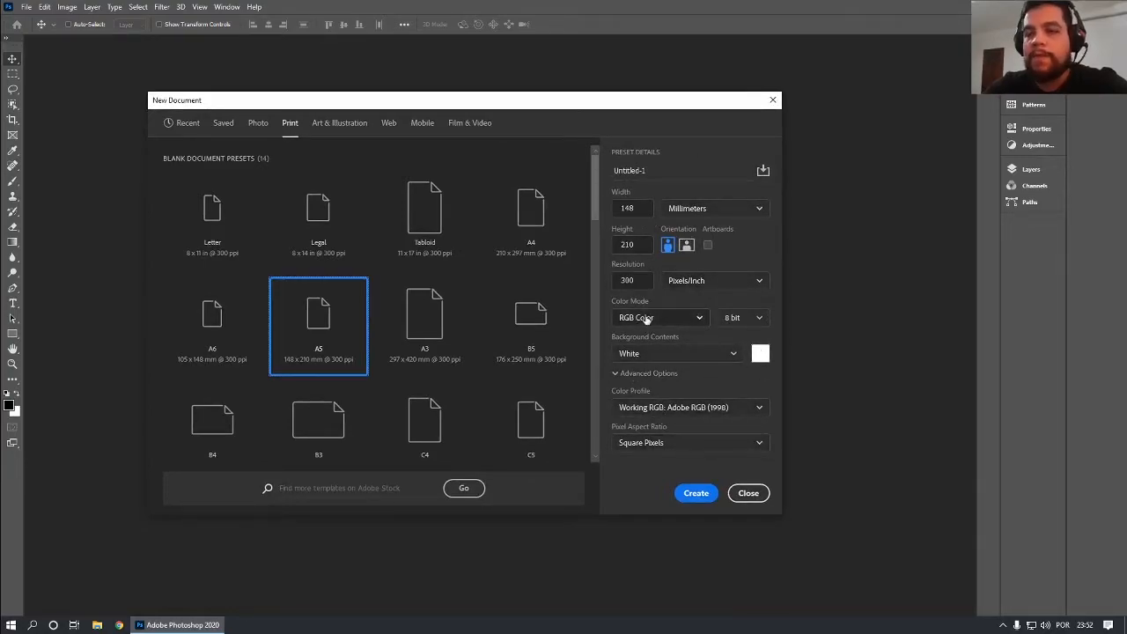
{"action": "left_click", "coordinate": [648, 170]}
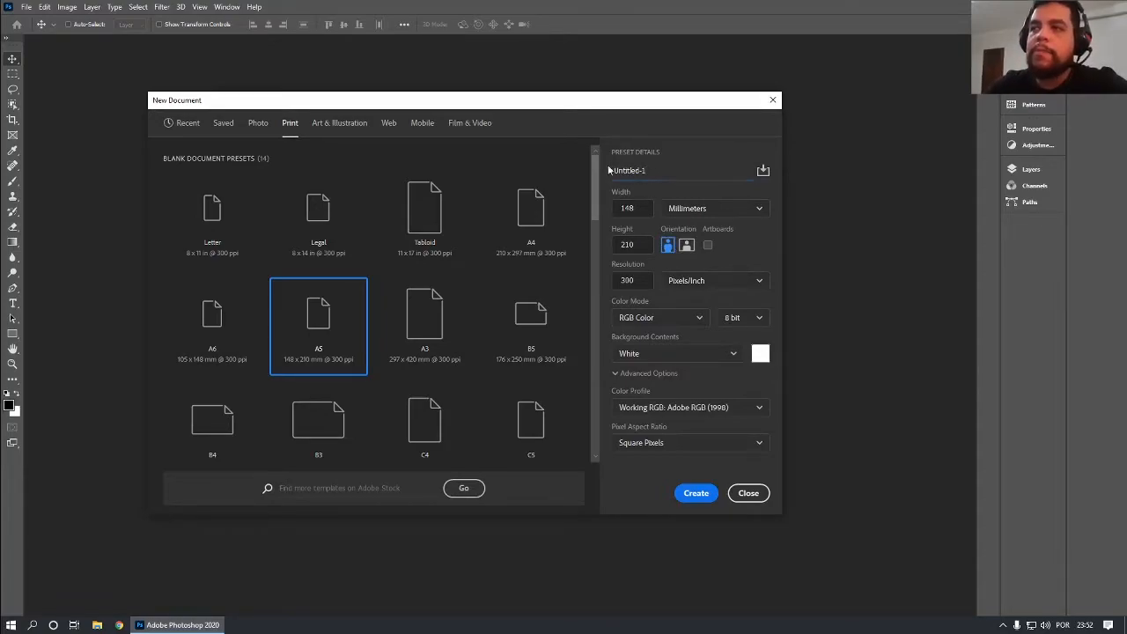
{"action": "left_click_drag", "start_coordinate": [612, 170], "coordinate": [659, 171]}
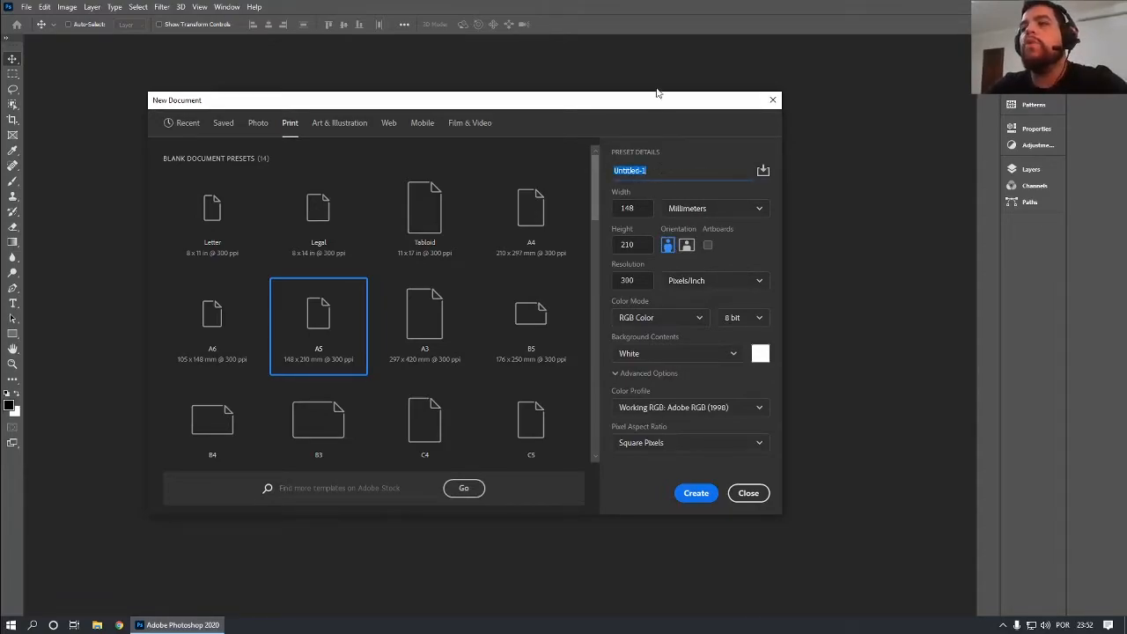
{"action": "left_click_drag", "start_coordinate": [650, 100], "coordinate": [661, 115]}
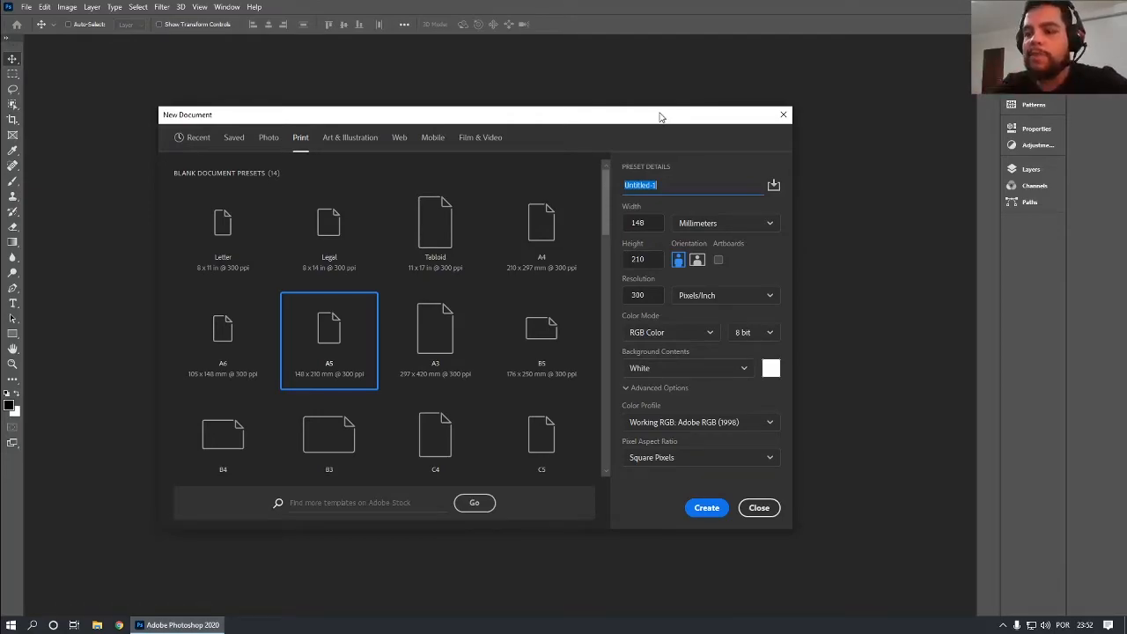
{"action": "type", "text": "Meu primeiro"}
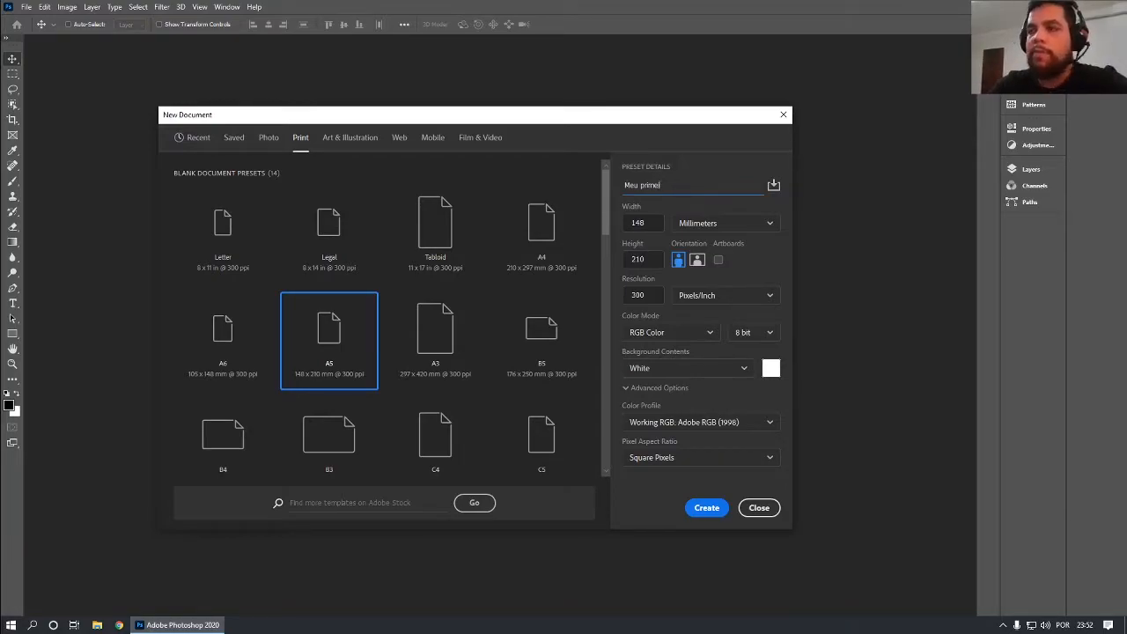
{"action": "type", "text": "ro arquivo"}
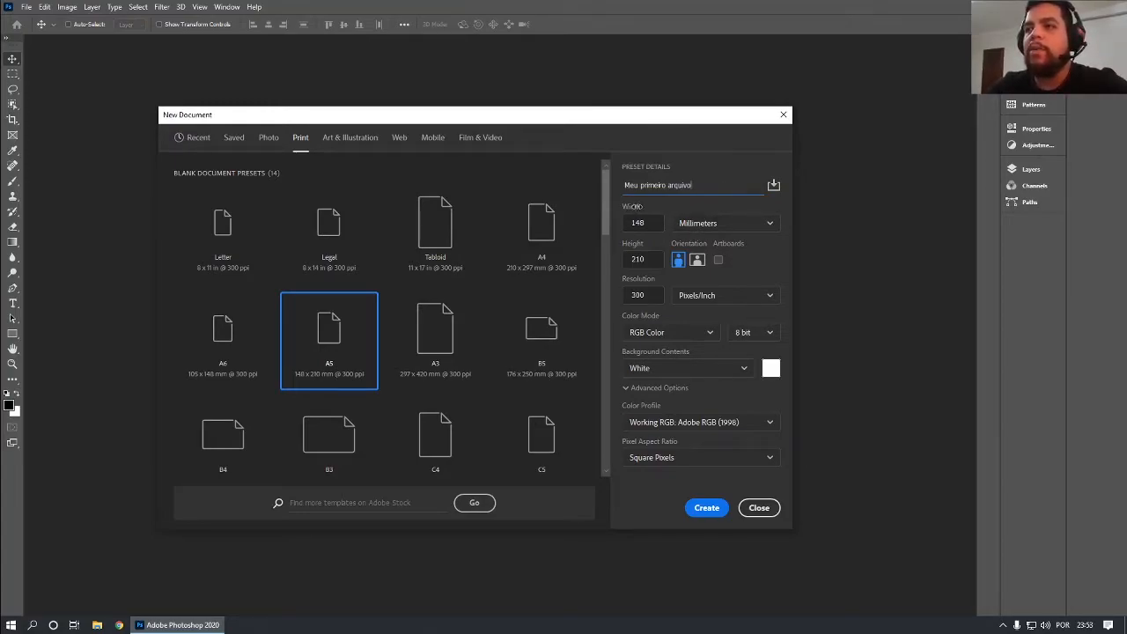
Switch the document's width unit to Centimeters and back to Millimeters.
{"action": "left_click", "coordinate": [754, 227]}
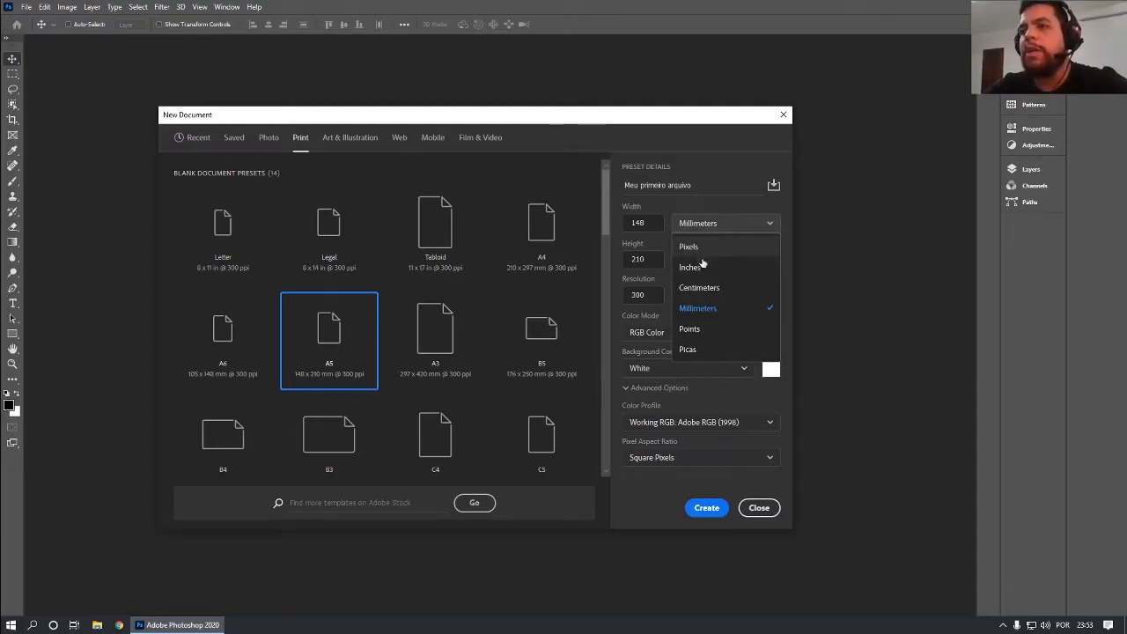
{"action": "left_click", "coordinate": [699, 287]}
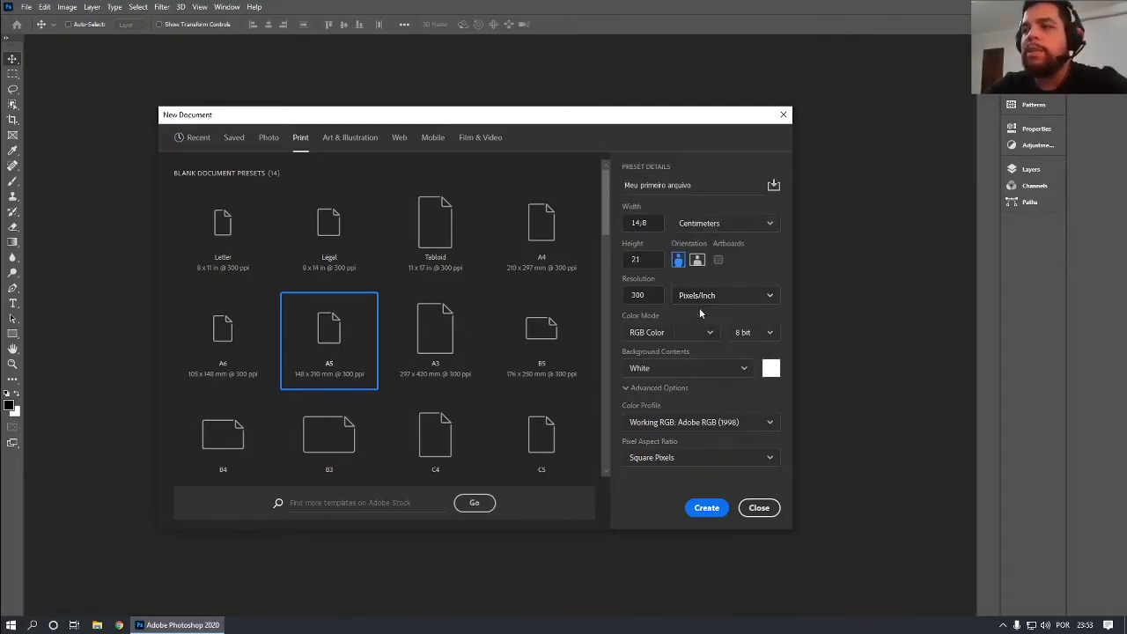
{"action": "left_click", "coordinate": [716, 225]}
{"action": "left_click", "coordinate": [698, 308]}
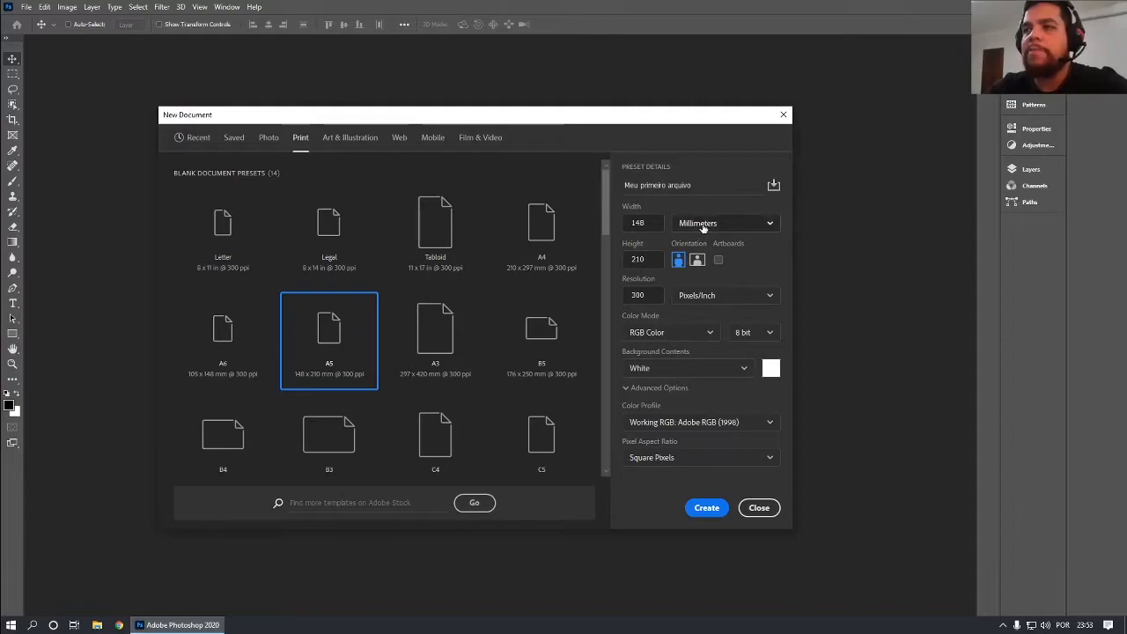
Change the document's unit to Pixels and set both its width and height to 1080.
{"action": "left_click", "coordinate": [701, 225]}
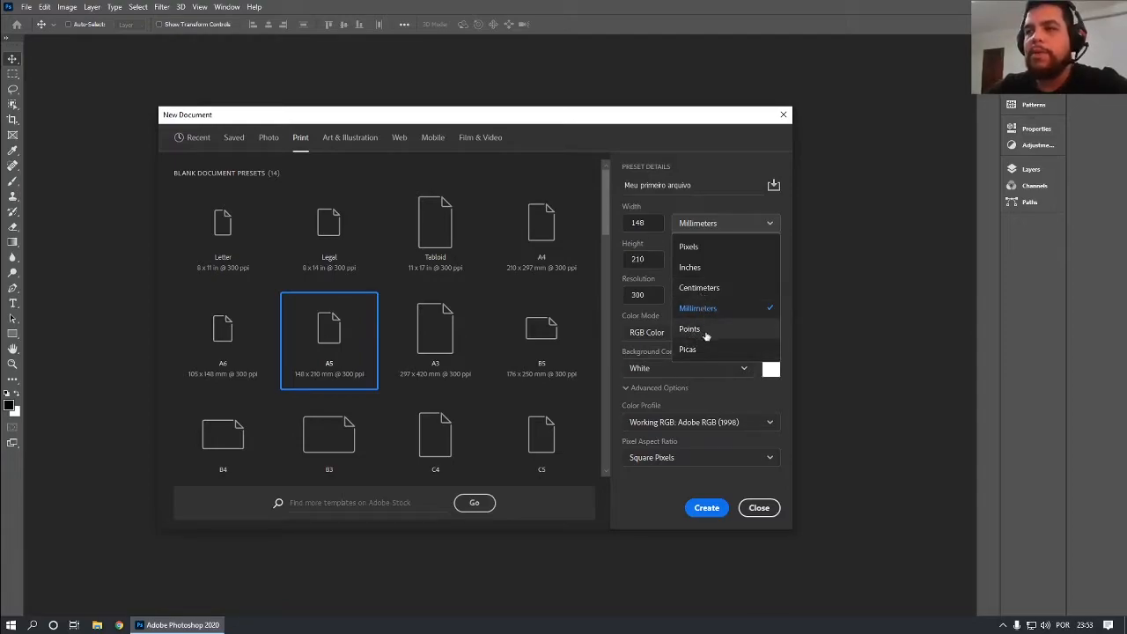
{"action": "left_click", "coordinate": [710, 249]}
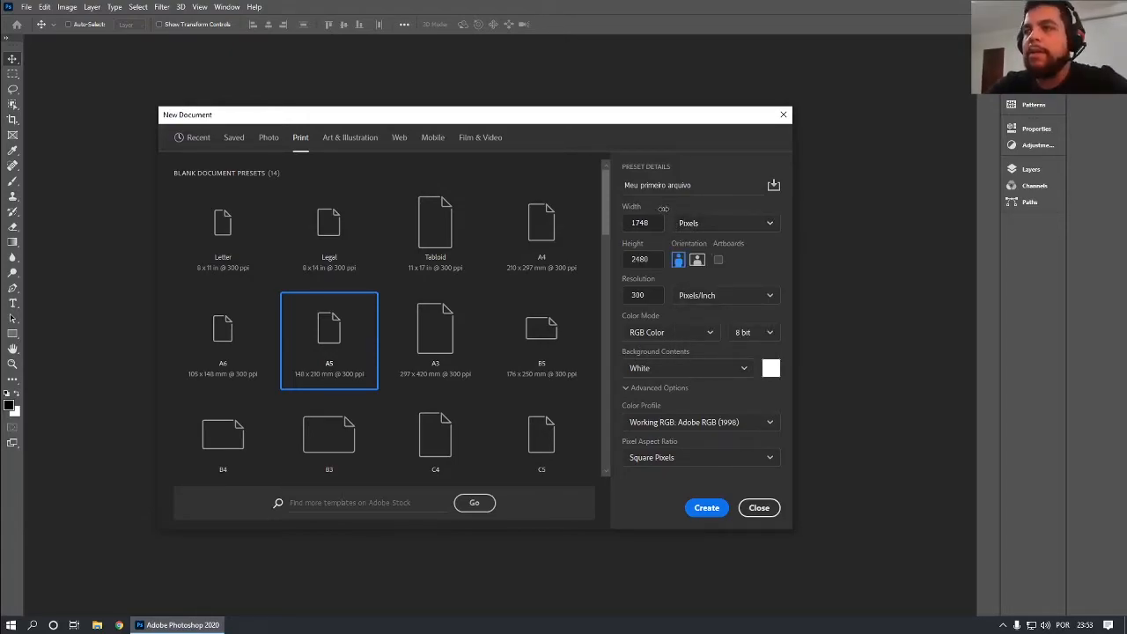
{"action": "left_click_drag", "start_coordinate": [656, 222], "coordinate": [616, 224]}
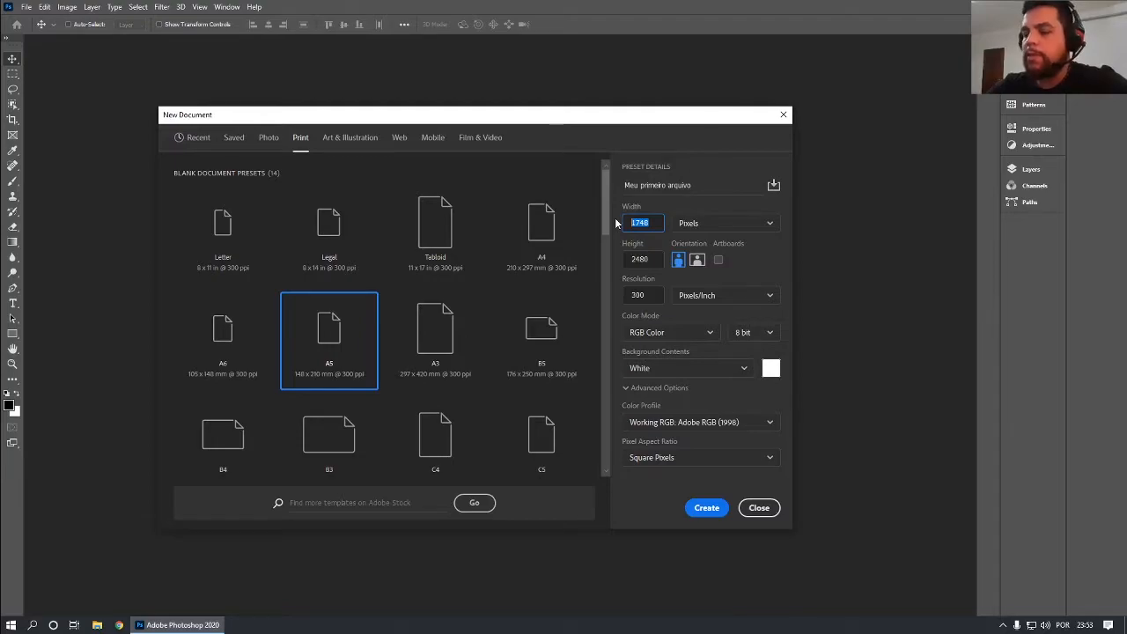
{"action": "type", "text": "1080"}
{"action": "key", "text": "Tab"}
{"action": "key", "text": "Tab"}
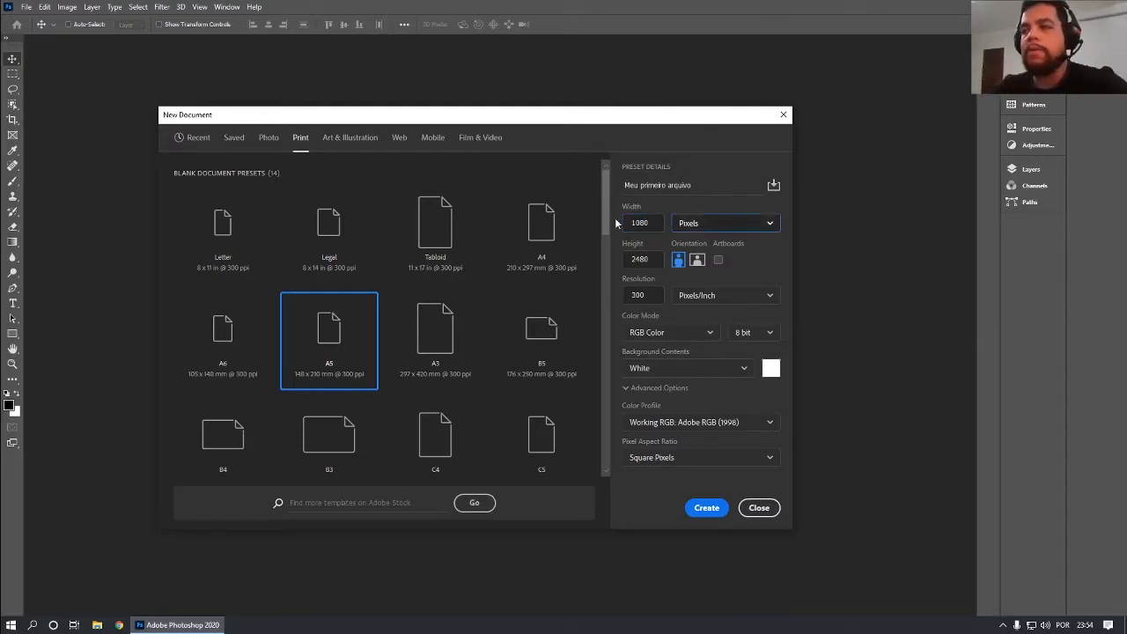
{"action": "type", "text": "1080"}
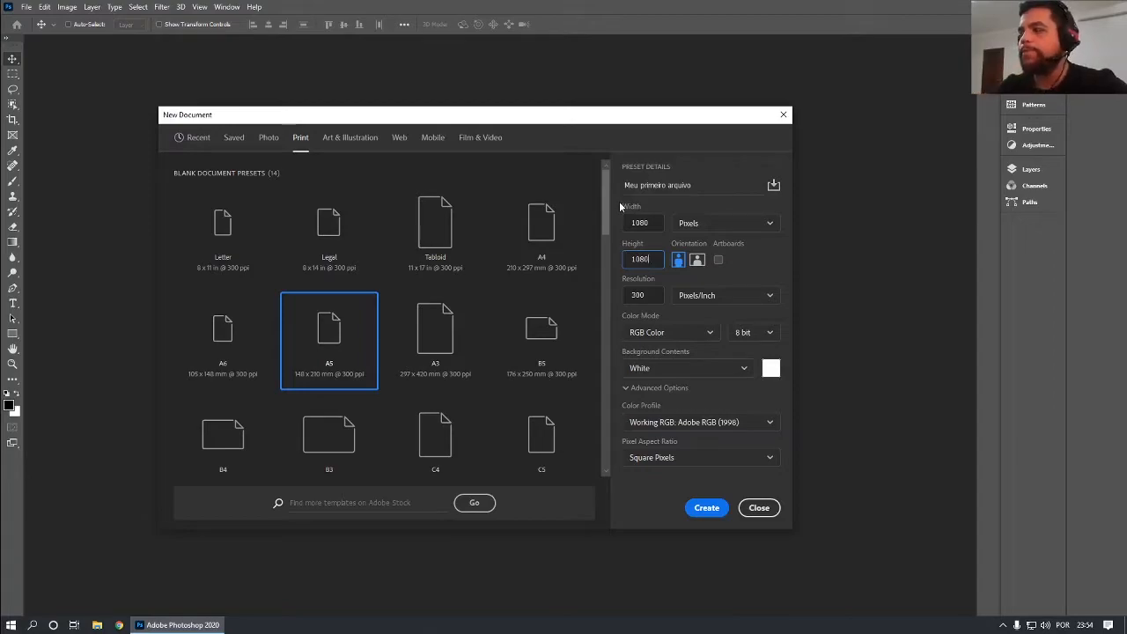
Set the new document's resolution to 72, keeping Pixels/Inch as the resolution unit.
{"action": "key", "text": "Tab"}
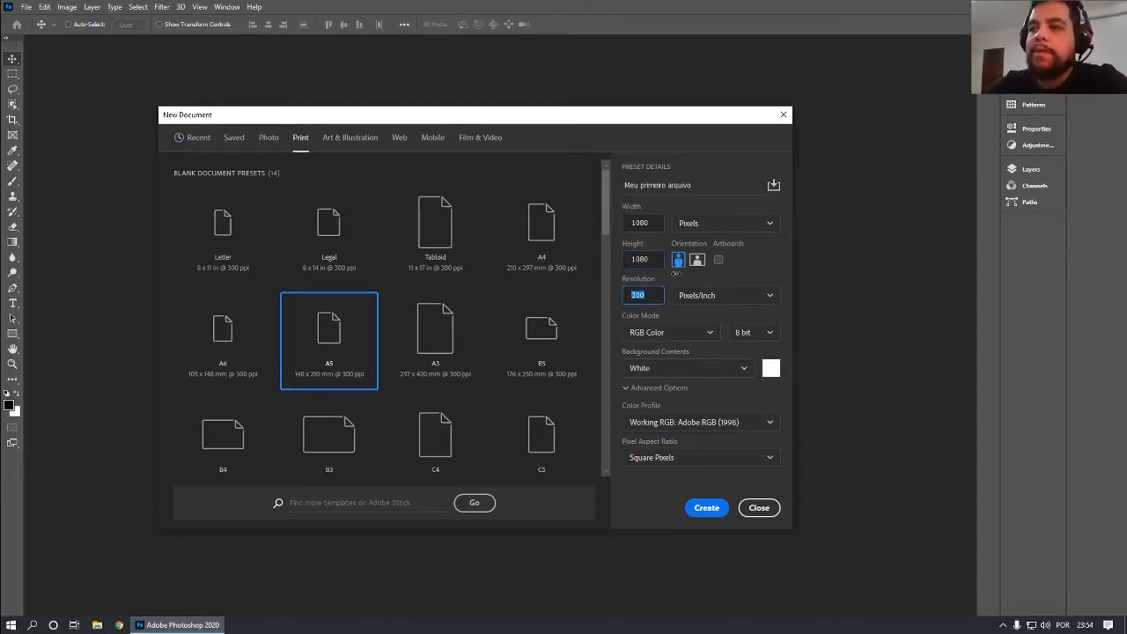
{"action": "left_click", "coordinate": [727, 298]}
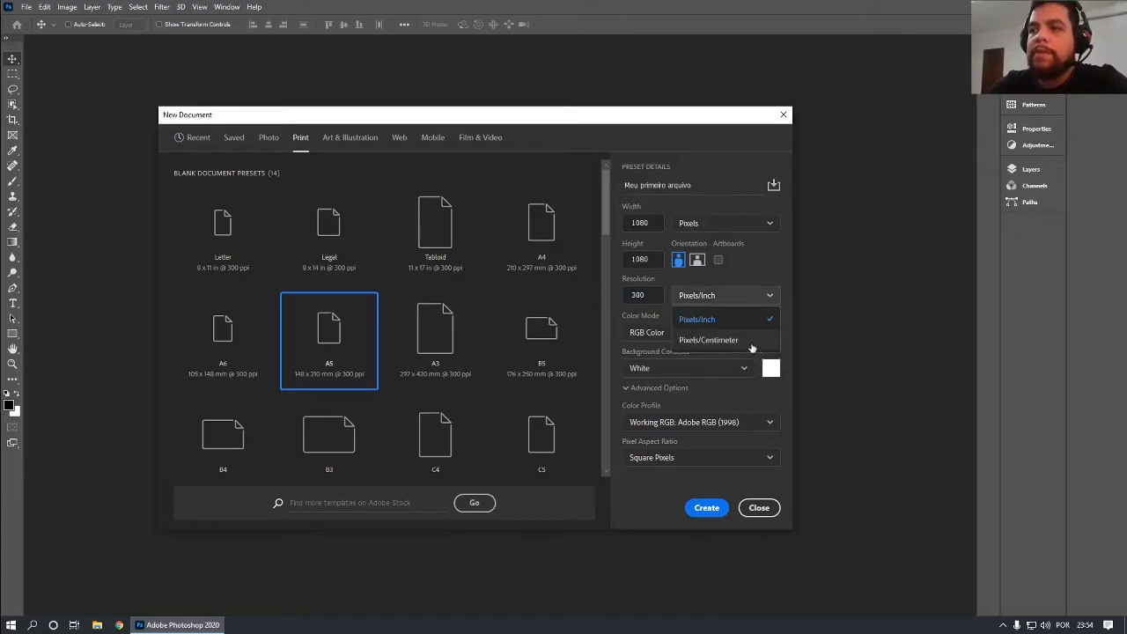
{"action": "left_click", "coordinate": [743, 276]}
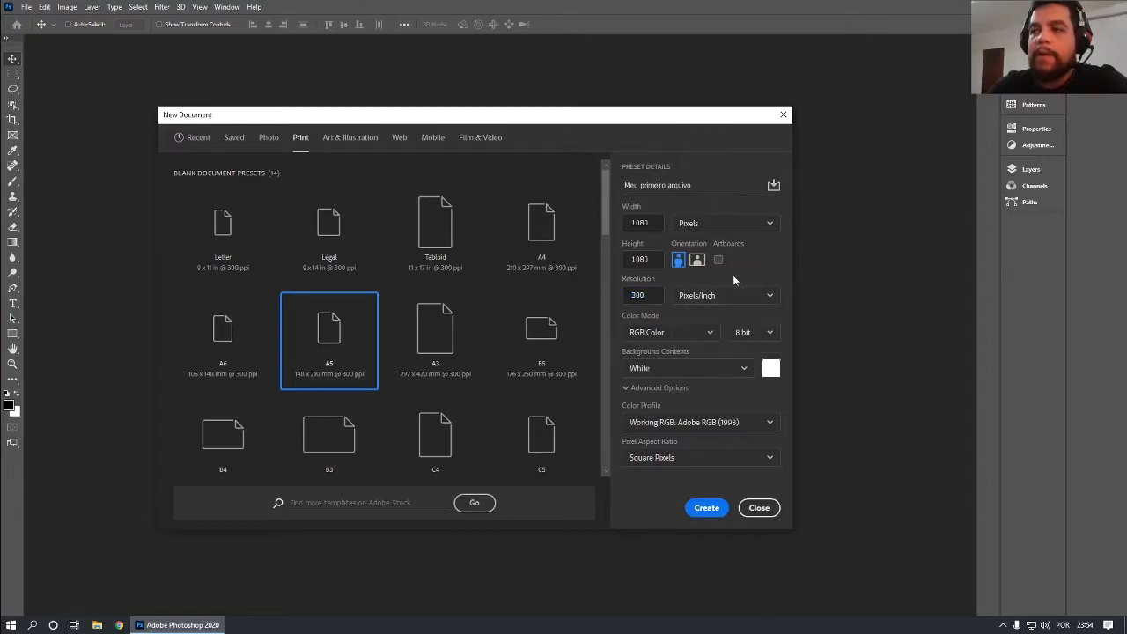
{"action": "left_click", "coordinate": [722, 296]}
{"action": "left_click", "coordinate": [707, 319]}
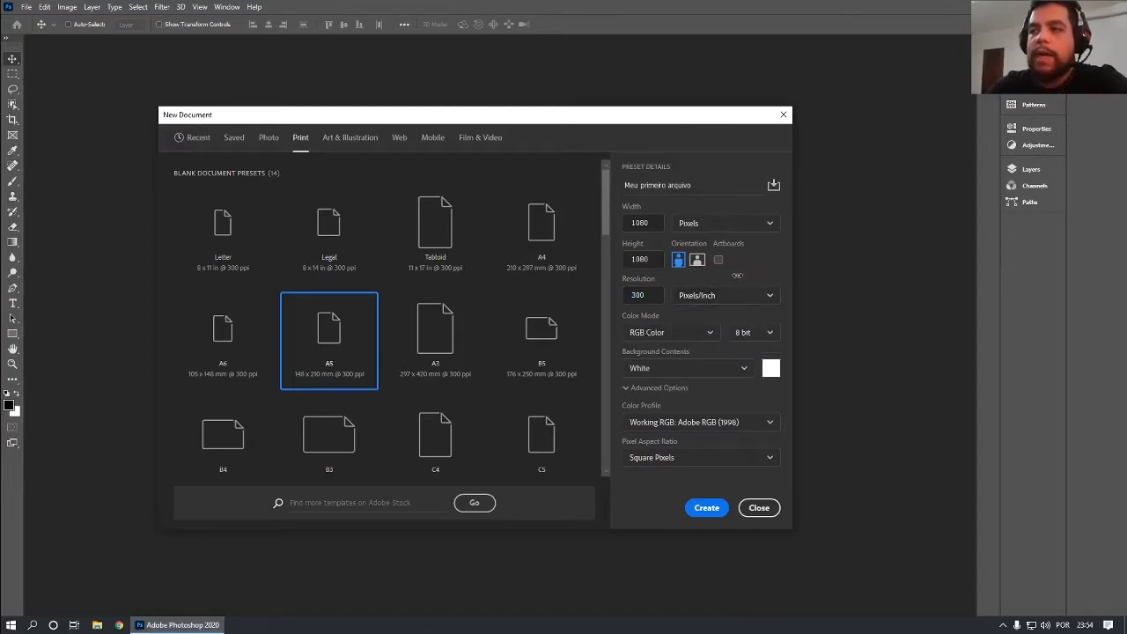
{"action": "left_click", "coordinate": [647, 295]}
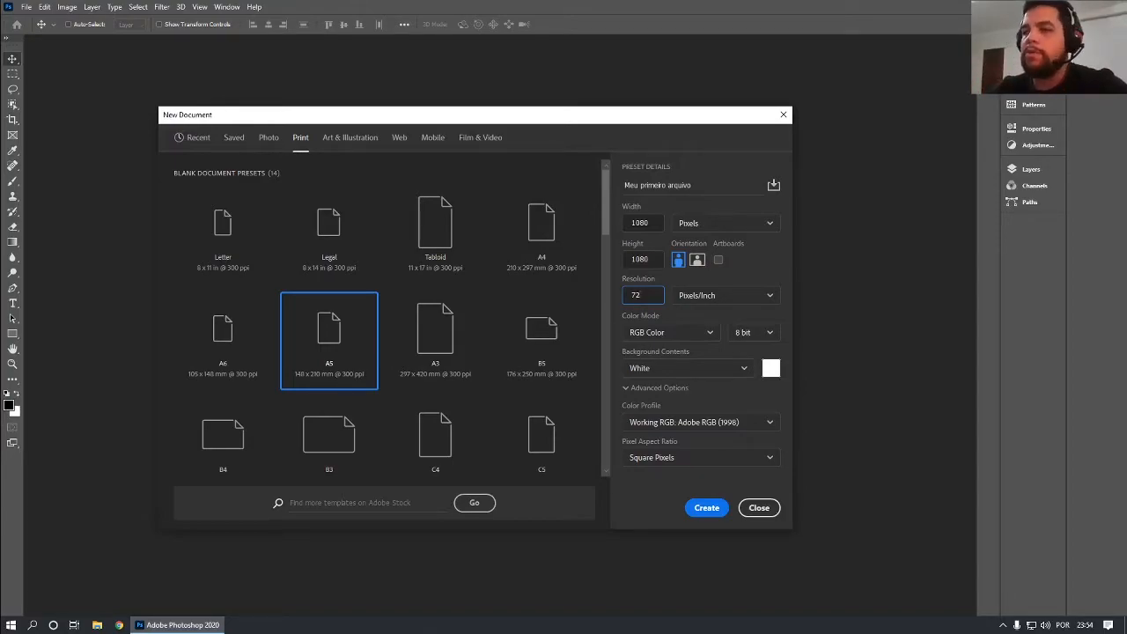
{"action": "key", "text": "Tab"}
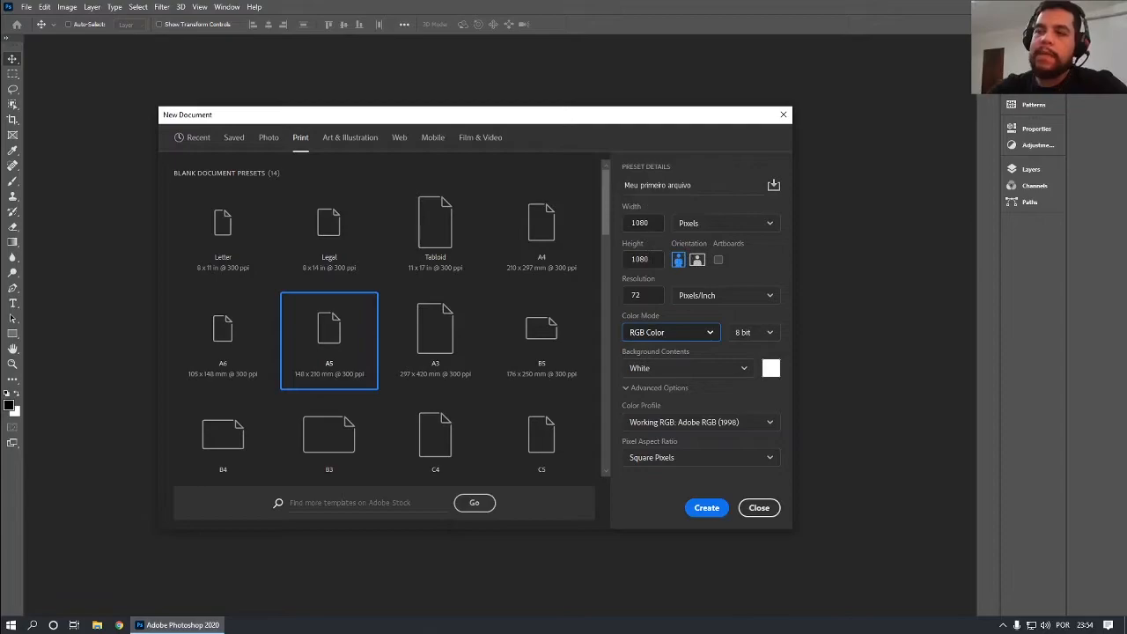
Set the width to 1081 pixels to try the landscape orientation, and restore it to 1080 pixels.
{"action": "left_click", "coordinate": [620, 267]}
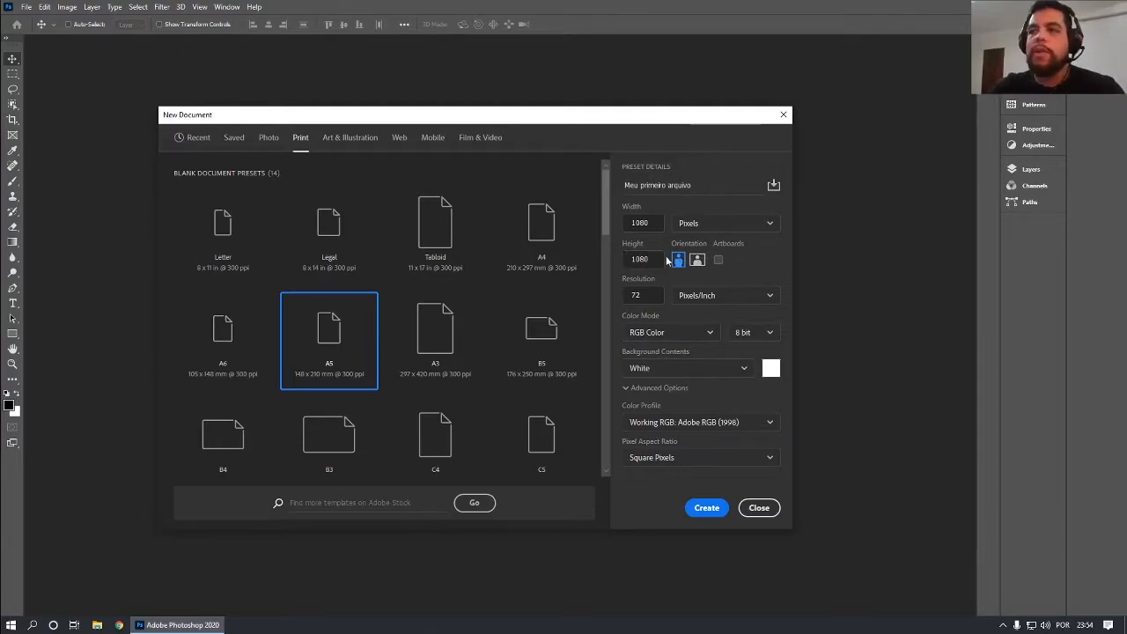
{"action": "left_click", "coordinate": [647, 259]}
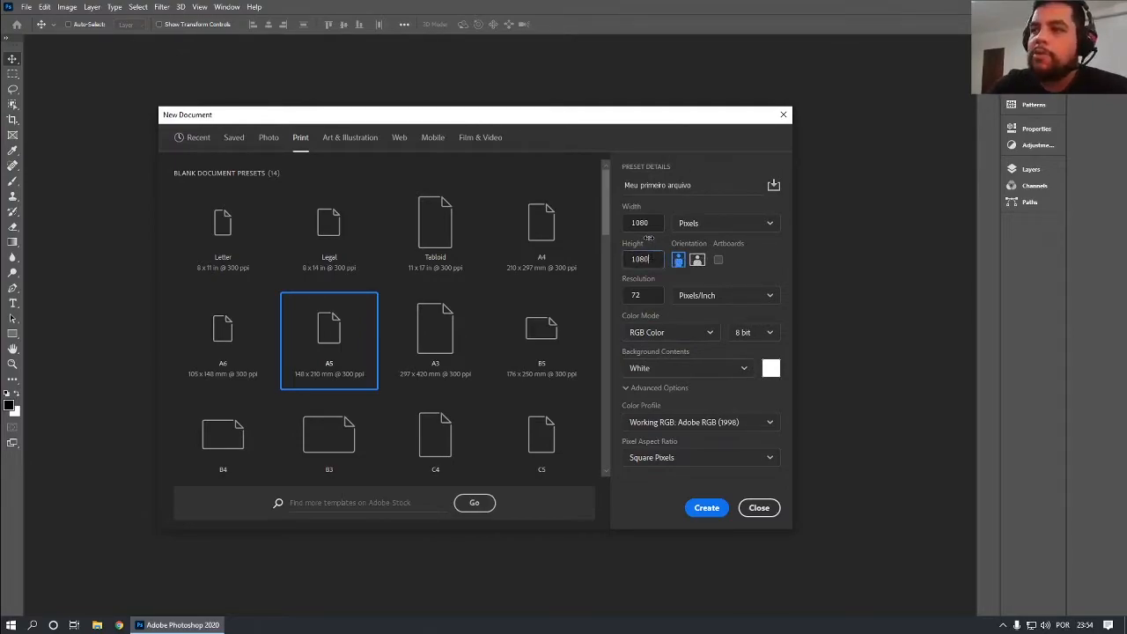
{"action": "left_click", "coordinate": [646, 223]}
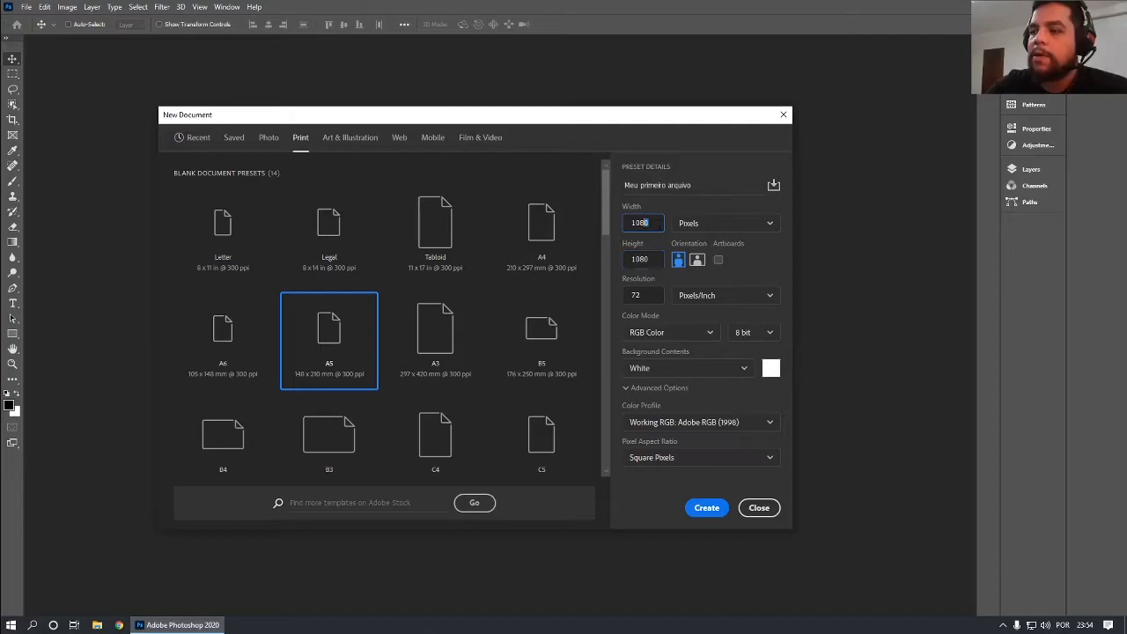
{"action": "type", "text": "1"}
{"action": "key", "text": "Tab"}
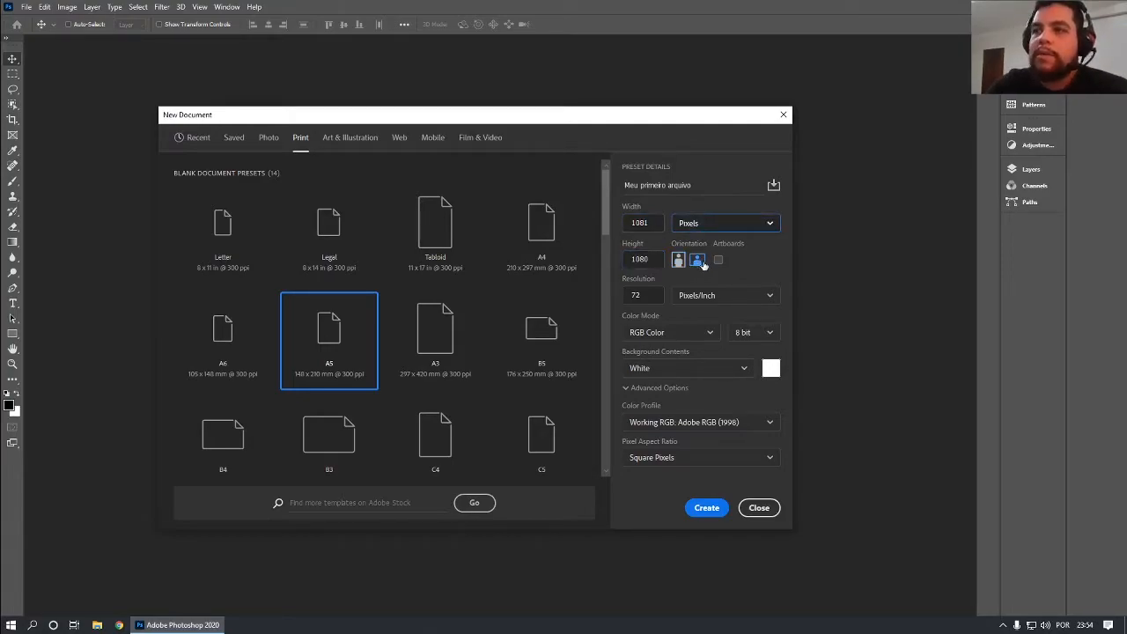
{"action": "key", "text": "shift+Tab"}
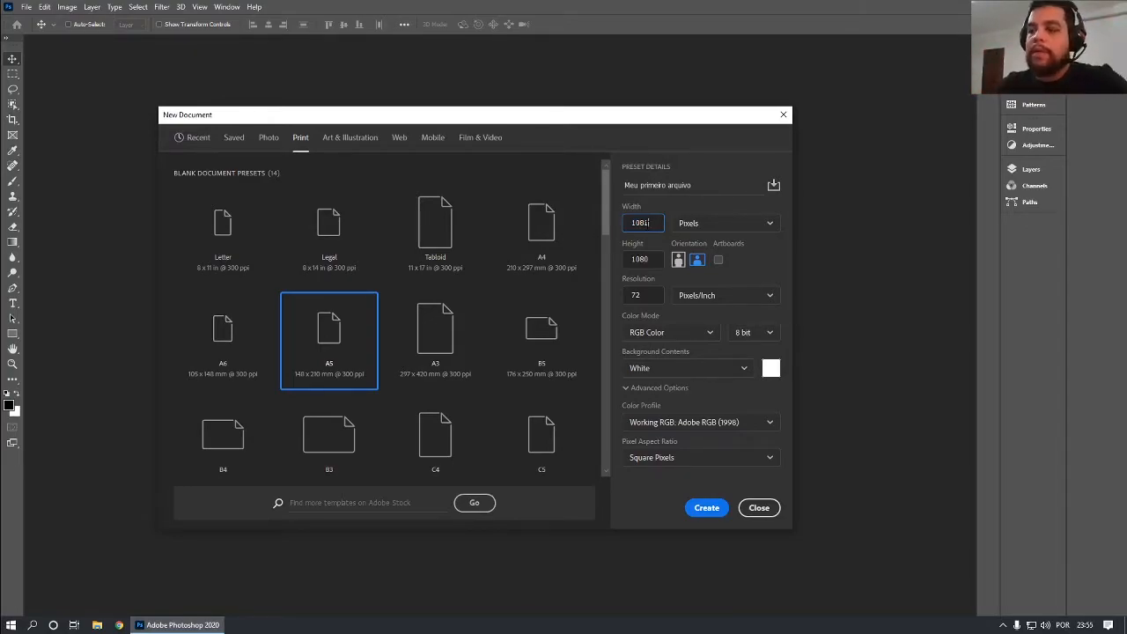
{"action": "key", "text": "Tab"}
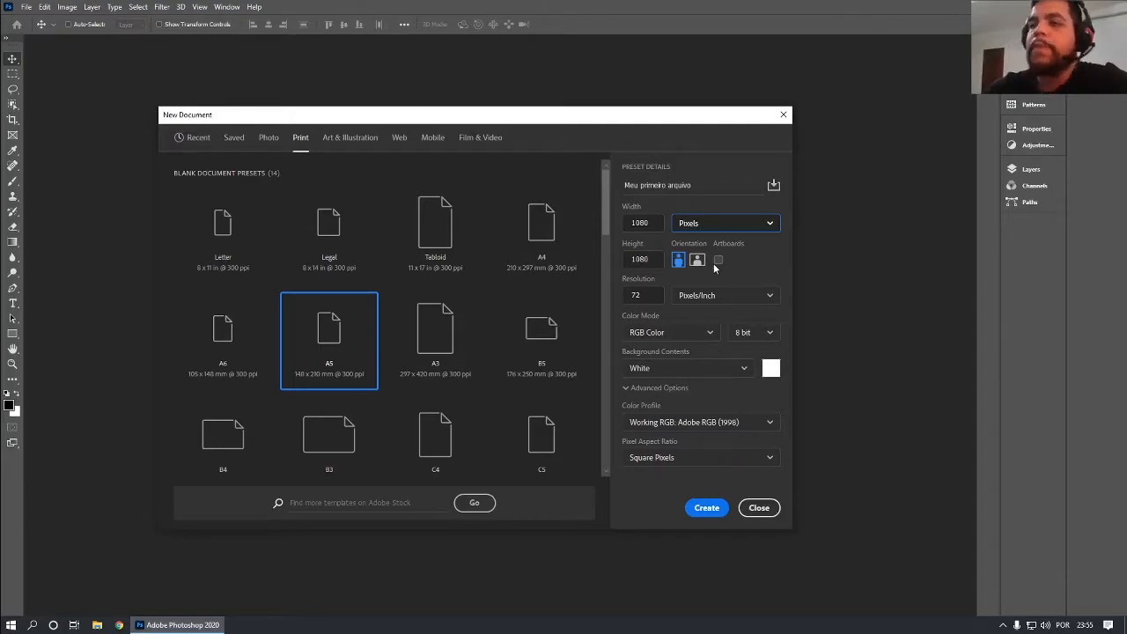
Review the color mode, bit depth and background contents options, keeping RGB Color, 8 bit and White.
{"action": "left_click", "coordinate": [648, 332]}
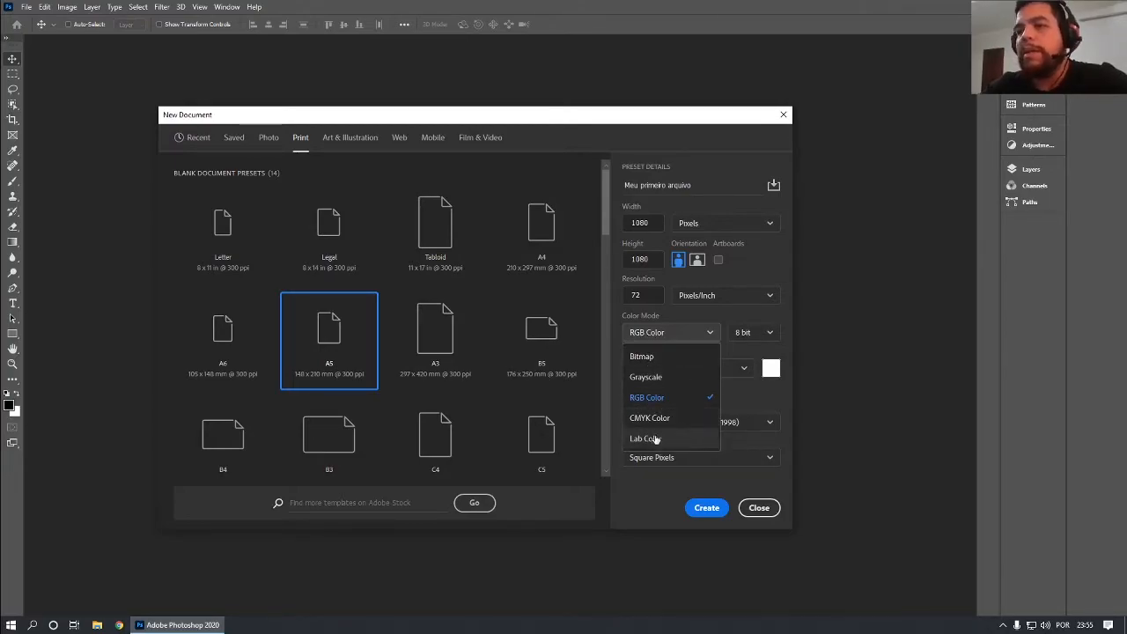
{"action": "left_click", "coordinate": [675, 328]}
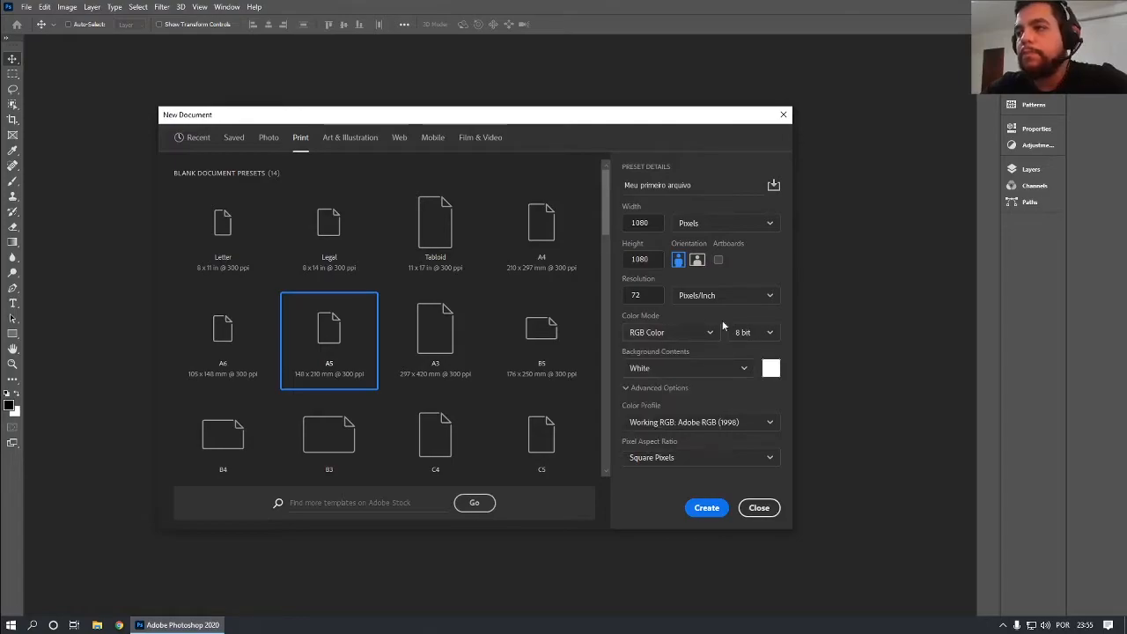
{"action": "left_click", "coordinate": [749, 333]}
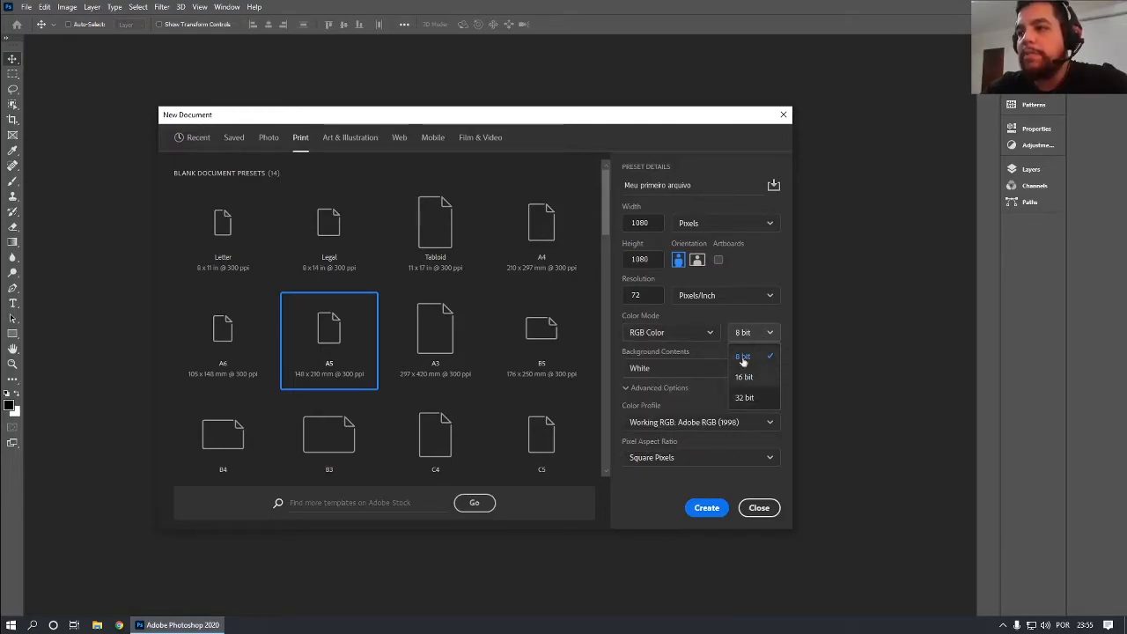
{"action": "left_click", "coordinate": [742, 356]}
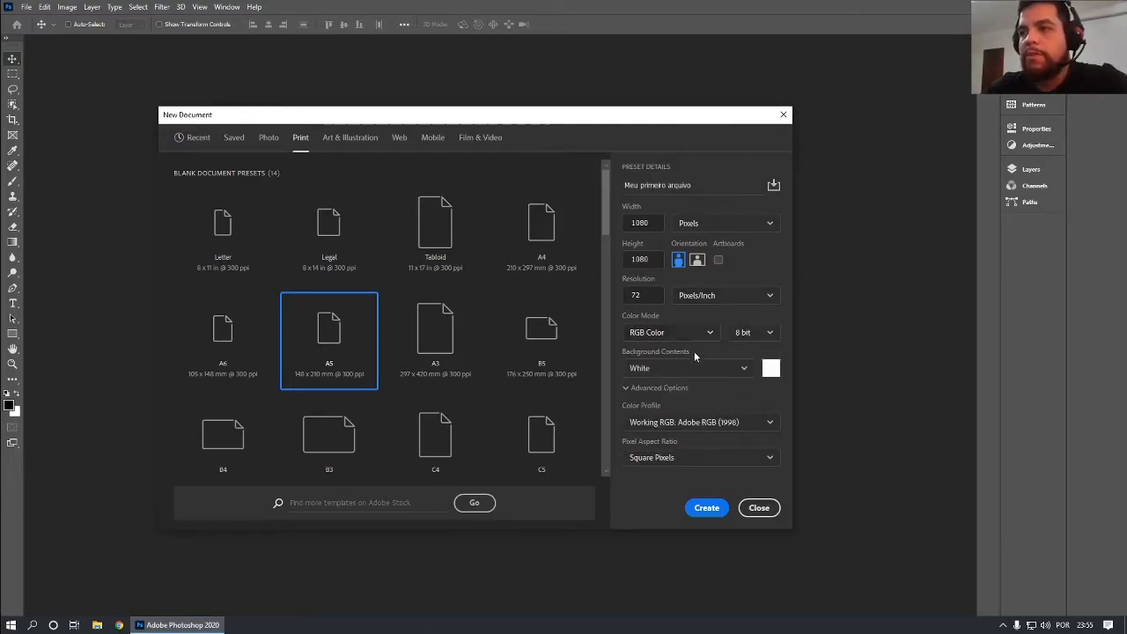
{"action": "left_click", "coordinate": [678, 368]}
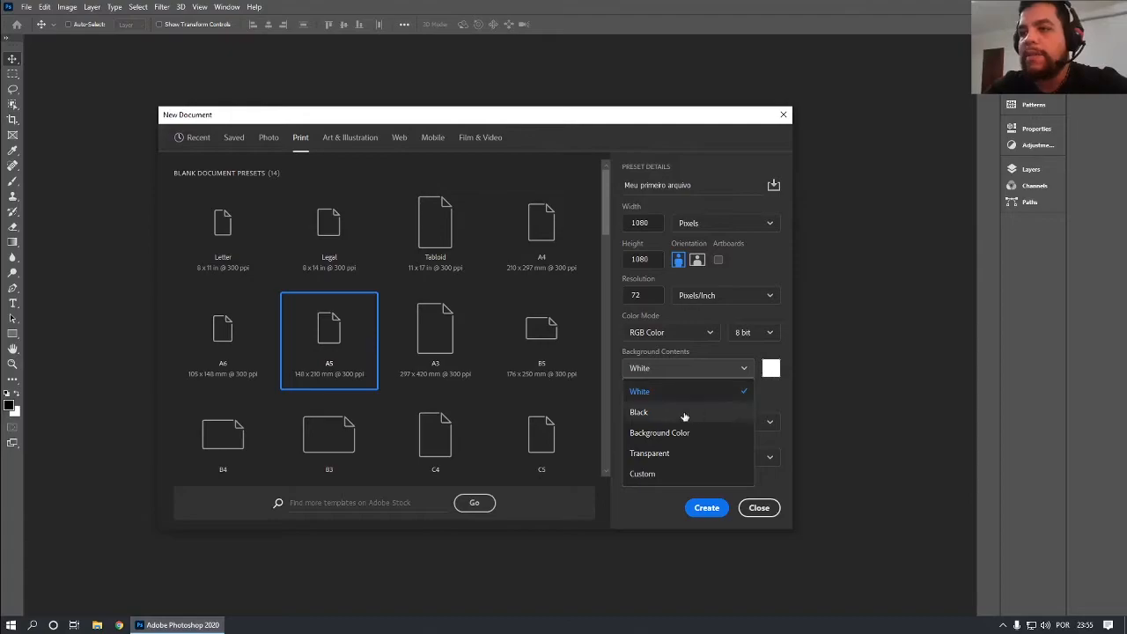
{"action": "left_click", "coordinate": [764, 356]}
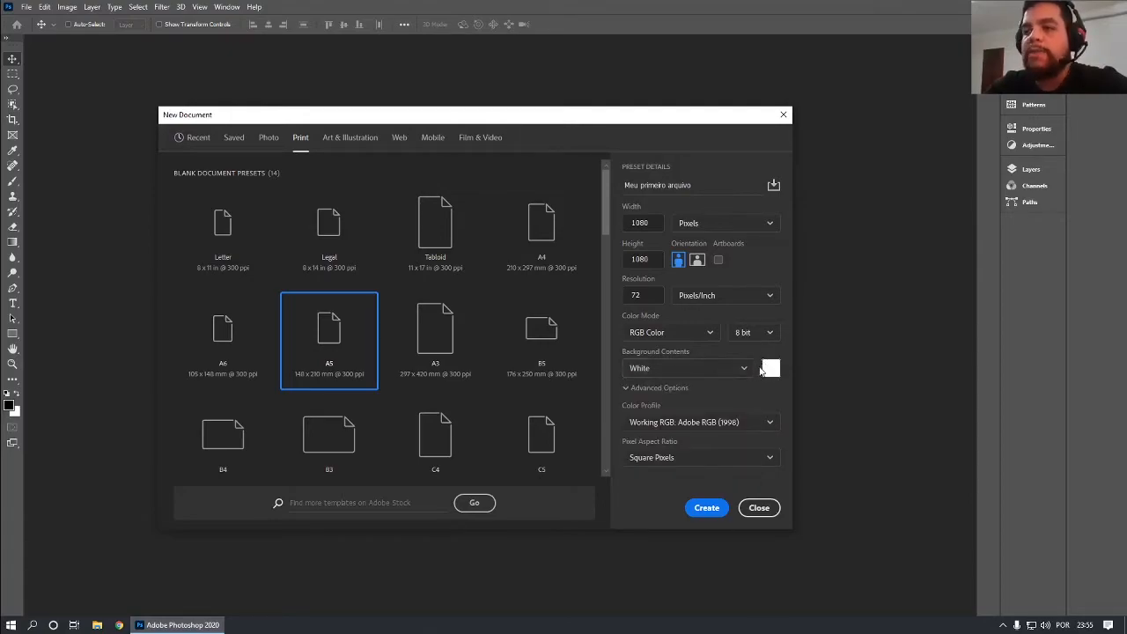
Review the color profiles under the advanced options, keeping Working RGB: Adobe RGB (1998).
{"action": "left_click", "coordinate": [660, 388]}
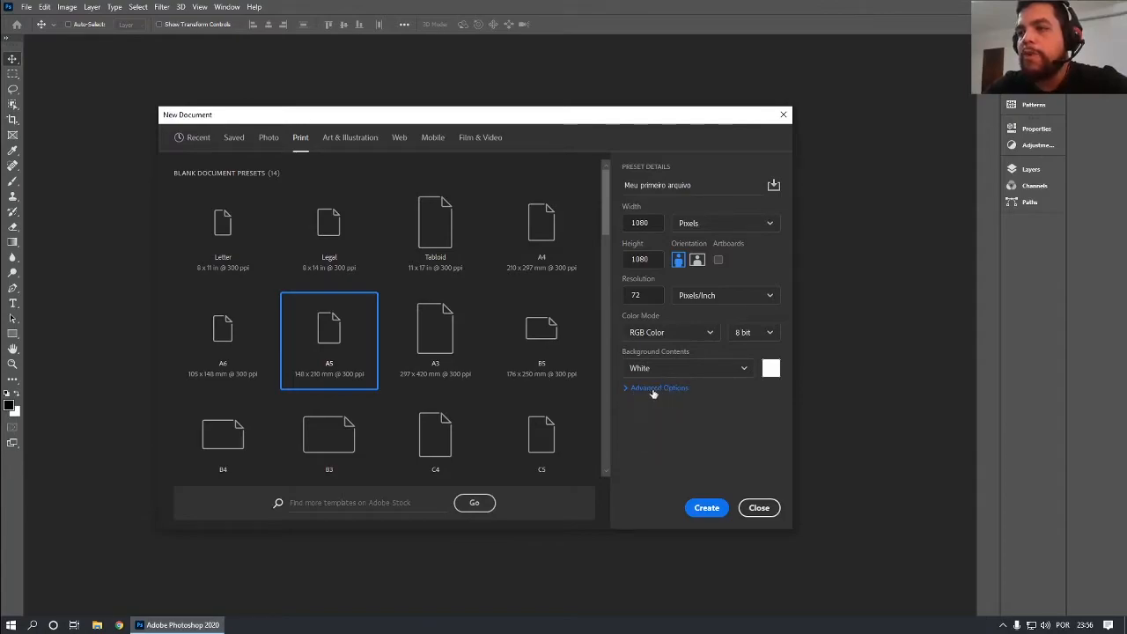
{"action": "left_click", "coordinate": [637, 390]}
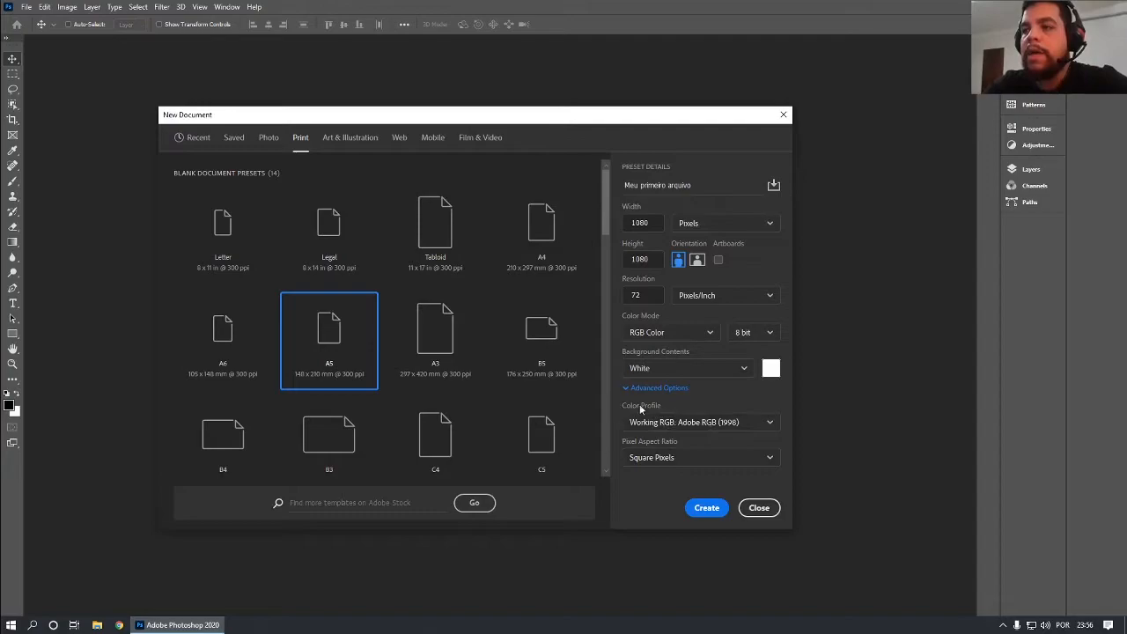
{"action": "left_click", "coordinate": [685, 422]}
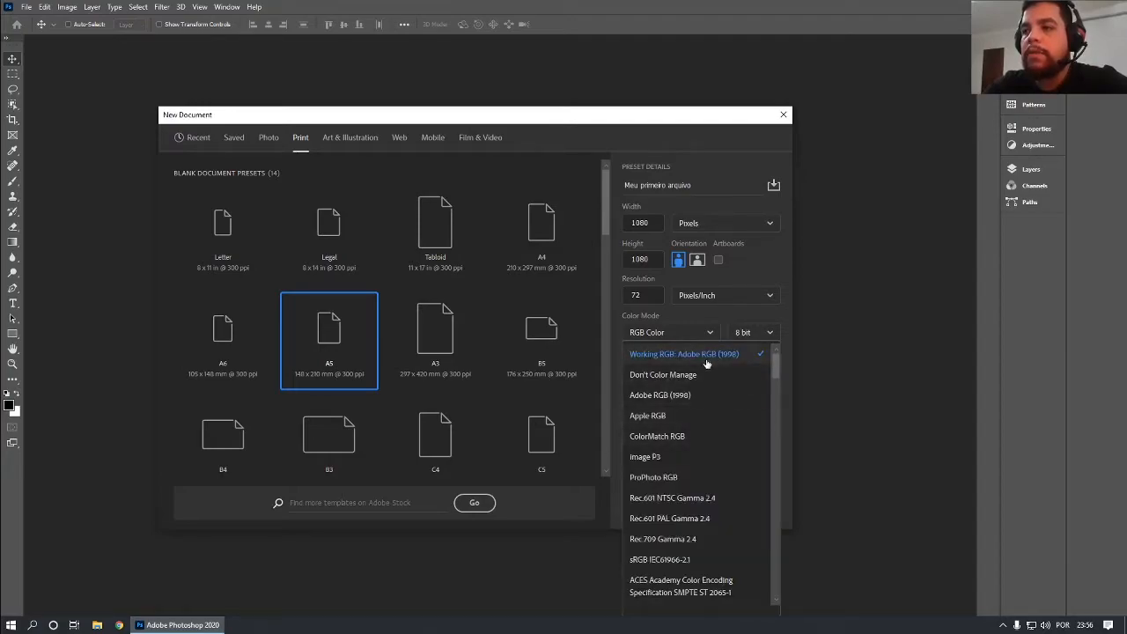
{"action": "left_click", "coordinate": [706, 364]}
{"action": "left_click", "coordinate": [755, 422]}
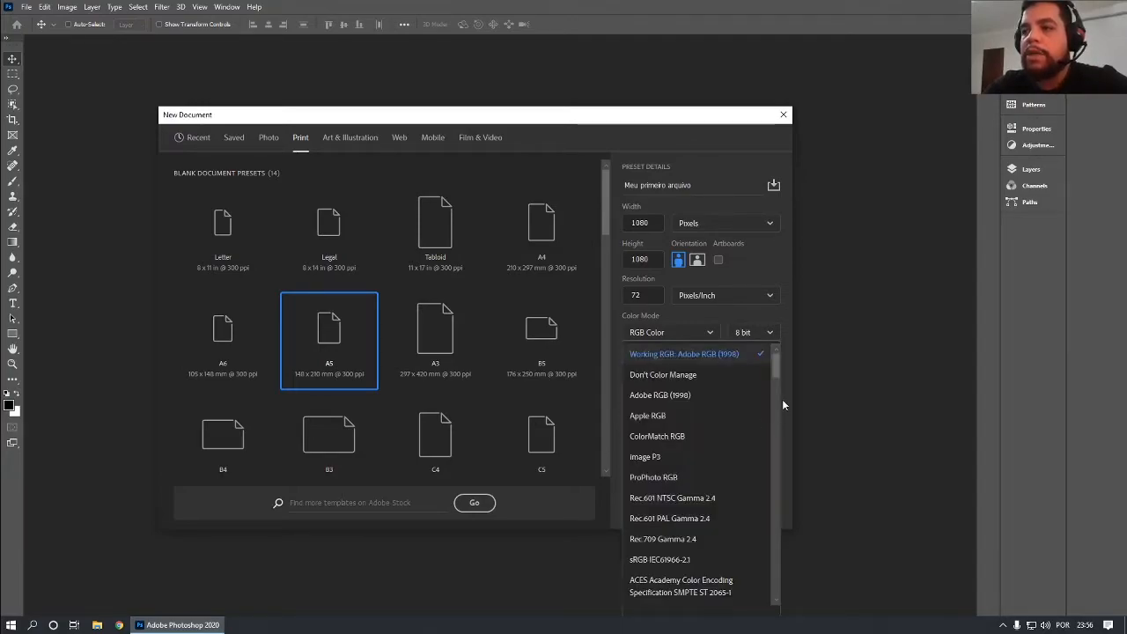
{"action": "left_click", "coordinate": [776, 391]}
{"action": "left_click", "coordinate": [775, 403]}
{"action": "left_click", "coordinate": [775, 373]}
{"action": "left_click", "coordinate": [775, 356]}
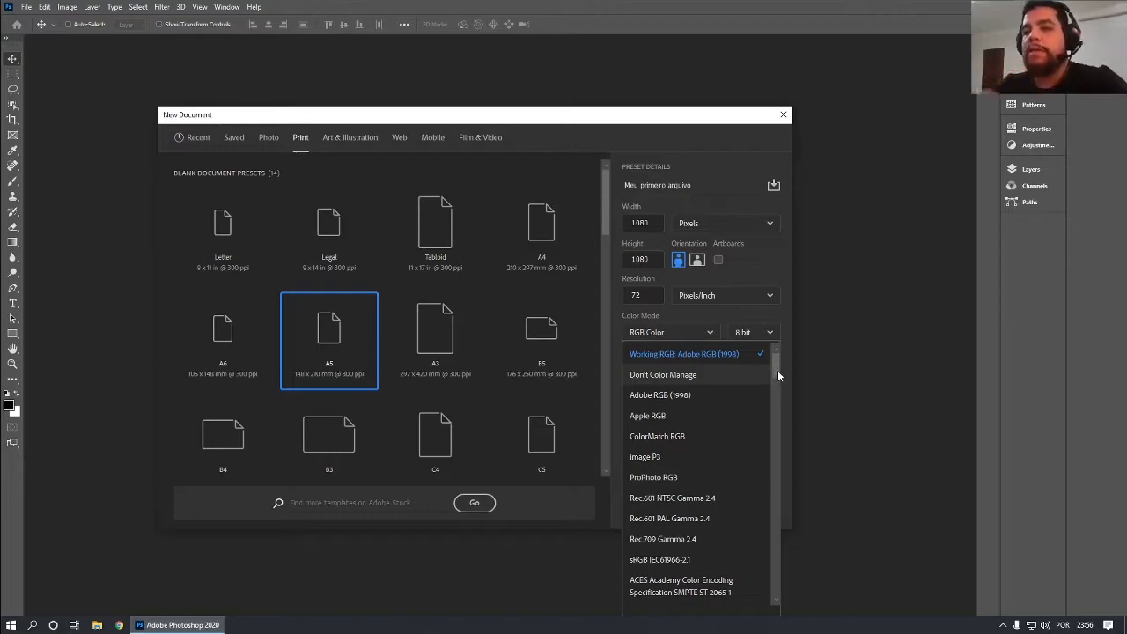
{"action": "mouse_move", "coordinate": [775, 369]}
{"action": "left_mouse_down"}
{"action": "mouse_move", "coordinate": [791, 602]}
{"action": "mouse_move", "coordinate": [790, 578]}
{"action": "mouse_move", "coordinate": [794, 599]}
{"action": "mouse_move", "coordinate": [771, 567]}
{"action": "mouse_move", "coordinate": [761, 495]}
{"action": "mouse_move", "coordinate": [772, 357]}
{"action": "left_mouse_up"}
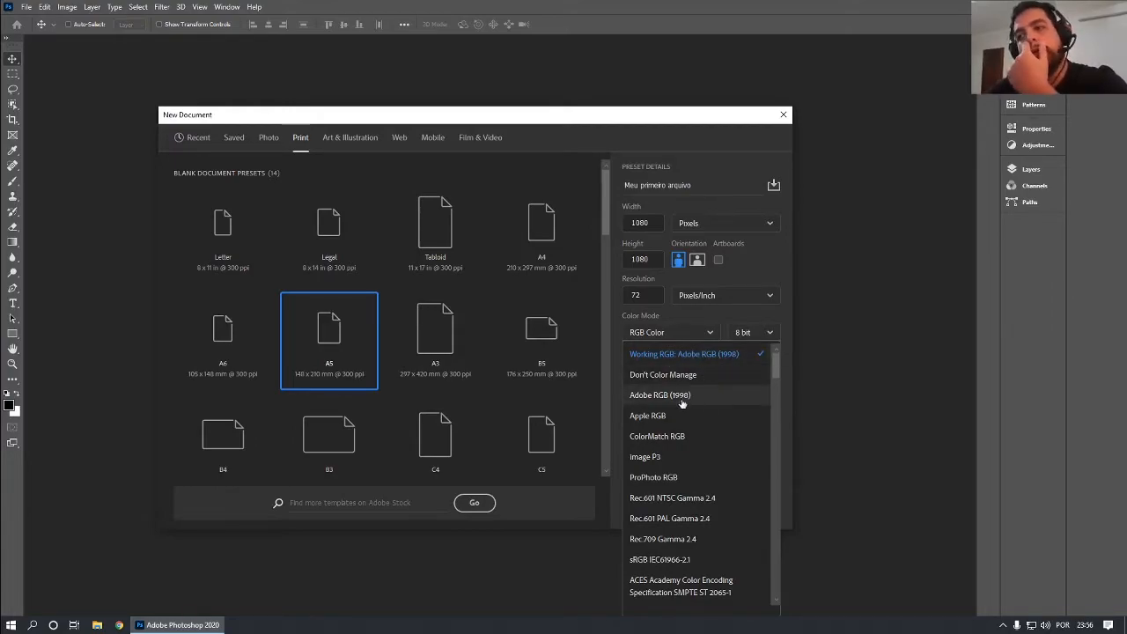
{"action": "left_click", "coordinate": [770, 279]}
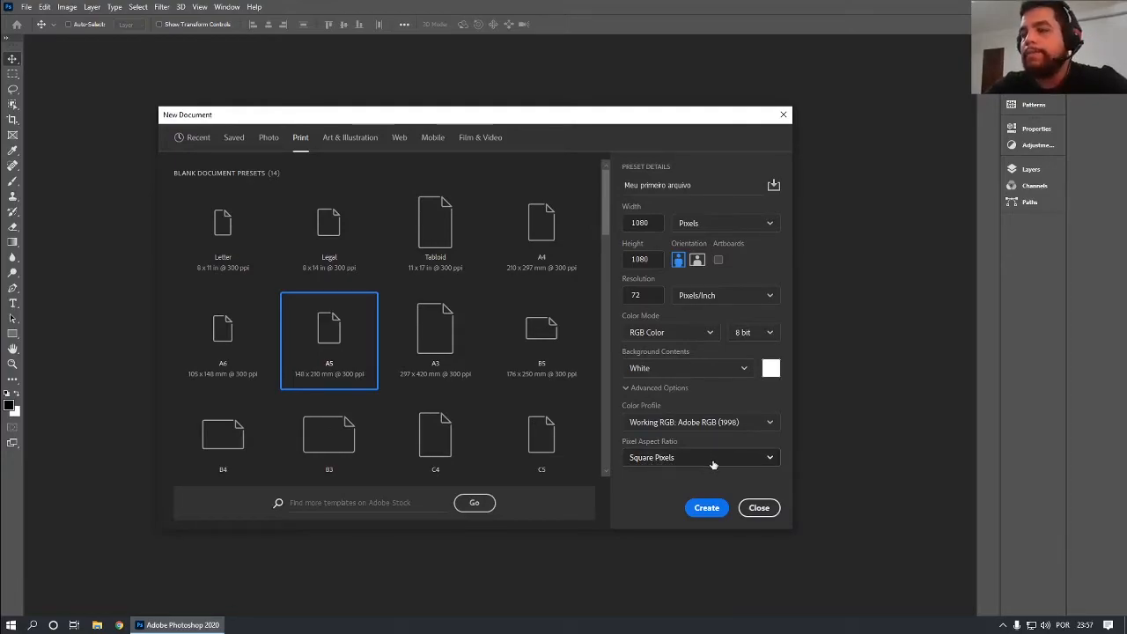
Keep the pixel aspect ratio at Square Pixels and create the new document.
{"action": "left_click", "coordinate": [643, 460]}
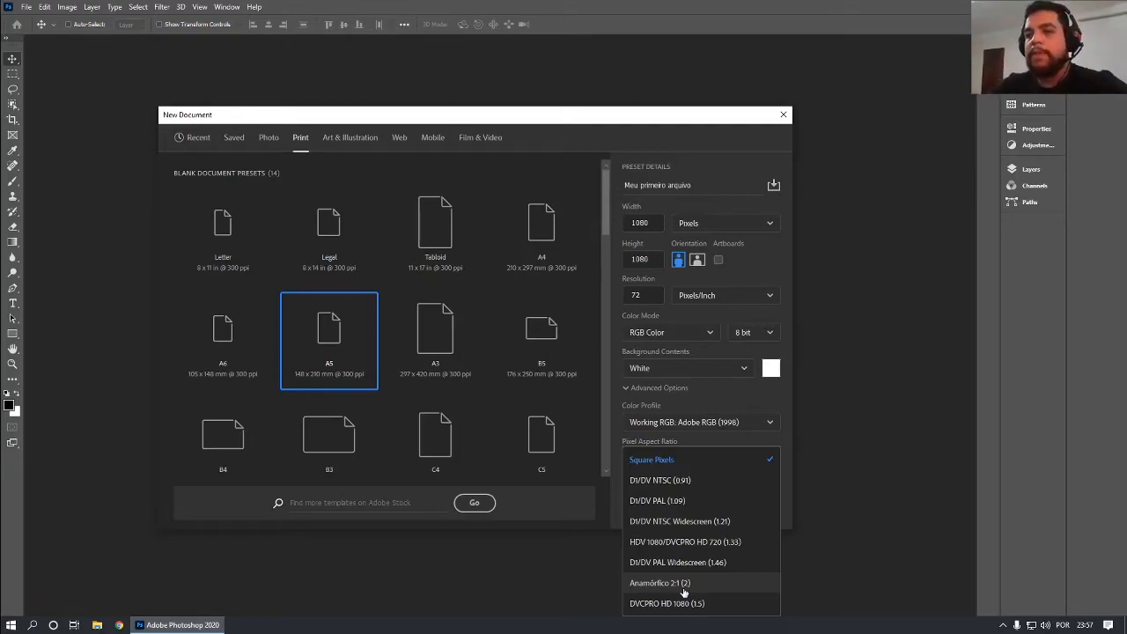
{"action": "left_click", "coordinate": [677, 460]}
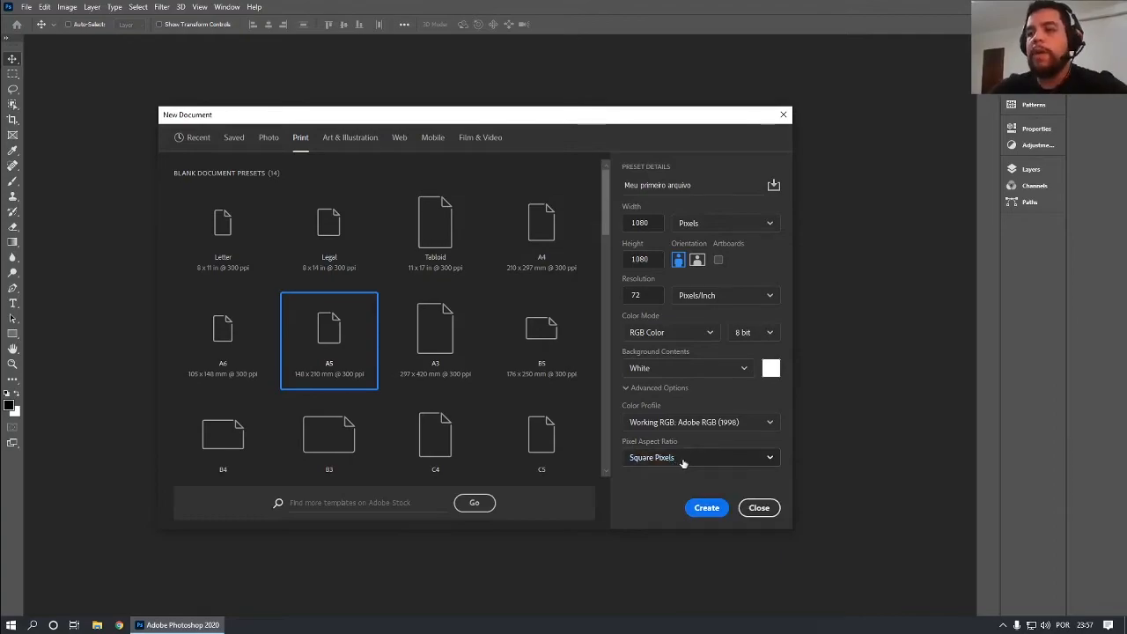
{"action": "left_click", "coordinate": [707, 508]}
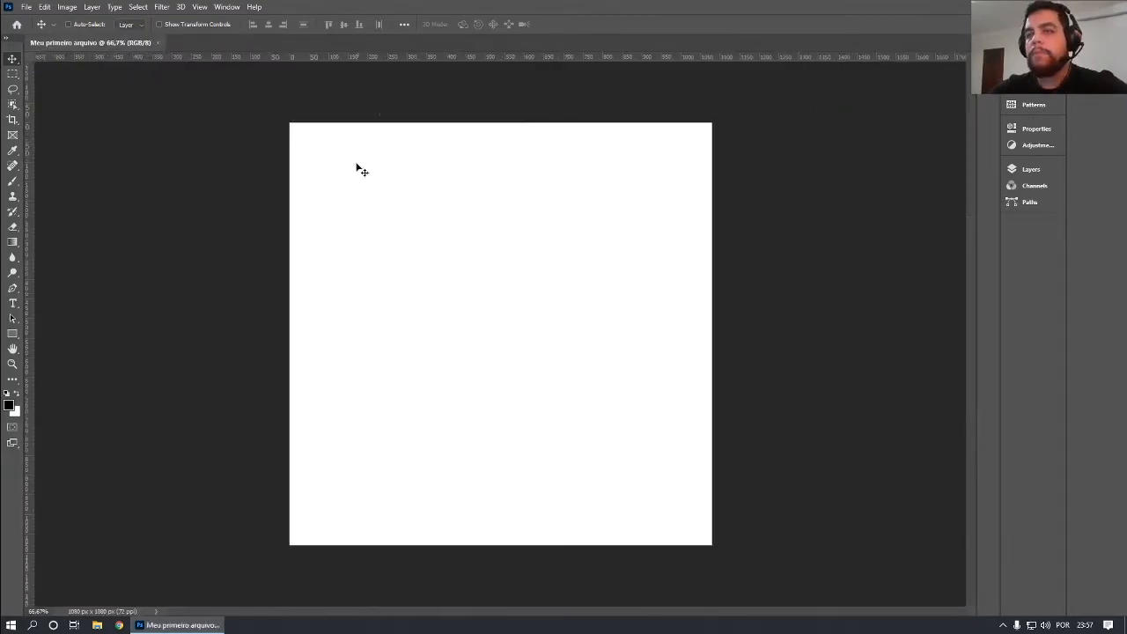
Outline the whole canvas with the Rectangular Marquee tool, and clear the selection.
{"action": "left_click", "coordinate": [11, 76]}
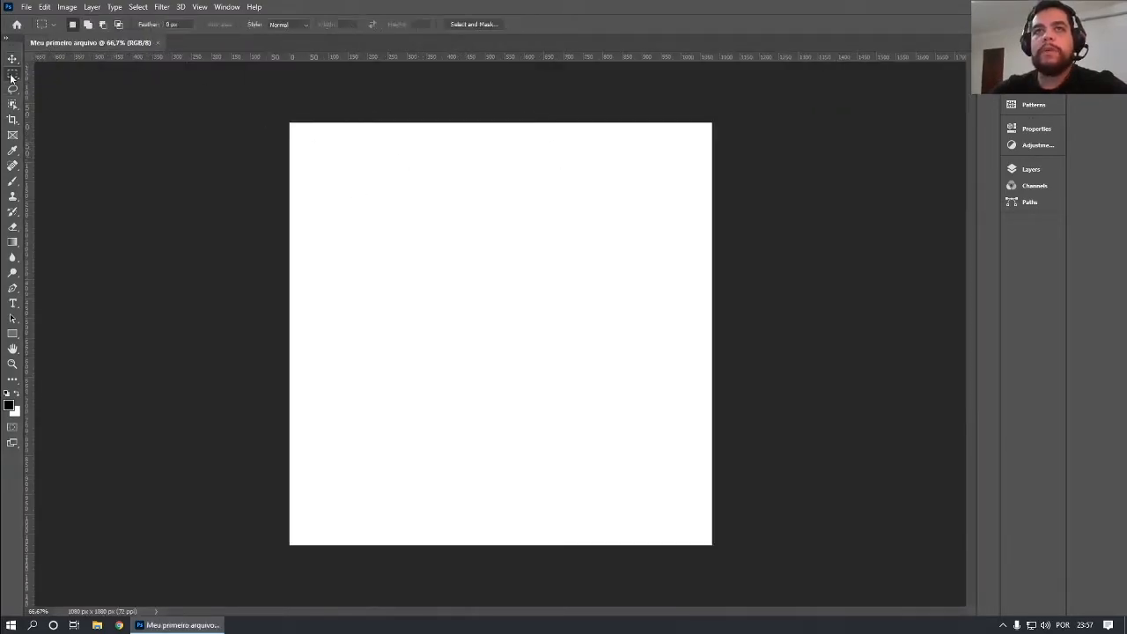
{"action": "left_click_drag", "start_coordinate": [247, 93], "coordinate": [765, 586]}
{"action": "left_click_drag", "start_coordinate": [274, 117], "coordinate": [838, 630]}
{"action": "left_click", "coordinate": [237, 234]}
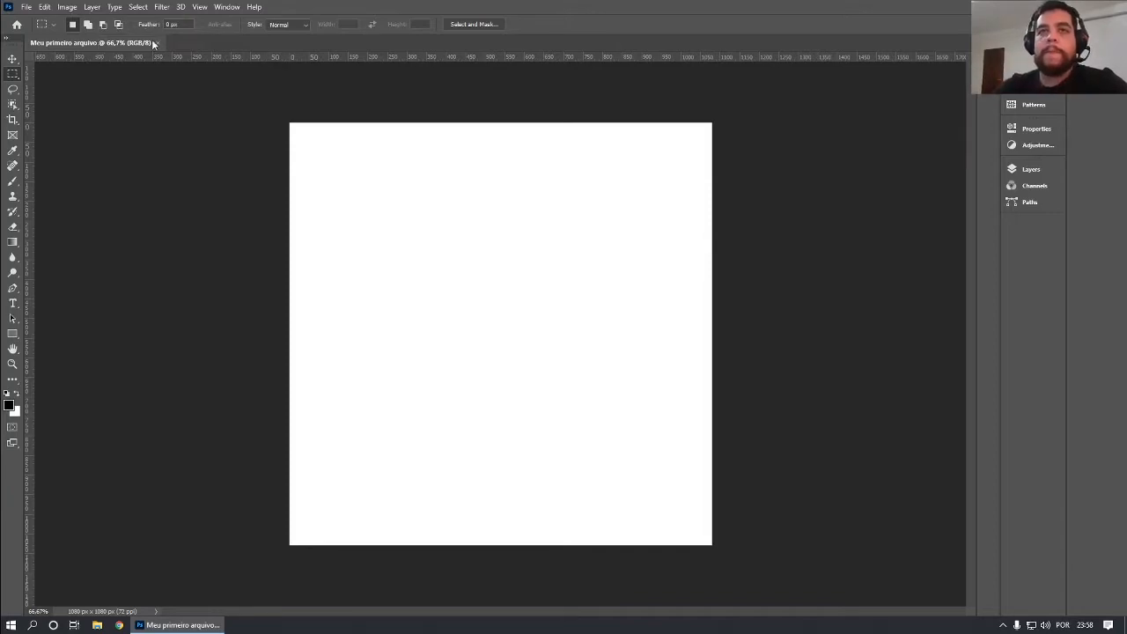
Zoom in on the blank canvas up to 12800% to examine the zoom level shown with the document name.
{"action": "key", "text": "ctrl+plus"}
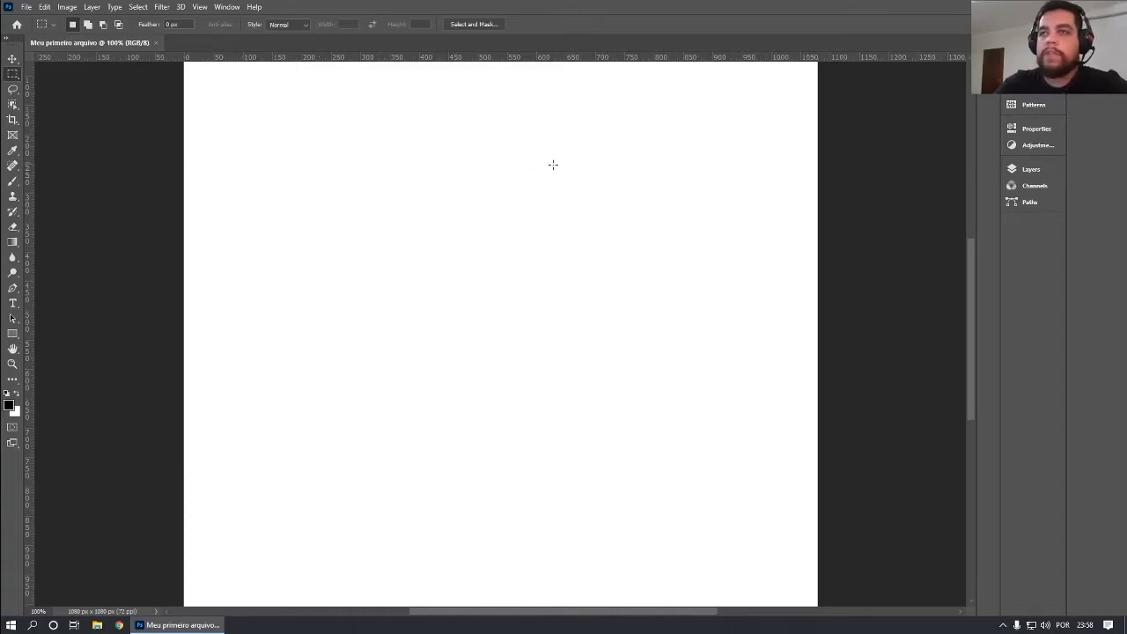
{"action": "key", "text": "ctrl+plus"}
{"action": "key", "text": "ctrl+plus"}
{"action": "key", "text": "ctrl+plus"}
{"action": "key", "text": "ctrl+plus"}
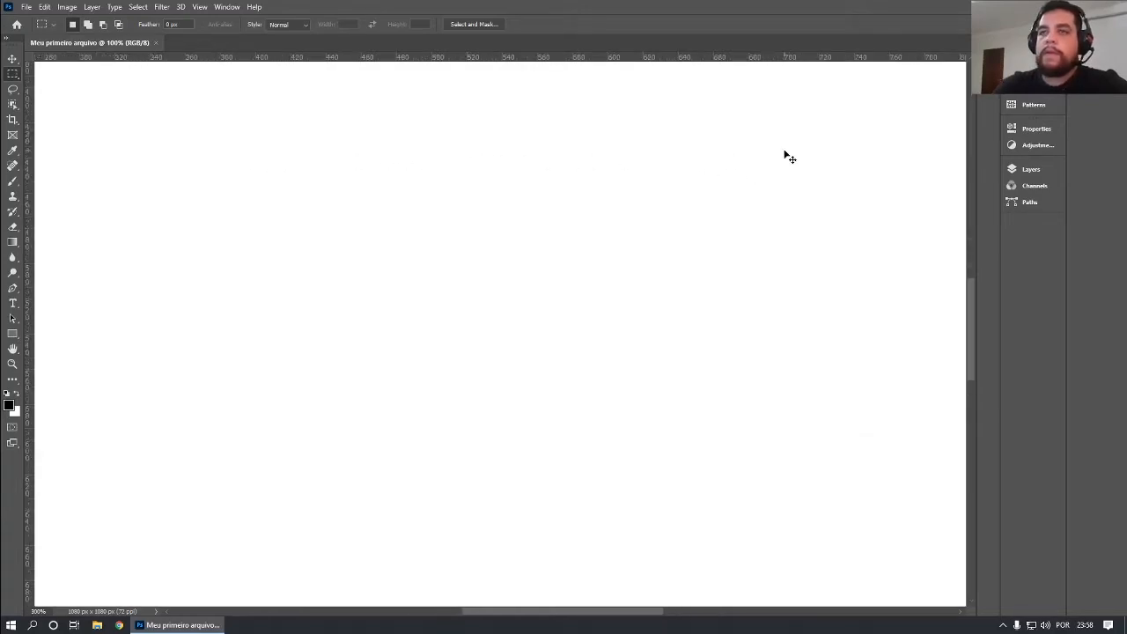
{"action": "key", "text": "ctrl+minus"}
{"action": "key", "text": "ctrl+minus"}
{"action": "key", "text": "ctrl+minus"}
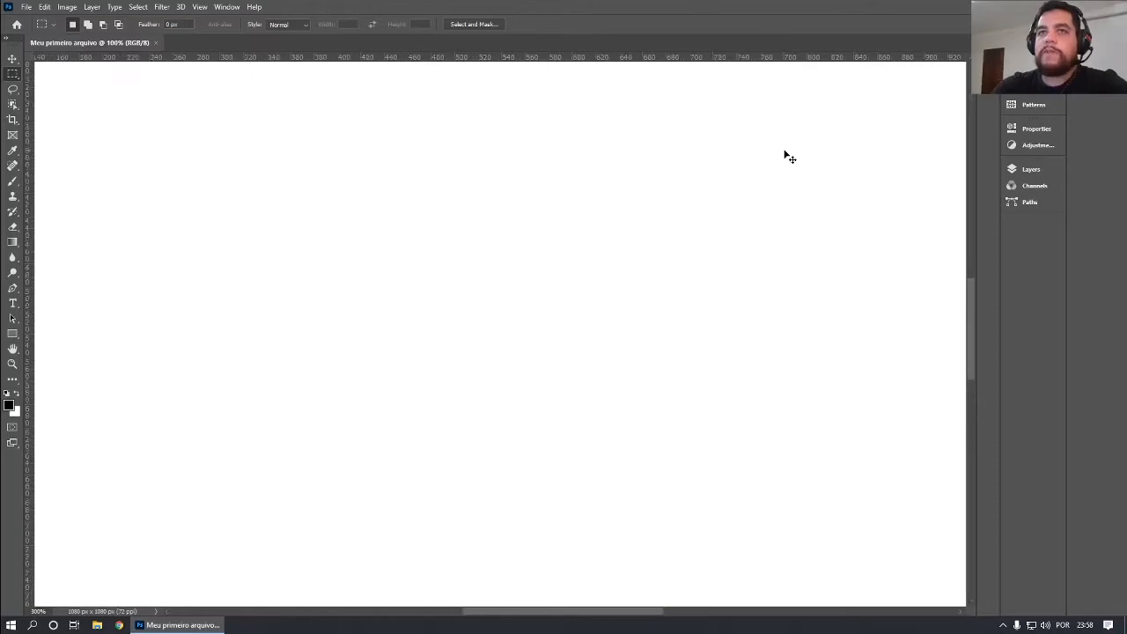
{"action": "key", "text": "ctrl+plus"}
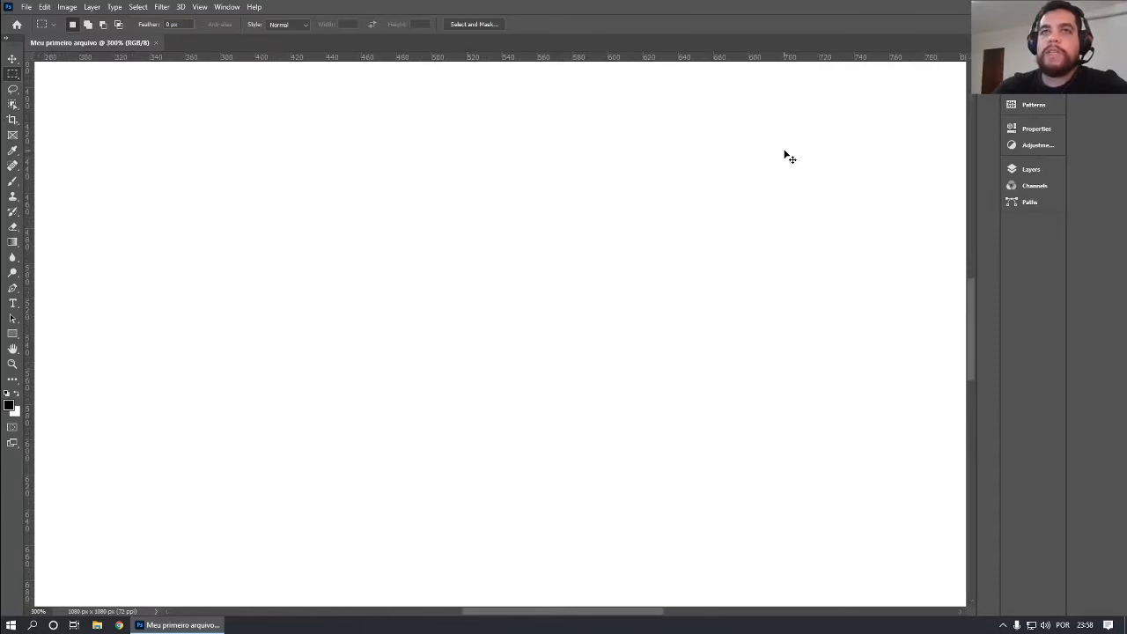
{"action": "key", "text": "ctrl+plus"}
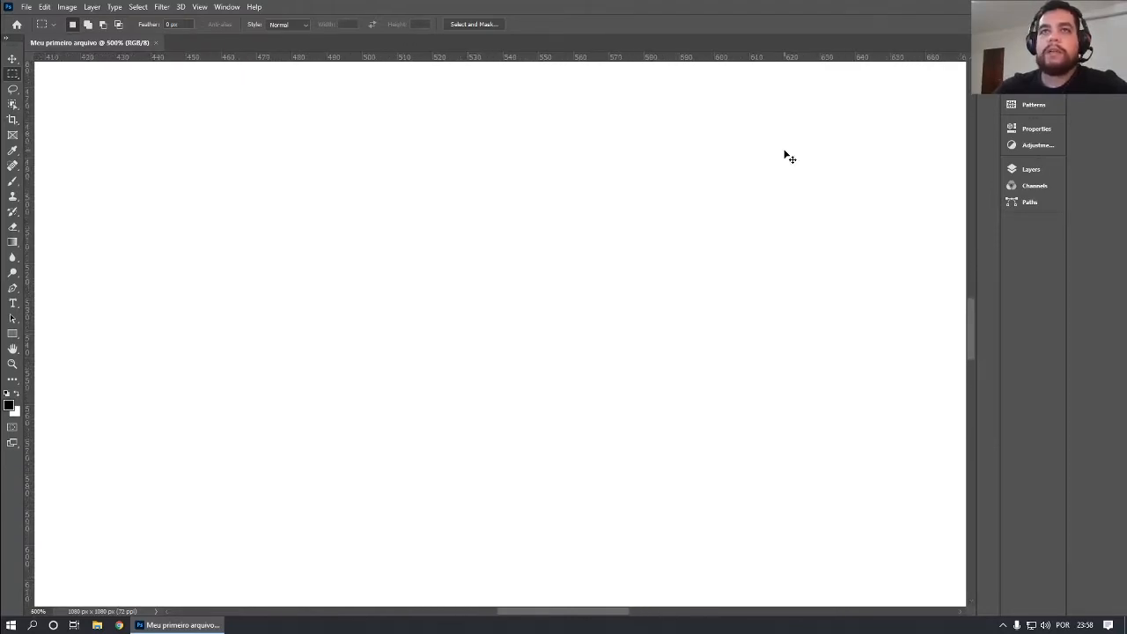
{"action": "key", "text": "ctrl+plus"}
{"action": "key", "text": "ctrl+plus"}
{"action": "key", "text": "ctrl+plus"}
{"action": "key", "text": "ctrl+plus"}
{"action": "key", "text": "ctrl+plus"}
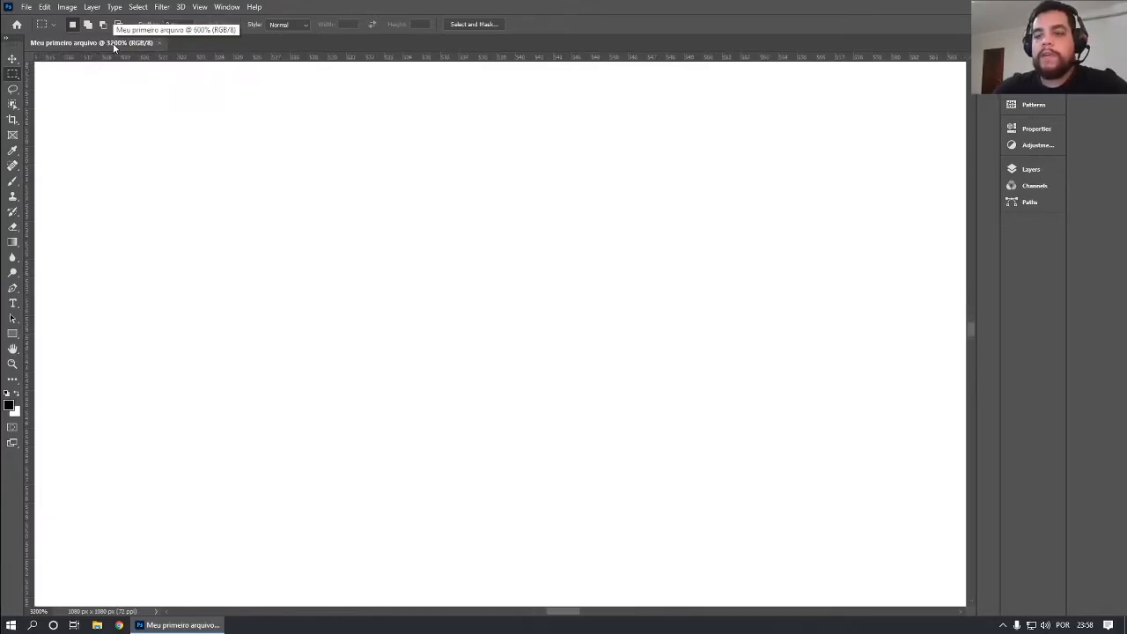
{"action": "key", "text": "ctrl+plus"}
{"action": "key", "text": "ctrl+plus"}
{"action": "key", "text": "ctrl+plus"}
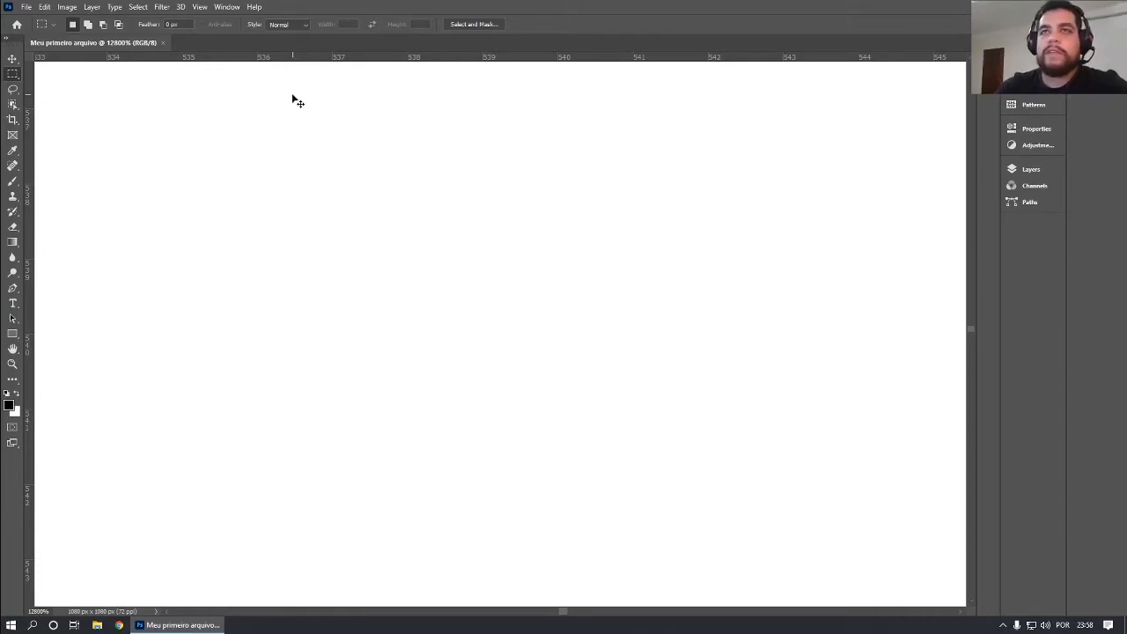
Zoom back out, fit the canvas to the window, and reduce the view to 50%.
{"action": "key", "text": "ctrl+minus"}
{"action": "key", "text": "ctrl+minus"}
{"action": "key", "text": "ctrl+minus"}
{"action": "key", "text": "ctrl+minus"}
{"action": "key", "text": "ctrl+minus"}
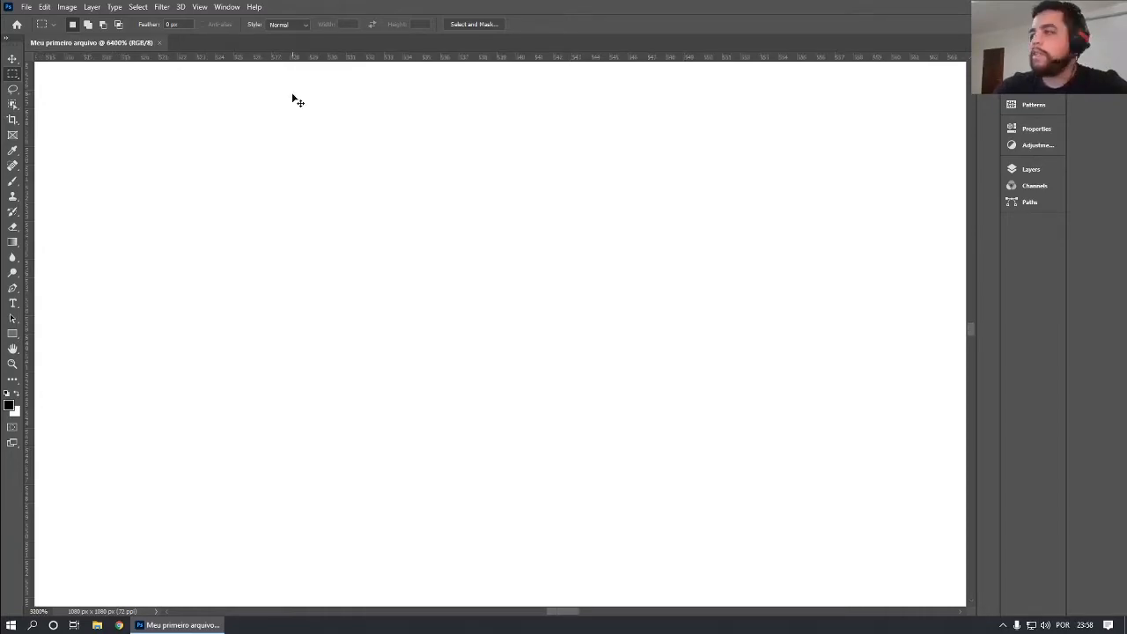
{"action": "key", "text": "ctrl+minus"}
{"action": "key", "text": "ctrl+minus"}
{"action": "key", "text": "ctrl+minus"}
{"action": "key", "text": "ctrl+minus"}
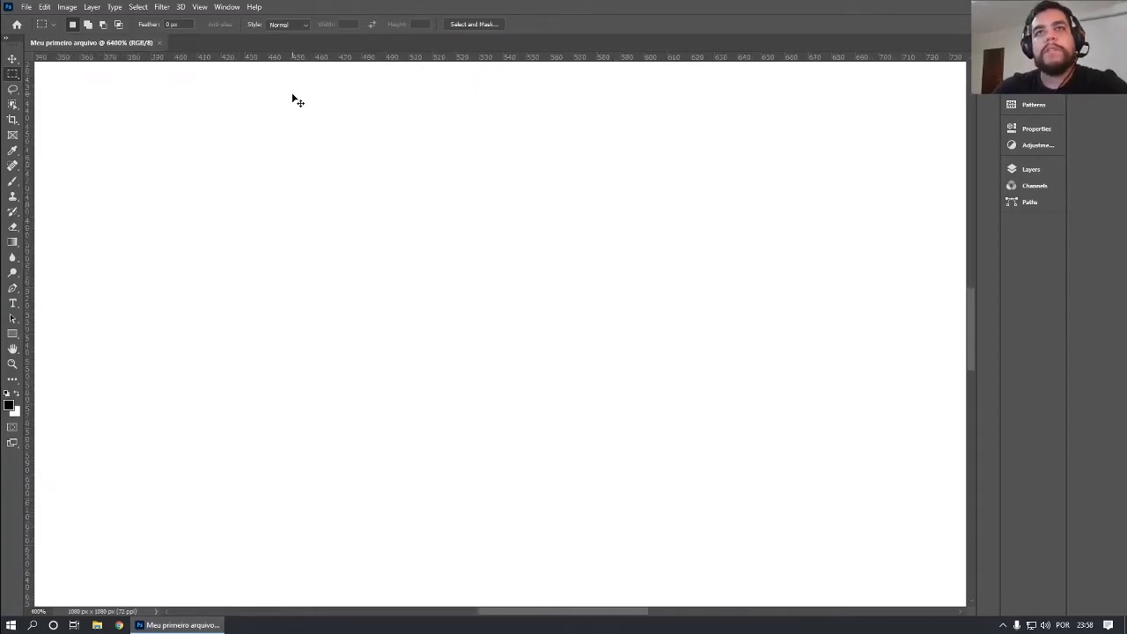
{"action": "key", "text": "ctrl+0"}
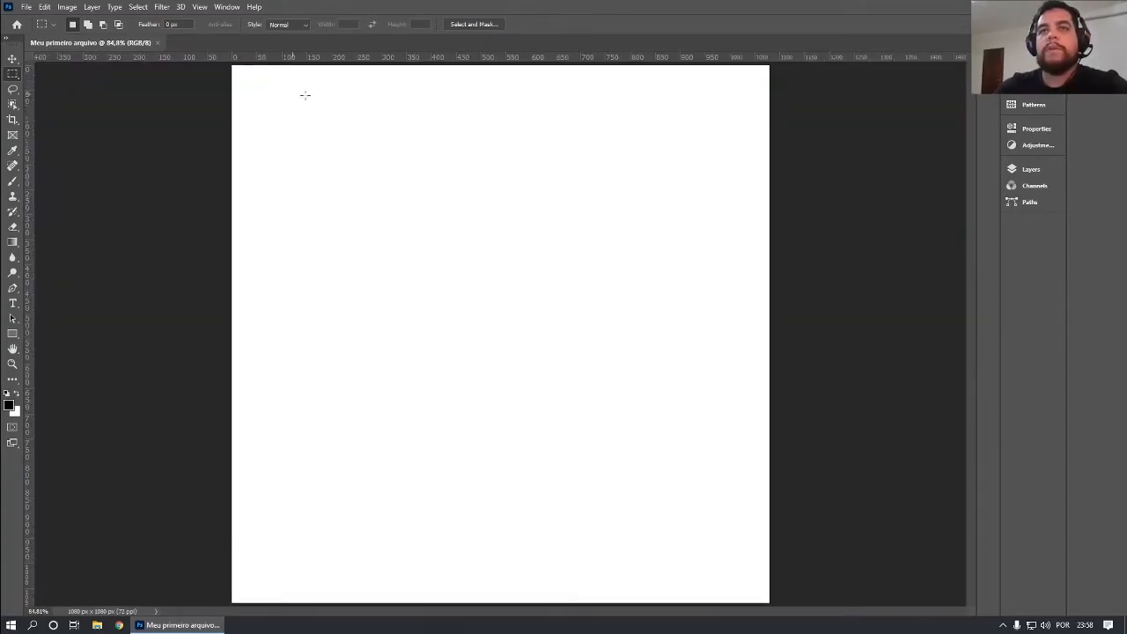
{"action": "key", "text": "ctrl+minus"}
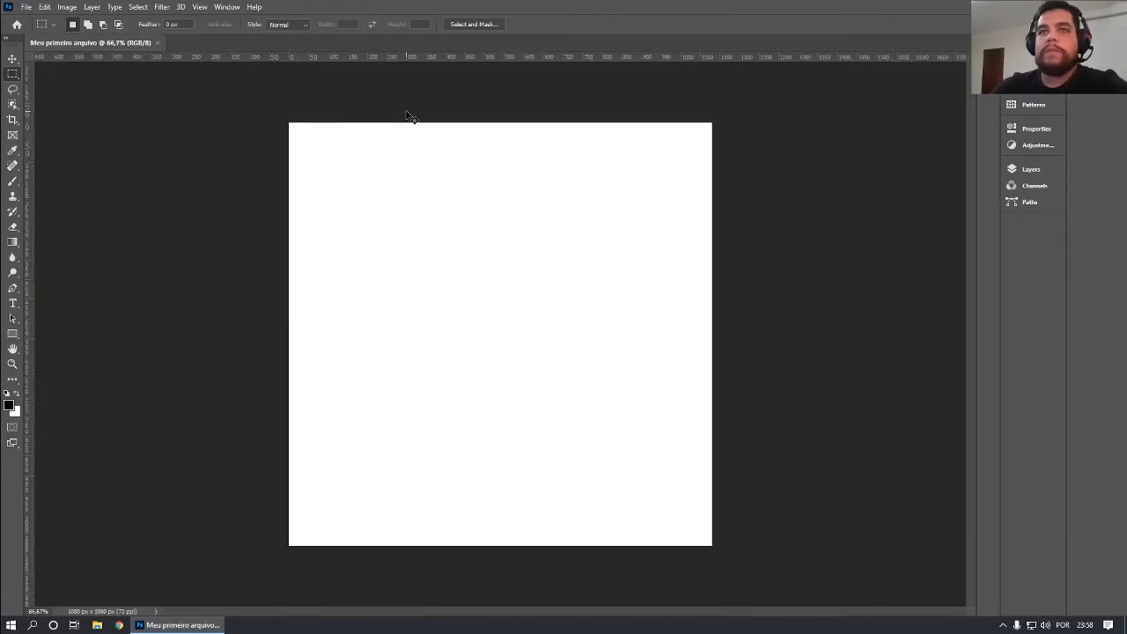
{"action": "key", "text": "ctrl+minus"}
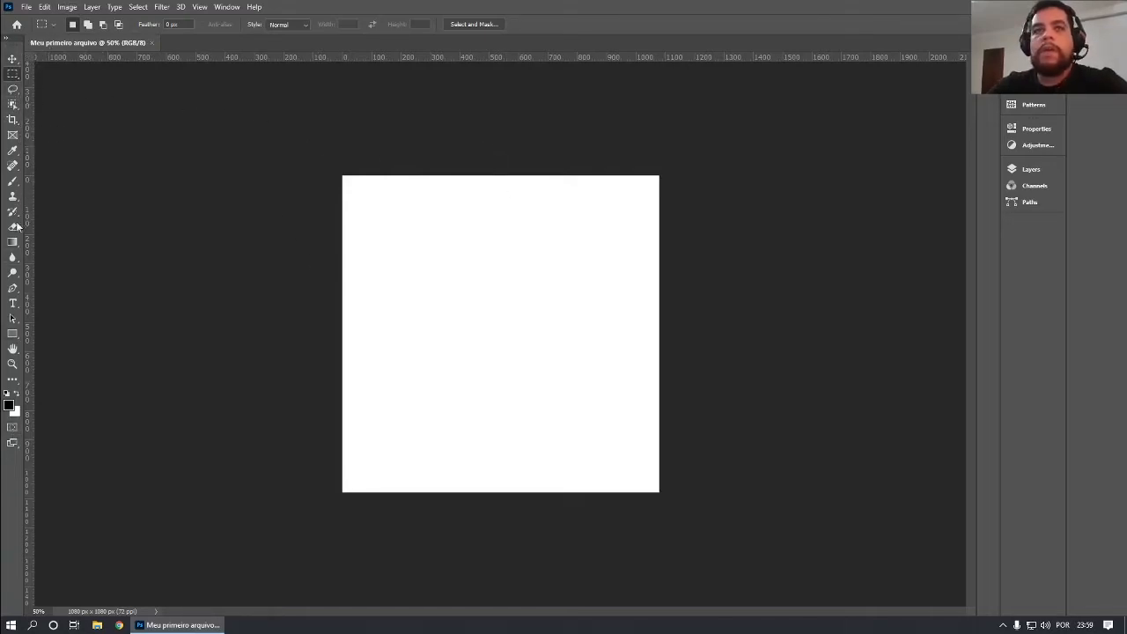
Paint two black wavy strokes diagonally across the canvas with the Brush tool.
{"action": "left_click", "coordinate": [14, 183]}
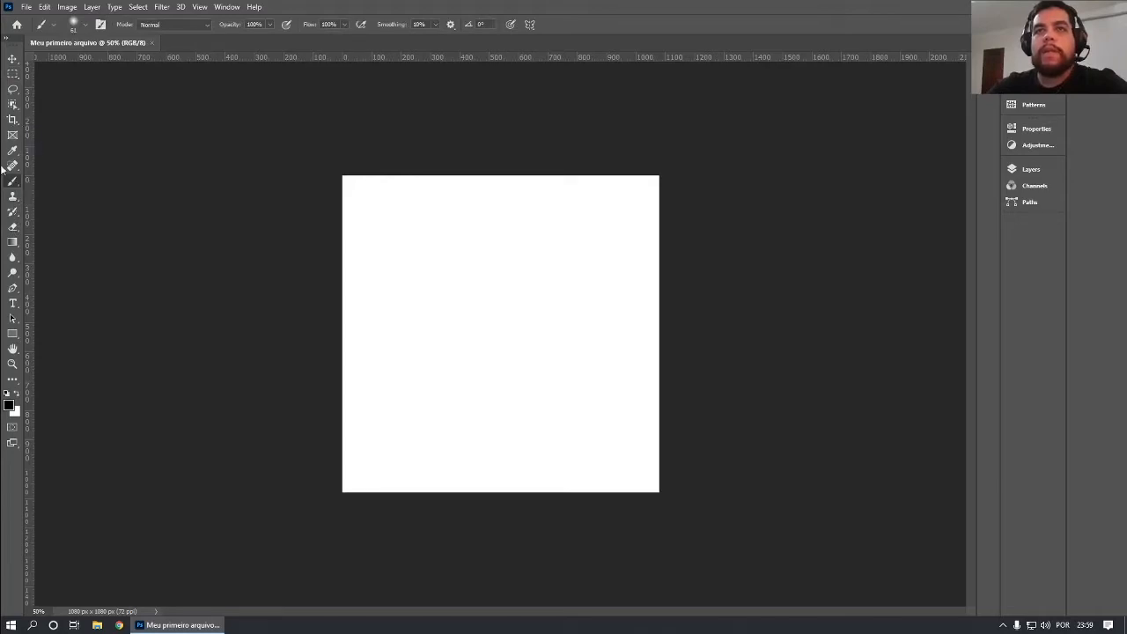
{"action": "mouse_move", "coordinate": [369, 245]}
{"action": "left_mouse_down"}
{"action": "mouse_move", "coordinate": [442, 226]}
{"action": "mouse_move", "coordinate": [404, 322]}
{"action": "mouse_move", "coordinate": [509, 256]}
{"action": "mouse_move", "coordinate": [473, 351]}
{"action": "mouse_move", "coordinate": [596, 346]}
{"action": "mouse_move", "coordinate": [594, 467]}
{"action": "mouse_move", "coordinate": [652, 421]}
{"action": "left_mouse_up"}
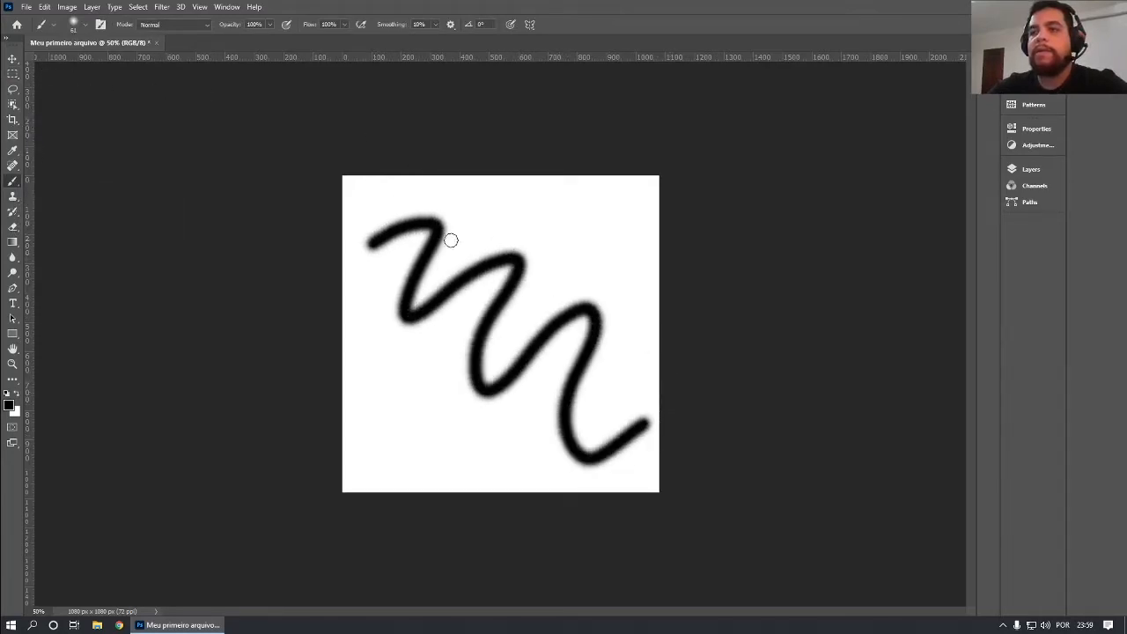
{"action": "mouse_move", "coordinate": [368, 295]}
{"action": "left_mouse_down"}
{"action": "mouse_move", "coordinate": [366, 242]}
{"action": "mouse_move", "coordinate": [439, 211]}
{"action": "mouse_move", "coordinate": [415, 339]}
{"action": "mouse_move", "coordinate": [473, 214]}
{"action": "mouse_move", "coordinate": [445, 326]}
{"action": "mouse_move", "coordinate": [515, 294]}
{"action": "mouse_move", "coordinate": [542, 355]}
{"action": "mouse_move", "coordinate": [571, 391]}
{"action": "left_mouse_up"}
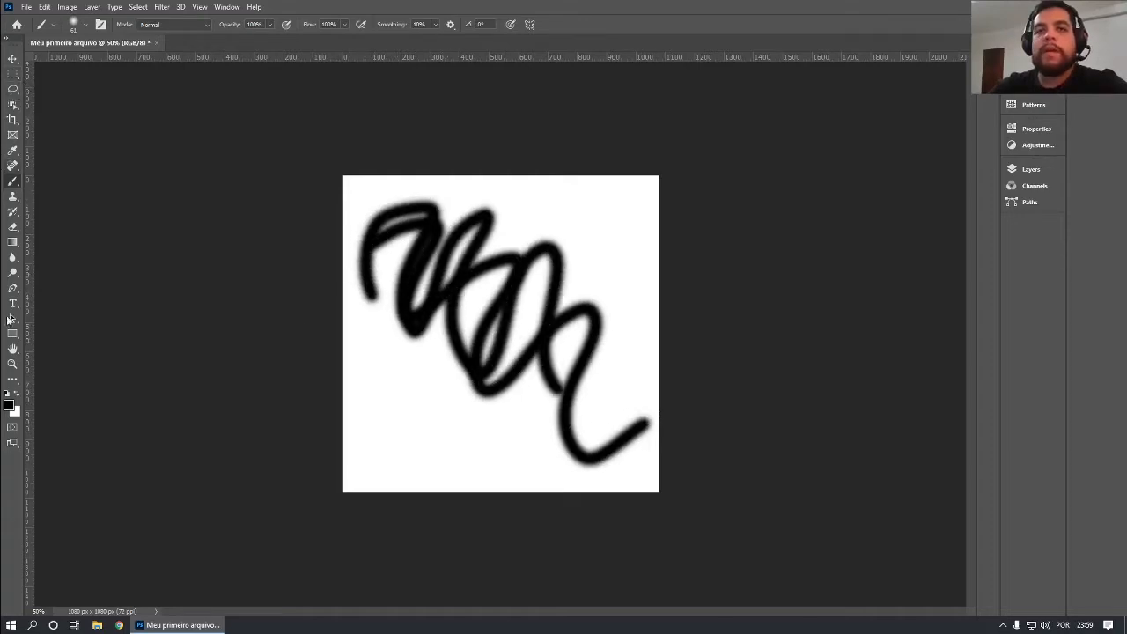
Change the foreground color to red.
{"action": "left_click", "coordinate": [9, 404]}
{"action": "type", "text": "ff0000"}
{"action": "left_click", "coordinate": [660, 139]}
Paint a red zigzag near the canvas's lower edge and two small red loops near its upper edge.
{"action": "left_click", "coordinate": [350, 410]}
{"action": "mouse_move", "coordinate": [410, 388]}
{"action": "left_mouse_down"}
{"action": "mouse_move", "coordinate": [469, 432]}
{"action": "mouse_move", "coordinate": [538, 452]}
{"action": "left_mouse_up"}
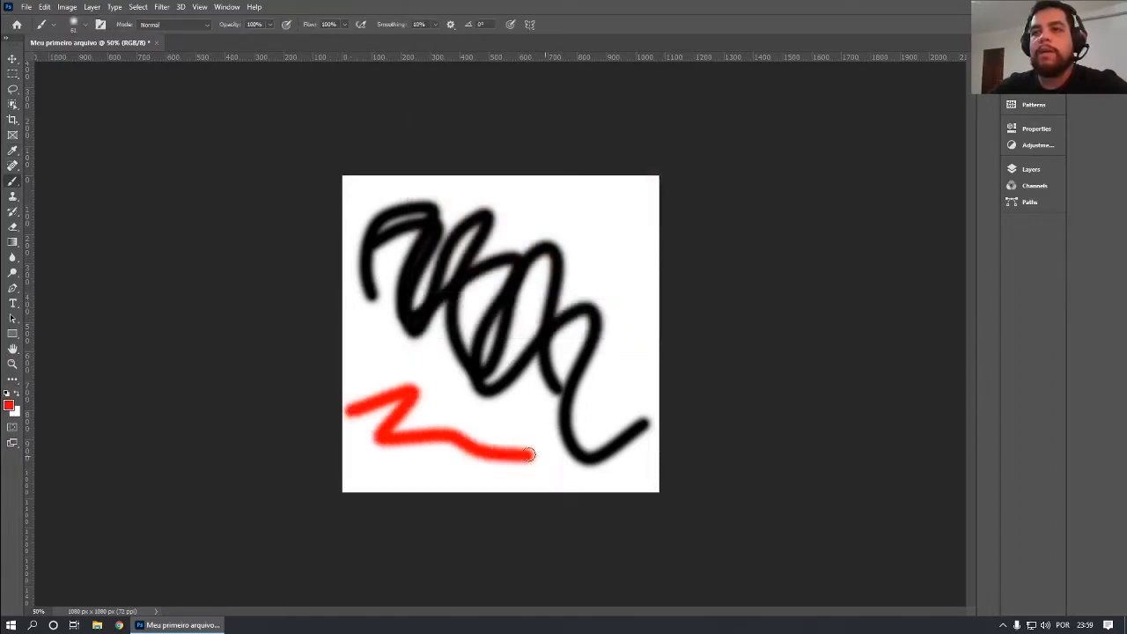
{"action": "left_click_drag", "start_coordinate": [470, 176], "coordinate": [537, 235]}
{"action": "left_click_drag", "start_coordinate": [607, 204], "coordinate": [590, 194]}
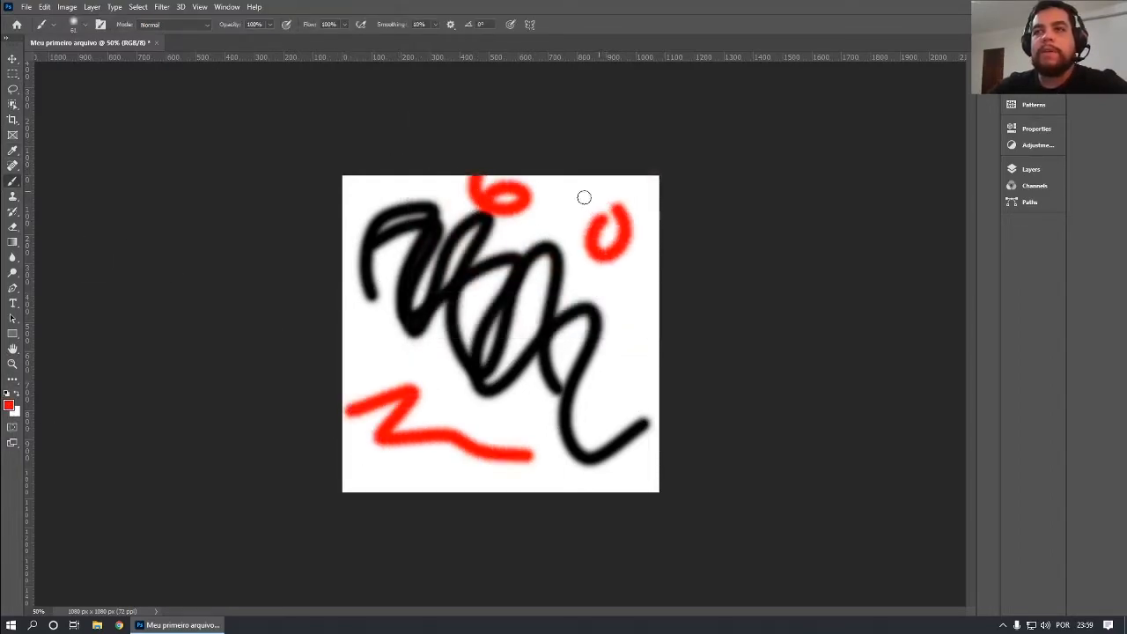
Erase all the black and red brush strokes from the canvas with the Eraser tool.
{"action": "key", "text": "e"}
{"action": "mouse_move", "coordinate": [348, 211]}
{"action": "left_mouse_down"}
{"action": "mouse_move", "coordinate": [352, 272]}
{"action": "mouse_move", "coordinate": [496, 188]}
{"action": "mouse_move", "coordinate": [528, 291]}
{"action": "left_mouse_up"}
{"action": "mouse_move", "coordinate": [614, 294]}
{"action": "left_mouse_down"}
{"action": "mouse_move", "coordinate": [537, 269]}
{"action": "mouse_move", "coordinate": [712, 229]}
{"action": "mouse_move", "coordinate": [515, 491]}
{"action": "mouse_move", "coordinate": [378, 383]}
{"action": "mouse_move", "coordinate": [642, 179]}
{"action": "mouse_move", "coordinate": [474, 377]}
{"action": "left_mouse_up"}
{"action": "mouse_move", "coordinate": [314, 385]}
{"action": "left_mouse_down"}
{"action": "mouse_move", "coordinate": [606, 450]}
{"action": "mouse_move", "coordinate": [503, 460]}
{"action": "mouse_move", "coordinate": [434, 424]}
{"action": "left_mouse_up"}
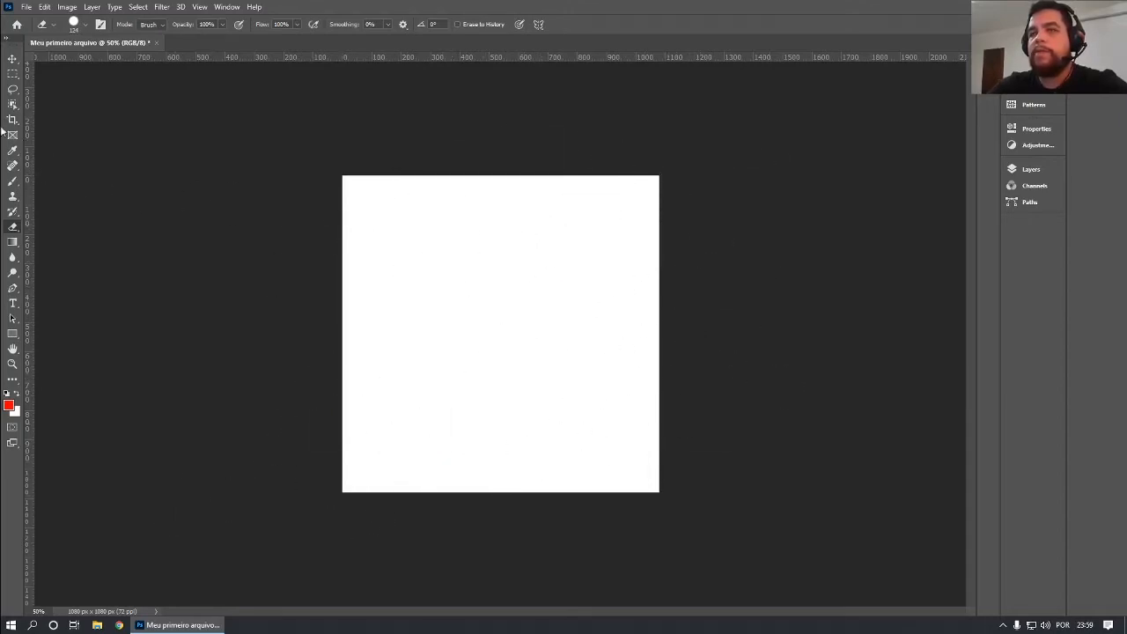
Activate the Move tool, and expand the collapsed panels to show Color, Properties and Layers in full.
{"action": "key", "text": "v"}
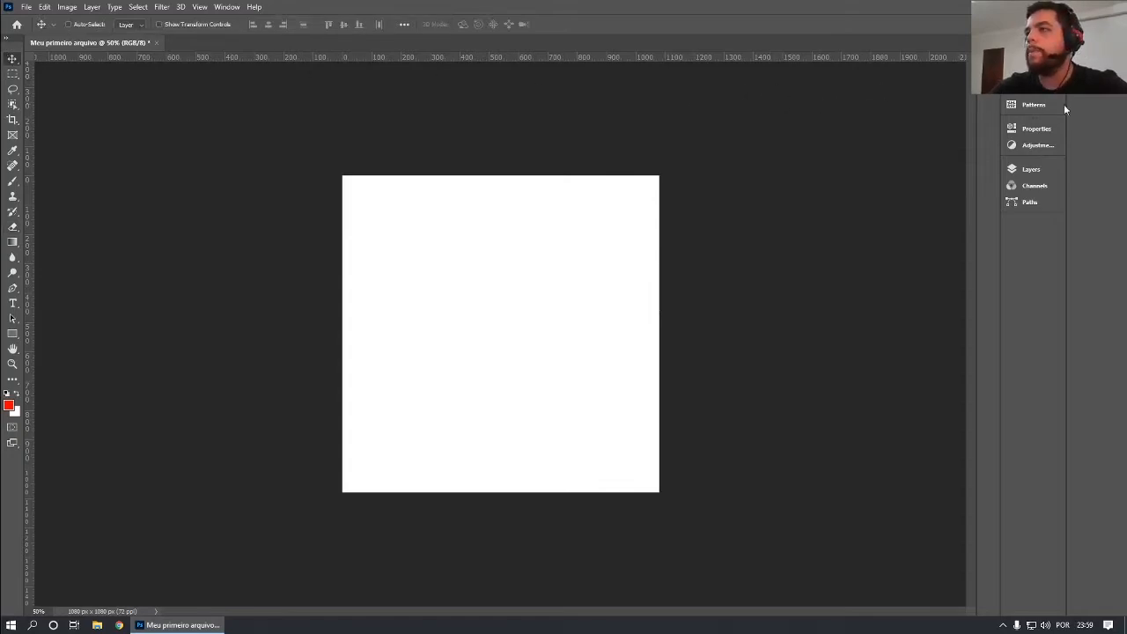
{"action": "left_click", "coordinate": [1029, 170]}
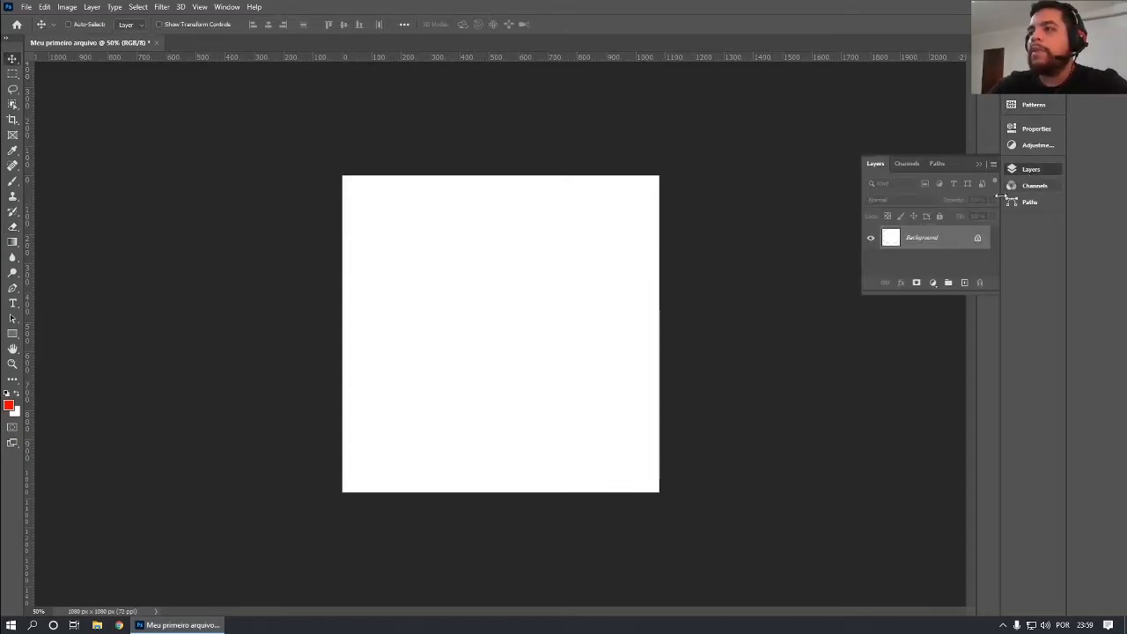
{"action": "left_click", "coordinate": [1059, 38]}
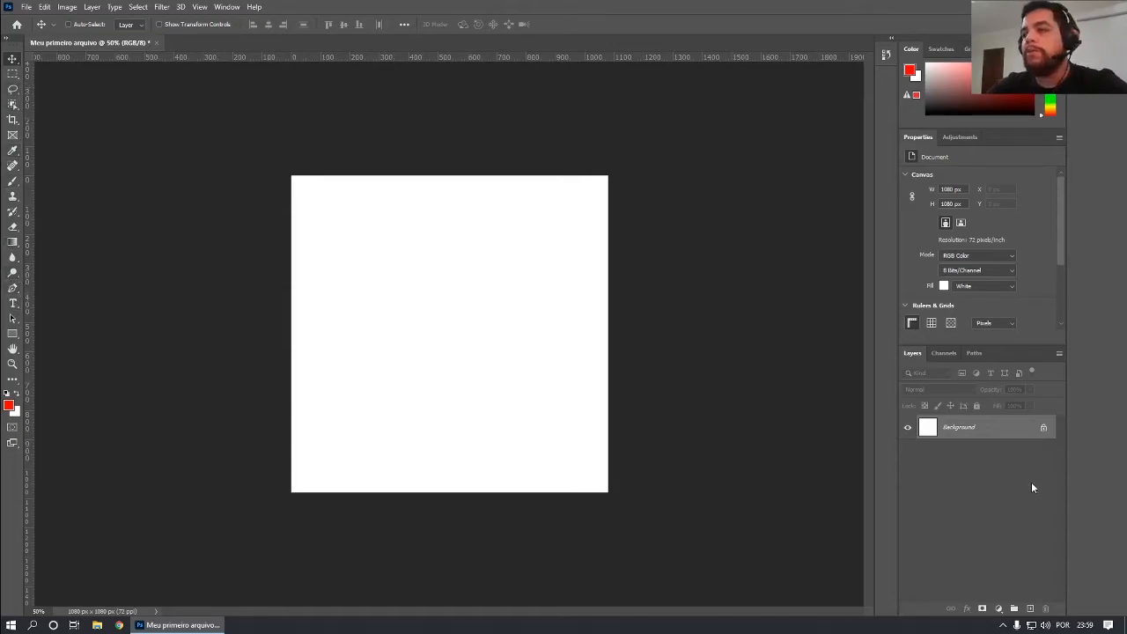
Add the text "Aula de Photoshop" at 60 pt in the upper half of the canvas.
{"action": "left_click", "coordinate": [13, 303]}
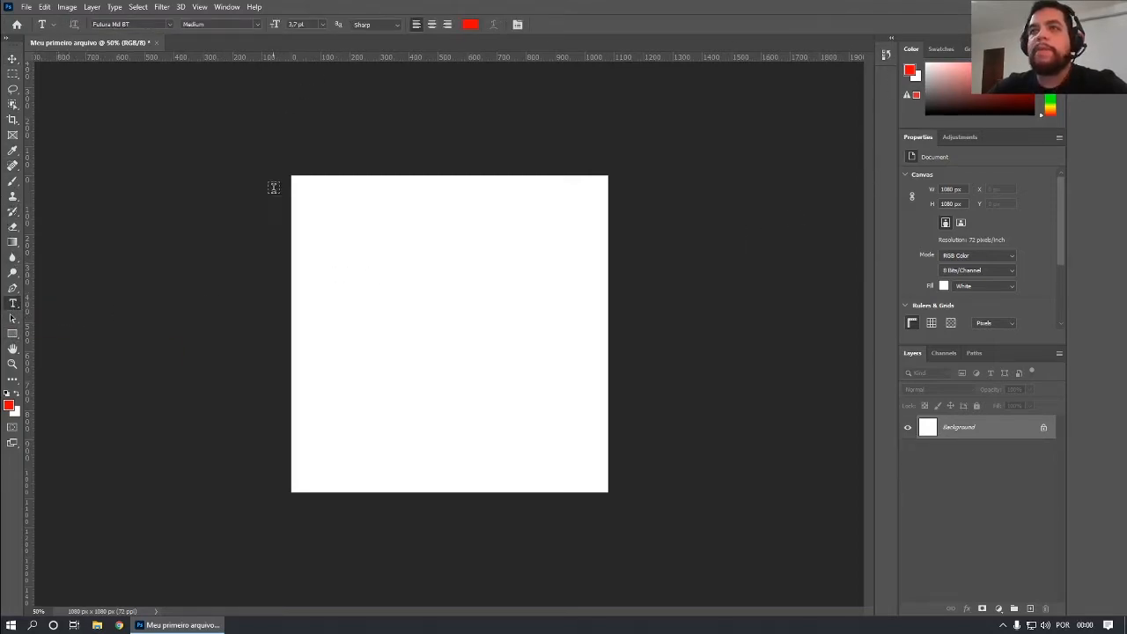
{"action": "left_click", "coordinate": [322, 25]}
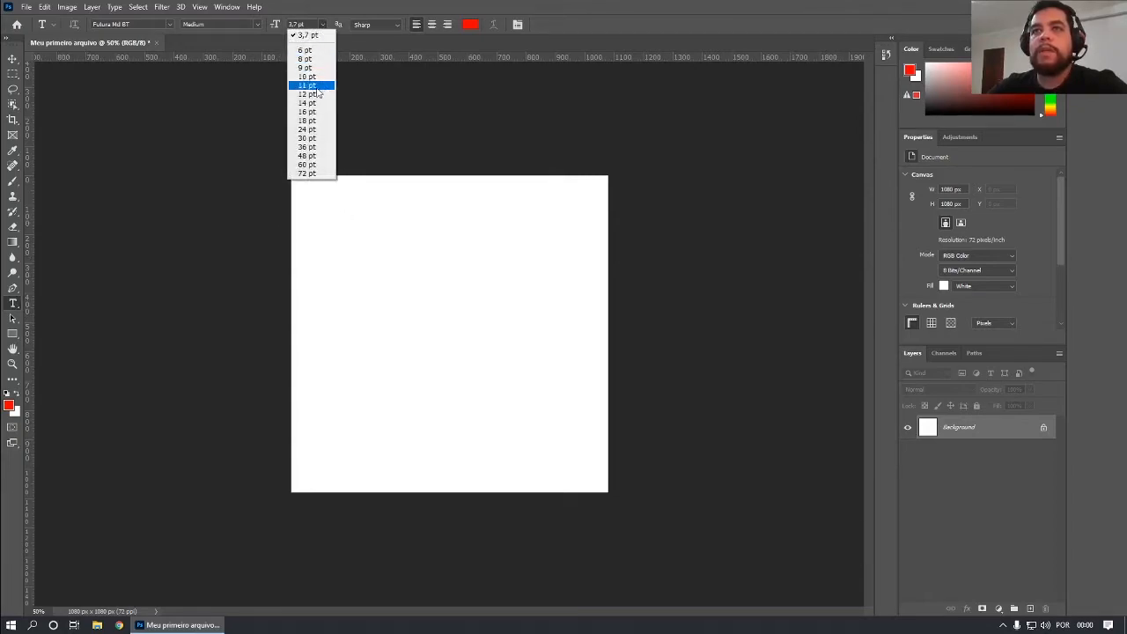
{"action": "left_click", "coordinate": [316, 167]}
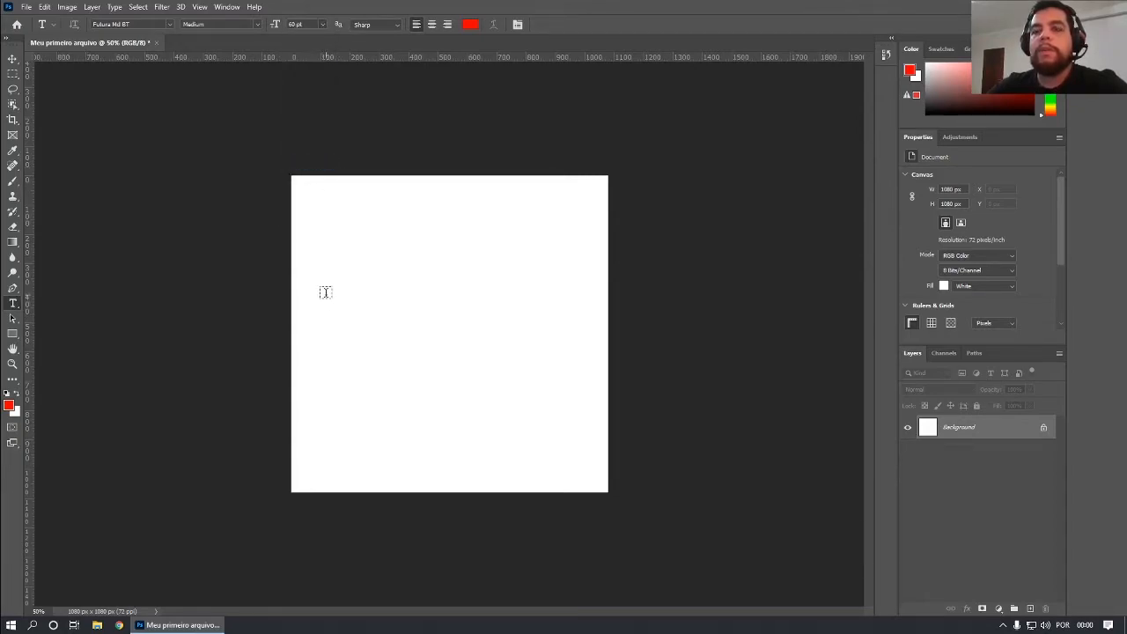
{"action": "left_click", "coordinate": [324, 292]}
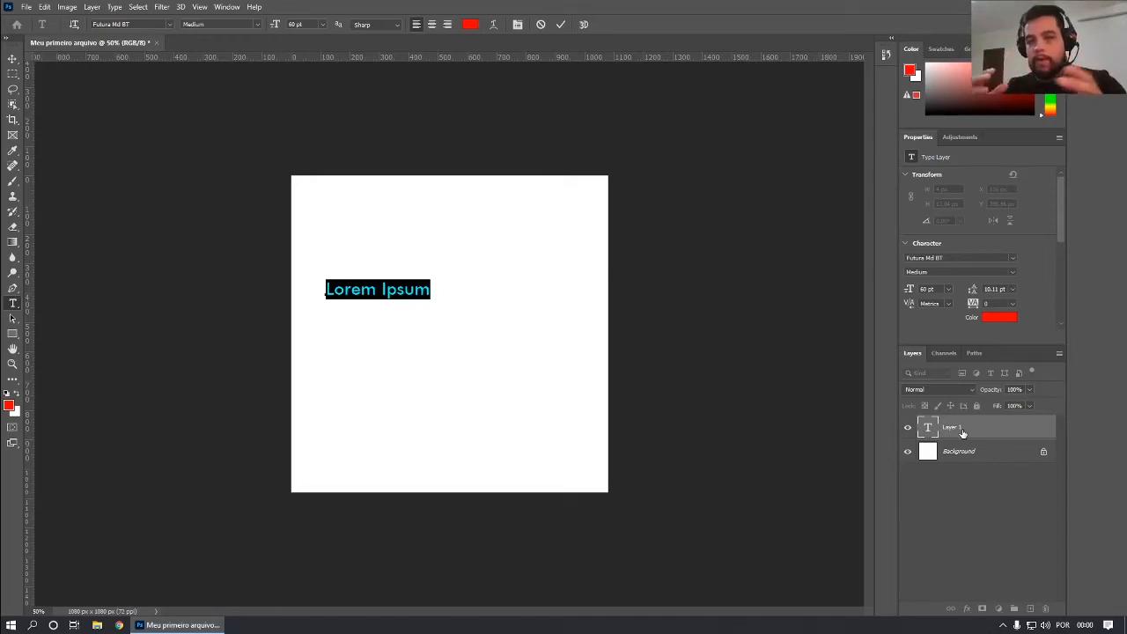
{"action": "type", "text": "Aula de Photoshp"}
{"action": "key", "text": "BackSpace"}
{"action": "type", "text": "op"}
{"action": "key", "text": "ctrl+Return"}
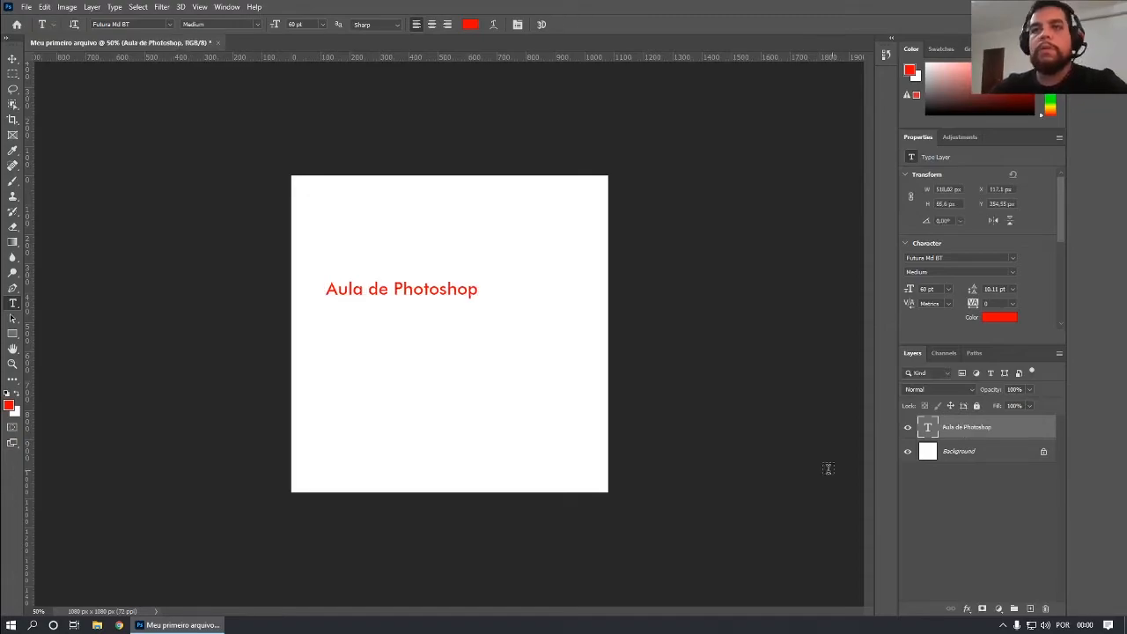
Enlarge the "Aula de Photoshop" text to about 172% with Free Transform.
{"action": "left_click", "coordinate": [12, 58]}
{"action": "key", "text": "ctrl+t"}
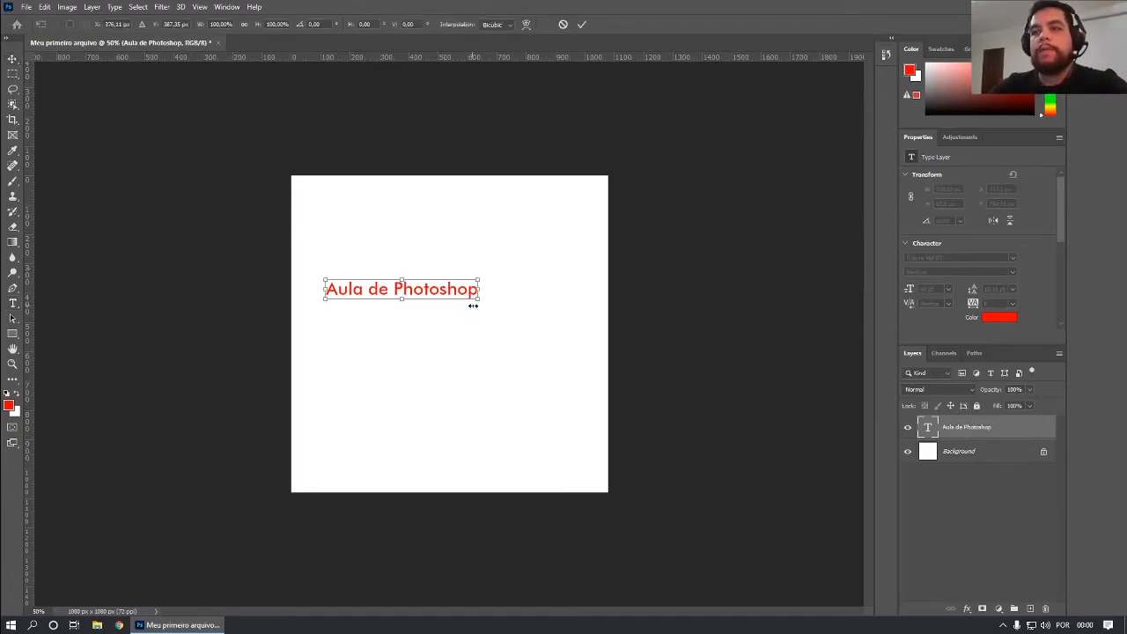
{"action": "left_click_drag", "start_coordinate": [480, 305], "coordinate": [588, 315]}
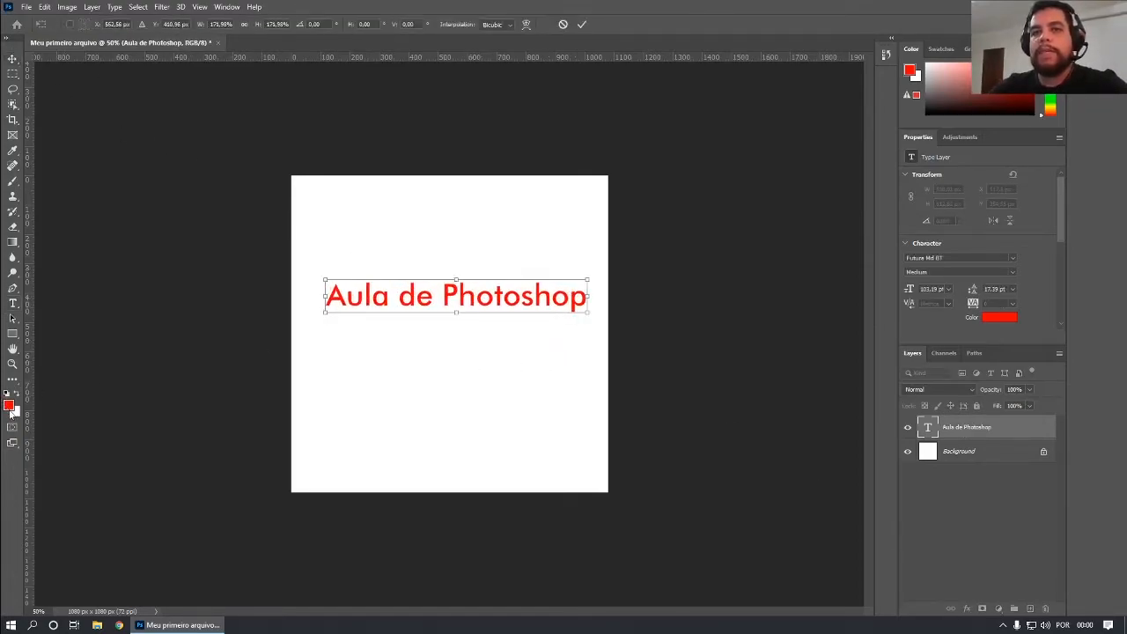
{"action": "key", "text": "Return"}
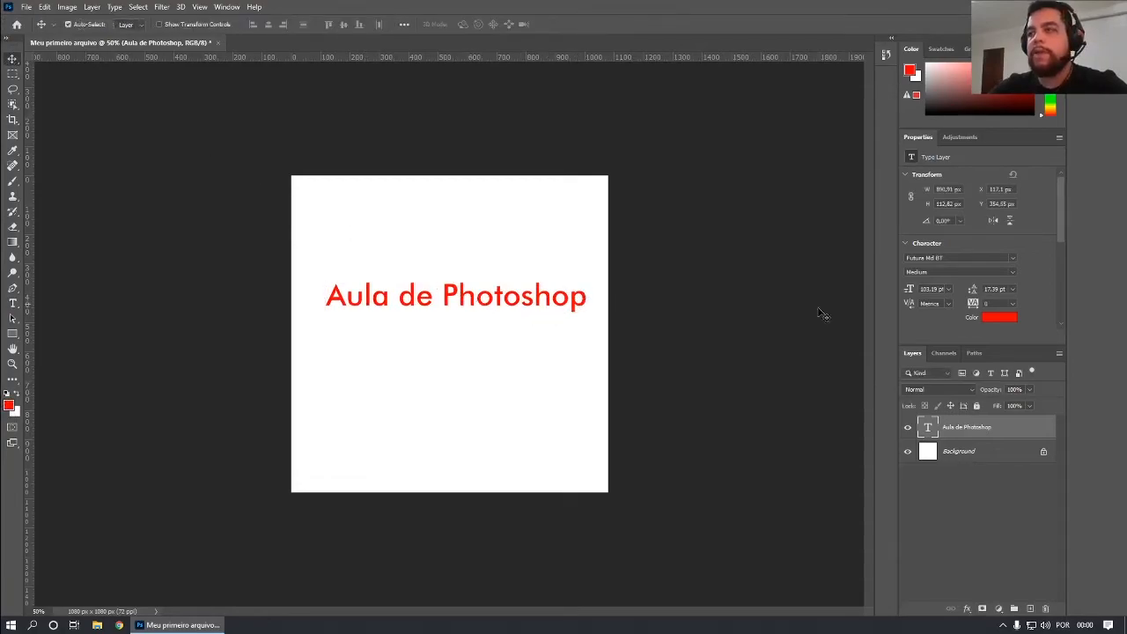
Set the text color to black, hex 000000.
{"action": "left_click", "coordinate": [1000, 317]}
{"action": "type", "text": "000000"}
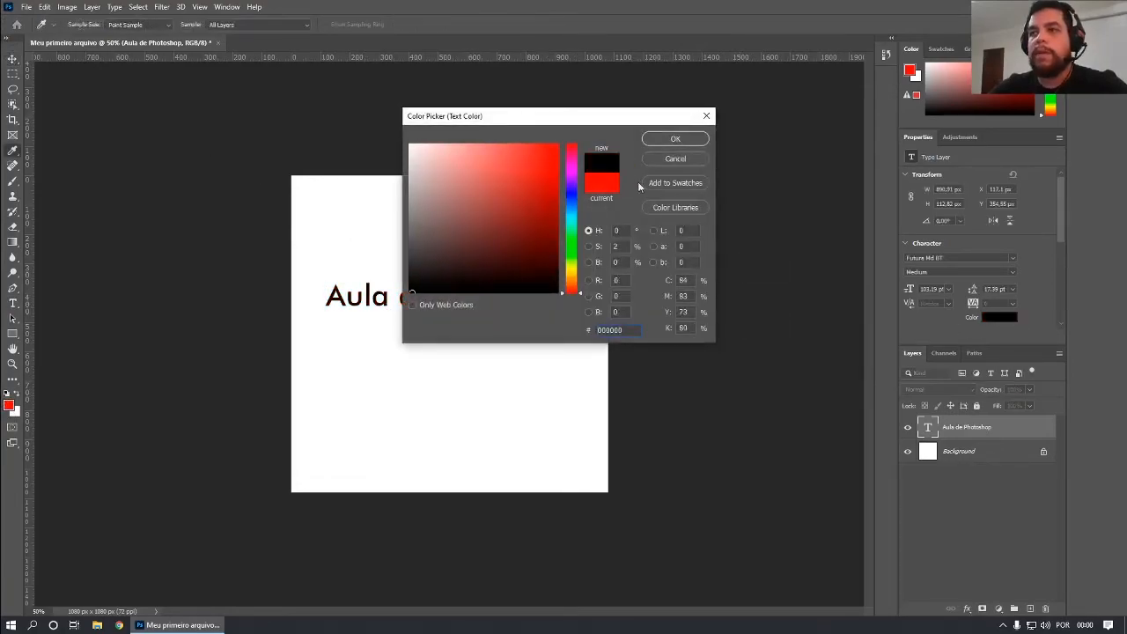
{"action": "left_click", "coordinate": [675, 139]}
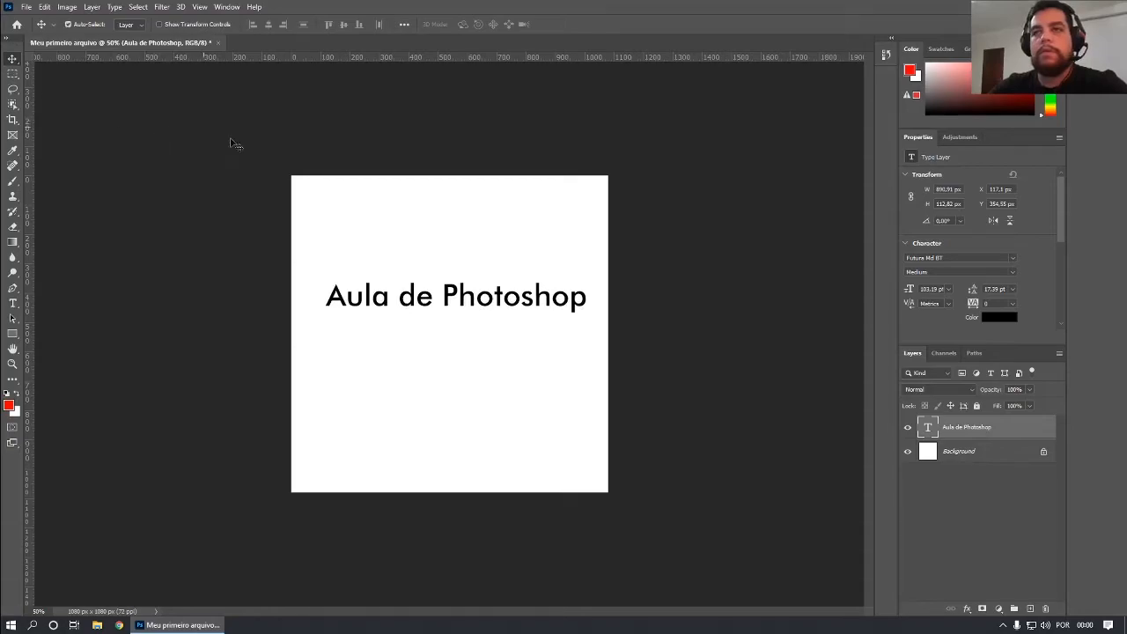
Align the text's left and upper placement to the whole canvas, centering it horizontally, and position it slightly above the canvas's middle.
{"action": "key", "text": "ctrl+a"}
{"action": "left_click", "coordinate": [268, 23]}
{"action": "left_click", "coordinate": [343, 23]}
{"action": "key", "text": "ctrl+d"}
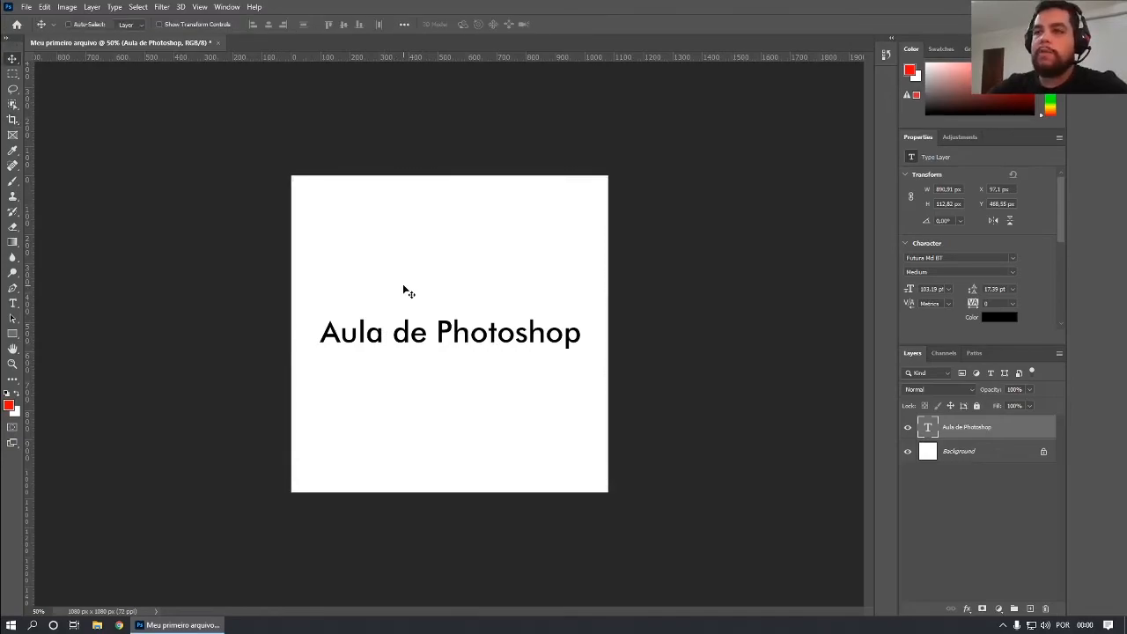
{"action": "key", "text": "shift+Up"}
{"action": "left_click_drag", "start_coordinate": [510, 326], "coordinate": [512, 317]}
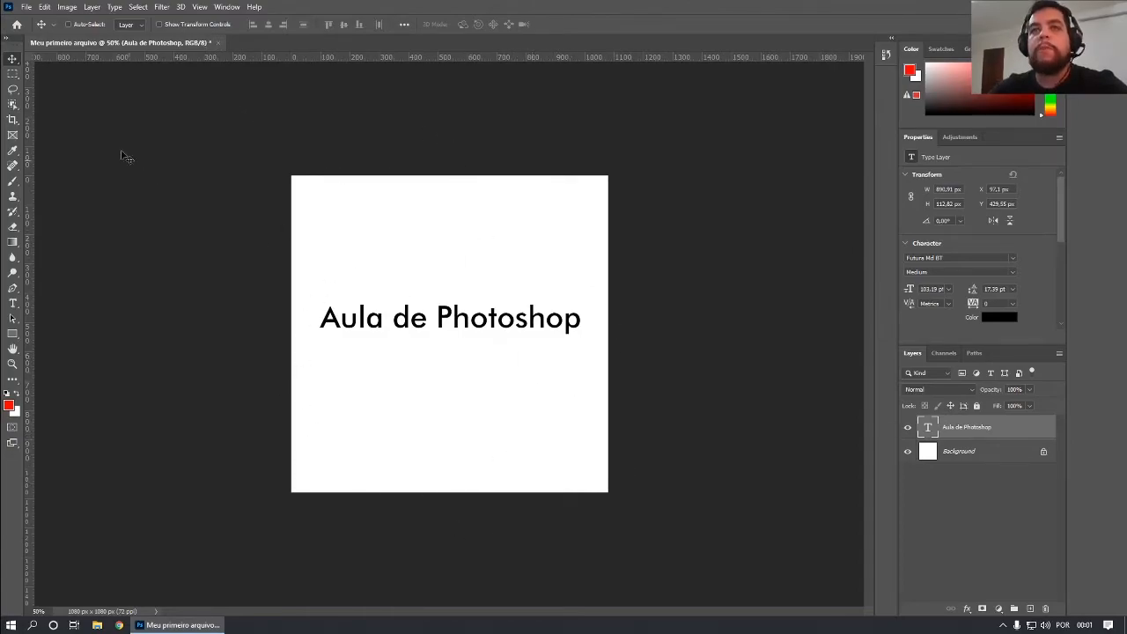
Save the document as "Meu primeiro arquivo.psd" in the Aula de PS folder with Maximize Compatibility enabled.
{"action": "left_click", "coordinate": [27, 8]}
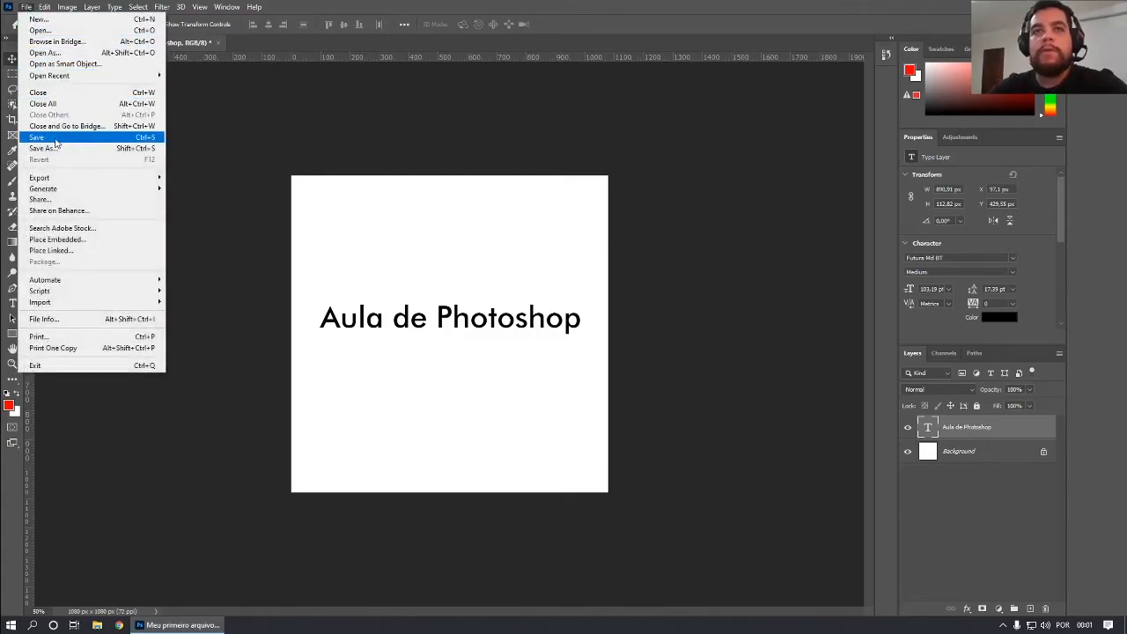
{"action": "left_click", "coordinate": [255, 141]}
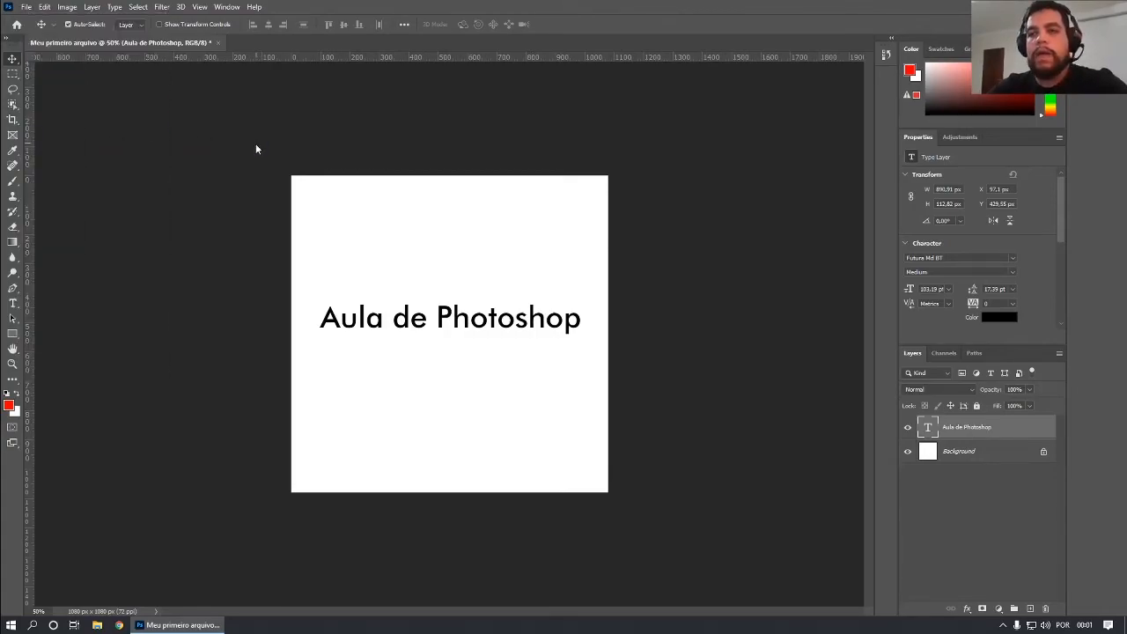
{"action": "left_click_drag", "start_coordinate": [175, 15], "coordinate": [418, 111]}
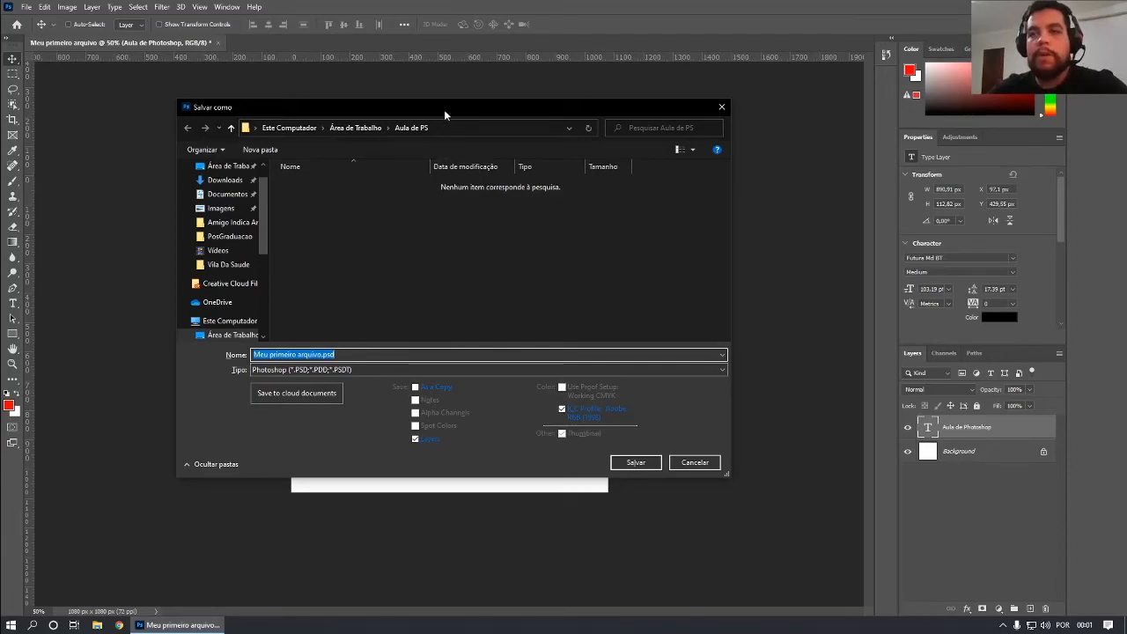
{"action": "left_click_drag", "start_coordinate": [444, 119], "coordinate": [446, 126]}
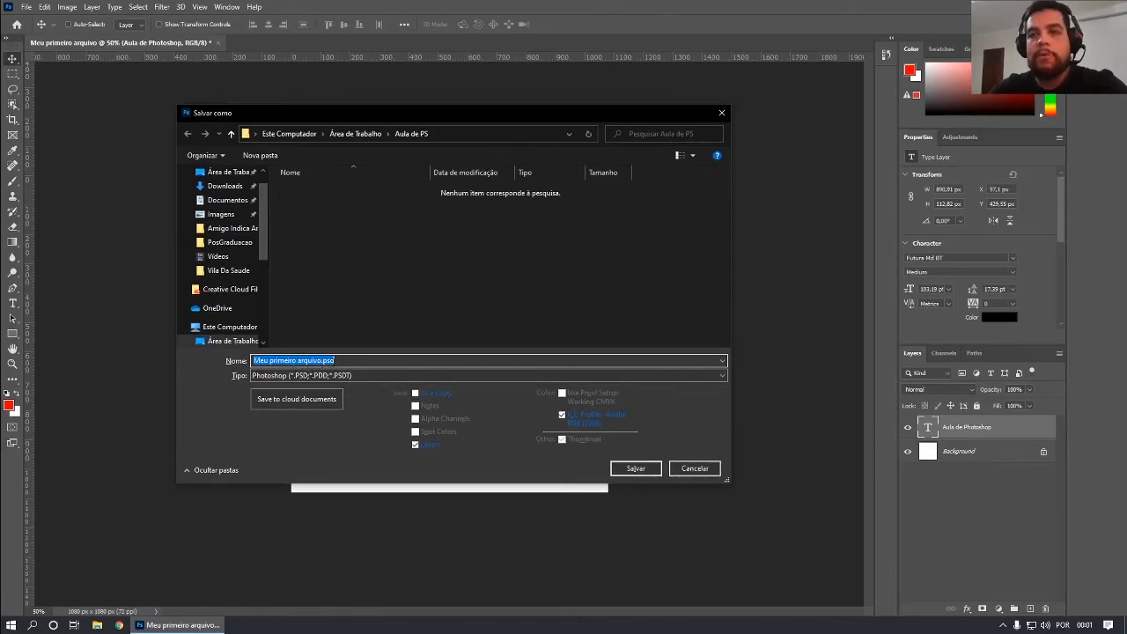
{"action": "left_click", "coordinate": [323, 361]}
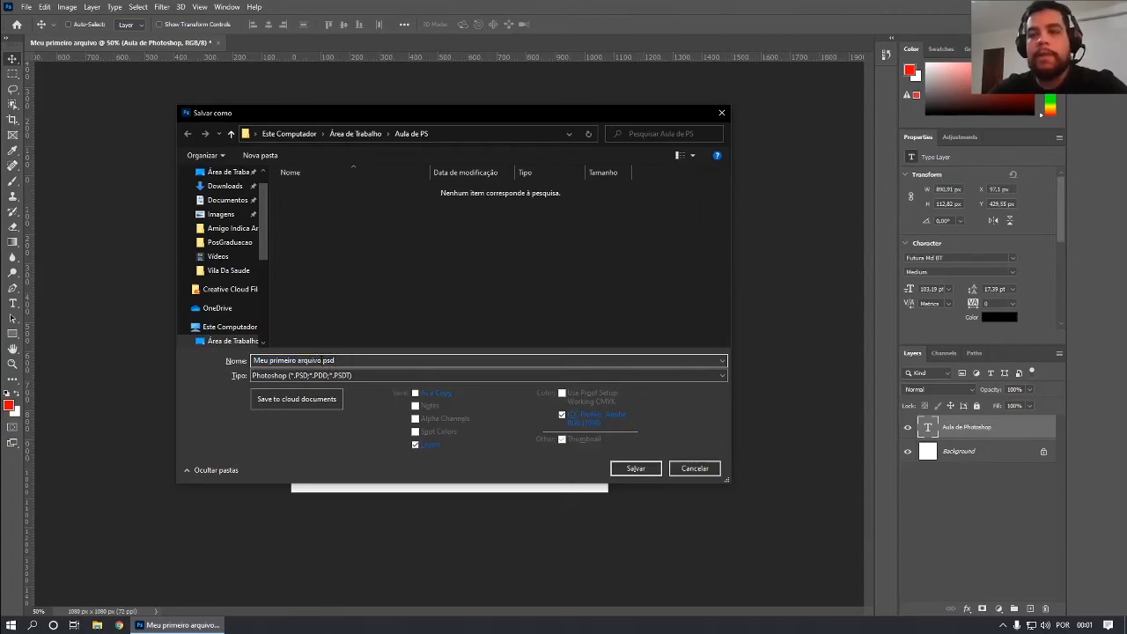
{"action": "left_click_drag", "start_coordinate": [323, 360], "coordinate": [272, 360]}
{"action": "left_click", "coordinate": [281, 361]}
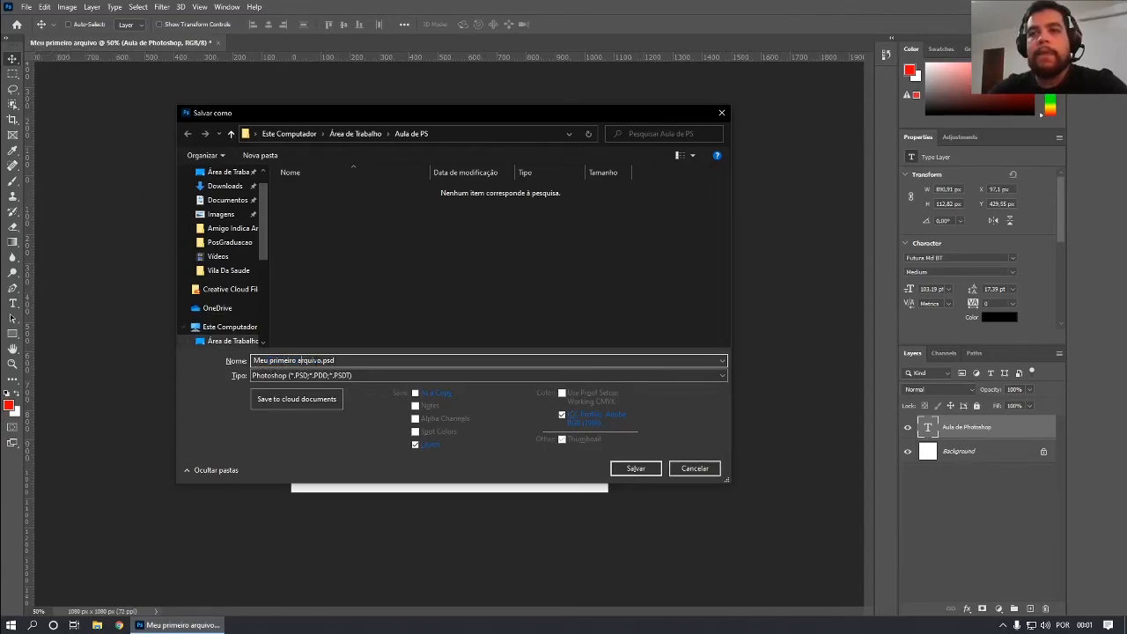
{"action": "left_click_drag", "start_coordinate": [319, 360], "coordinate": [254, 360]}
{"action": "left_click", "coordinate": [322, 363]}
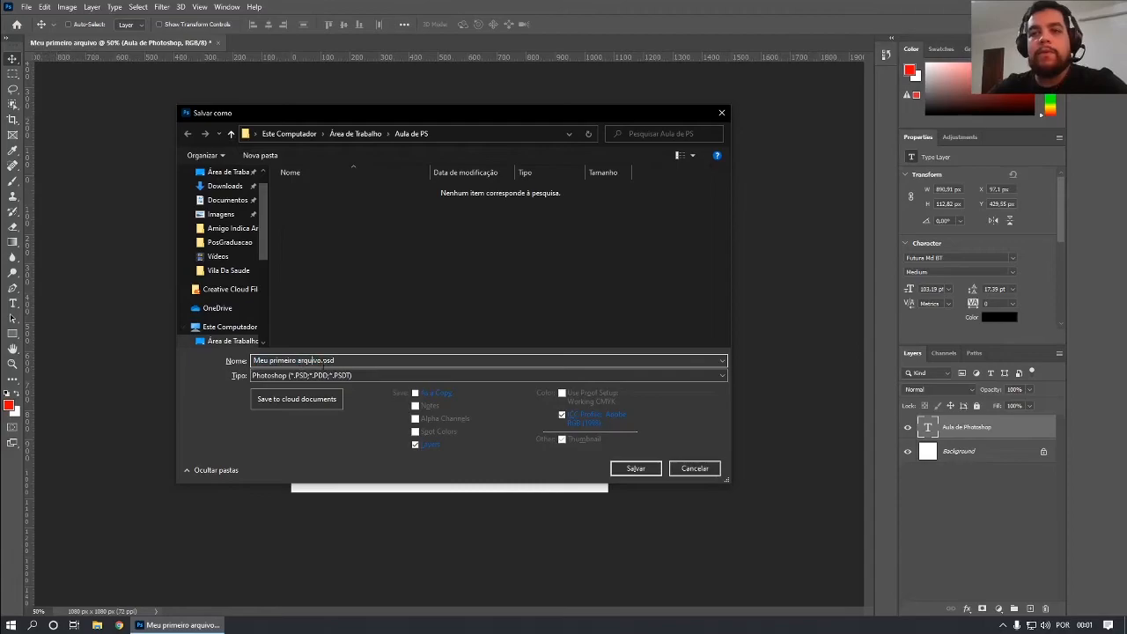
{"action": "left_click", "coordinate": [630, 471]}
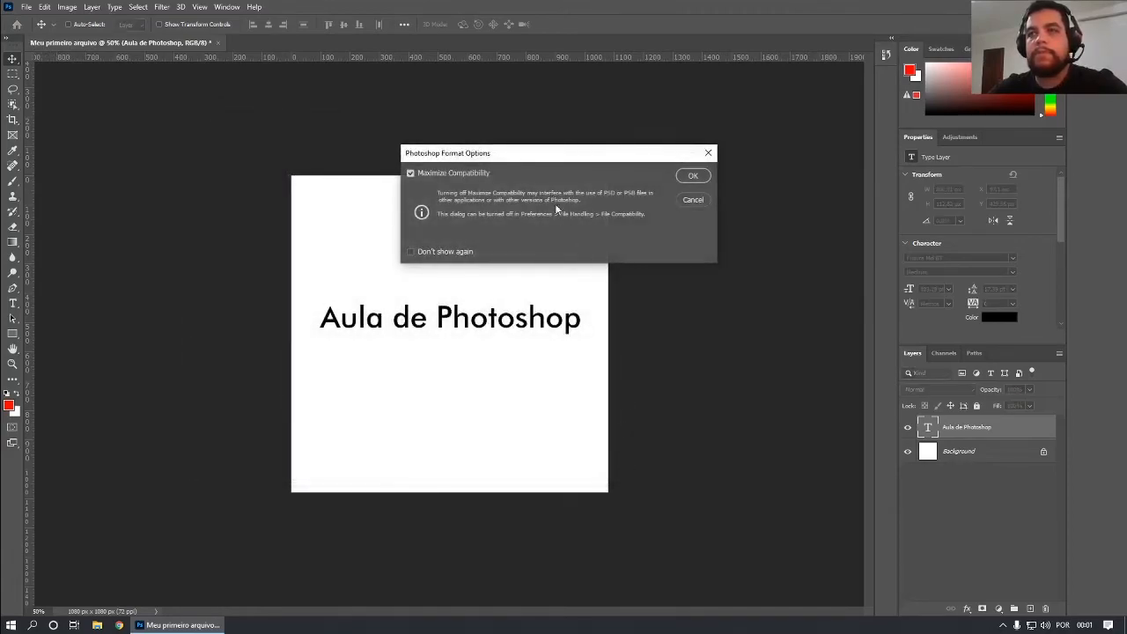
{"action": "left_click", "coordinate": [693, 176]}
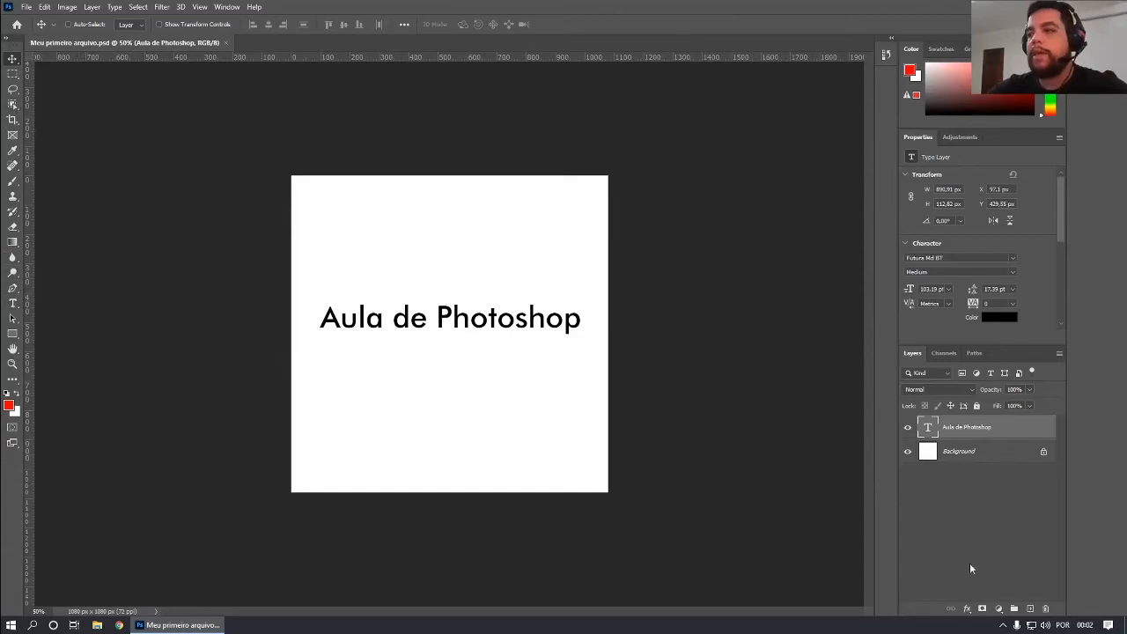
Create a new layer above the text layer and name it "Rabisco".
{"action": "left_click", "coordinate": [1030, 608]}
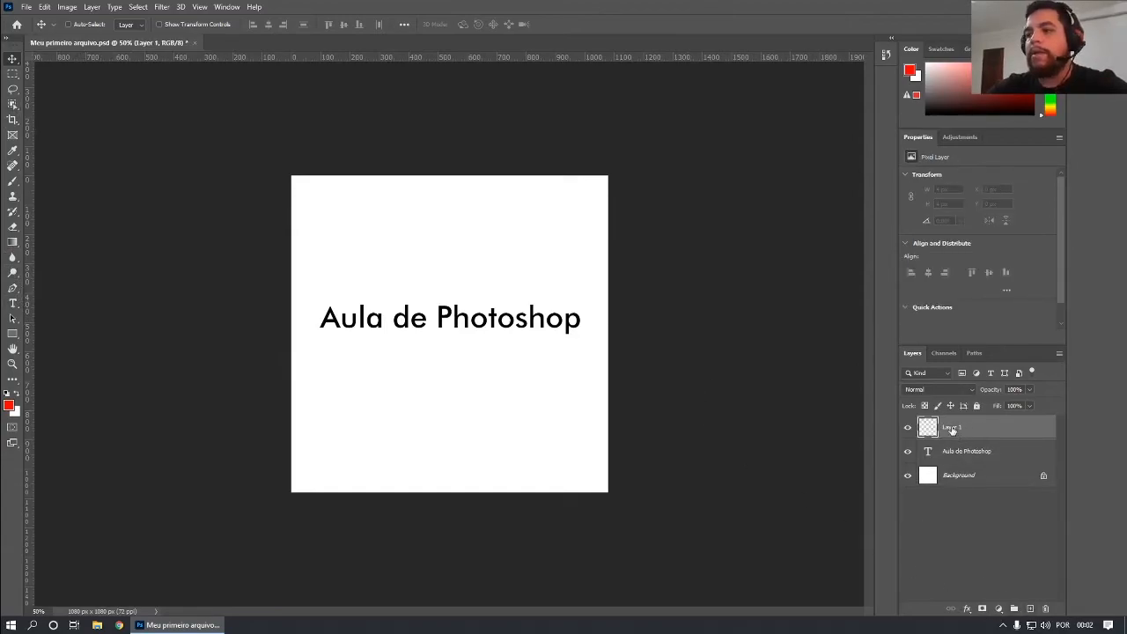
{"action": "double_click", "coordinate": [952, 428]}
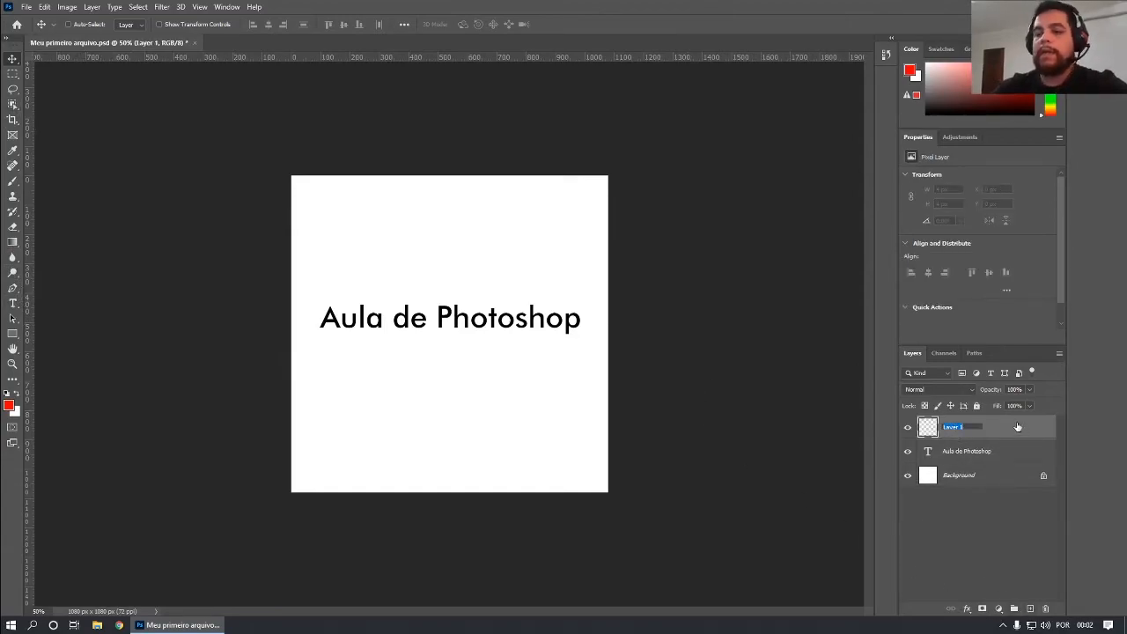
{"action": "type", "text": "Rabisc"}
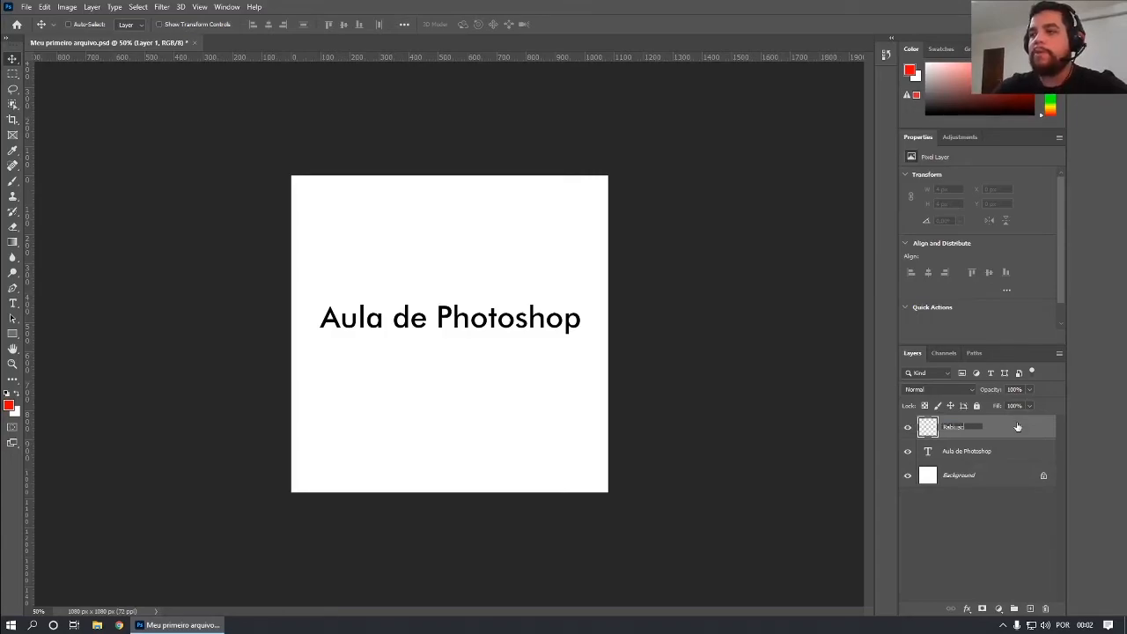
{"action": "type", "text": "o"}
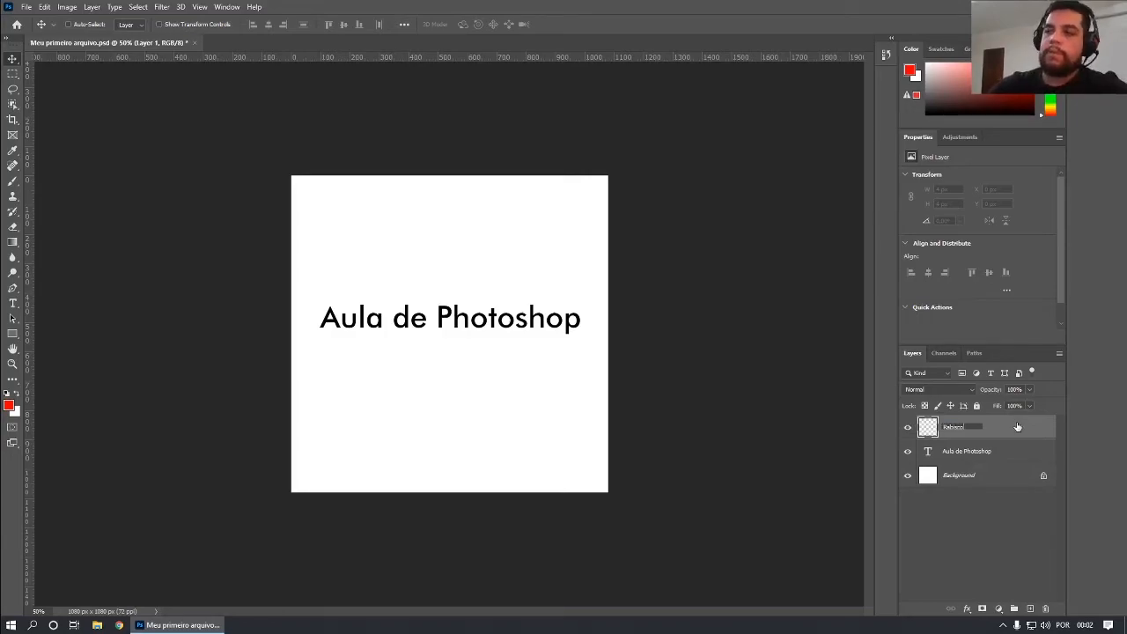
{"action": "left_click", "coordinate": [975, 511]}
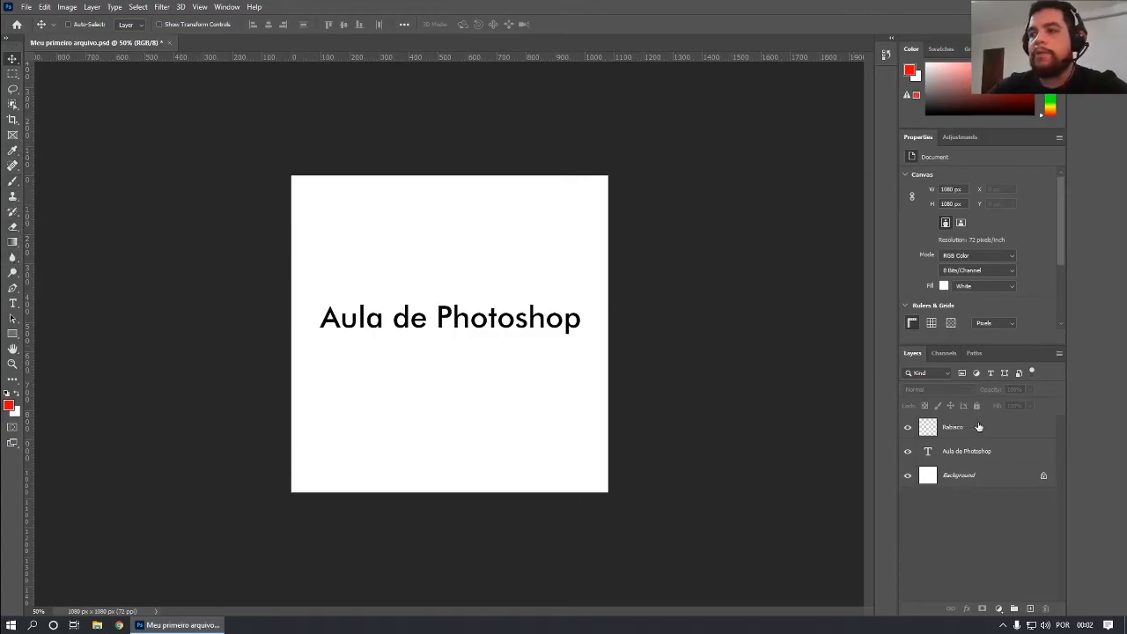
Paint a red squiggle above the text on the Rabisco layer with the Brush tool.
{"action": "left_click", "coordinate": [13, 181]}
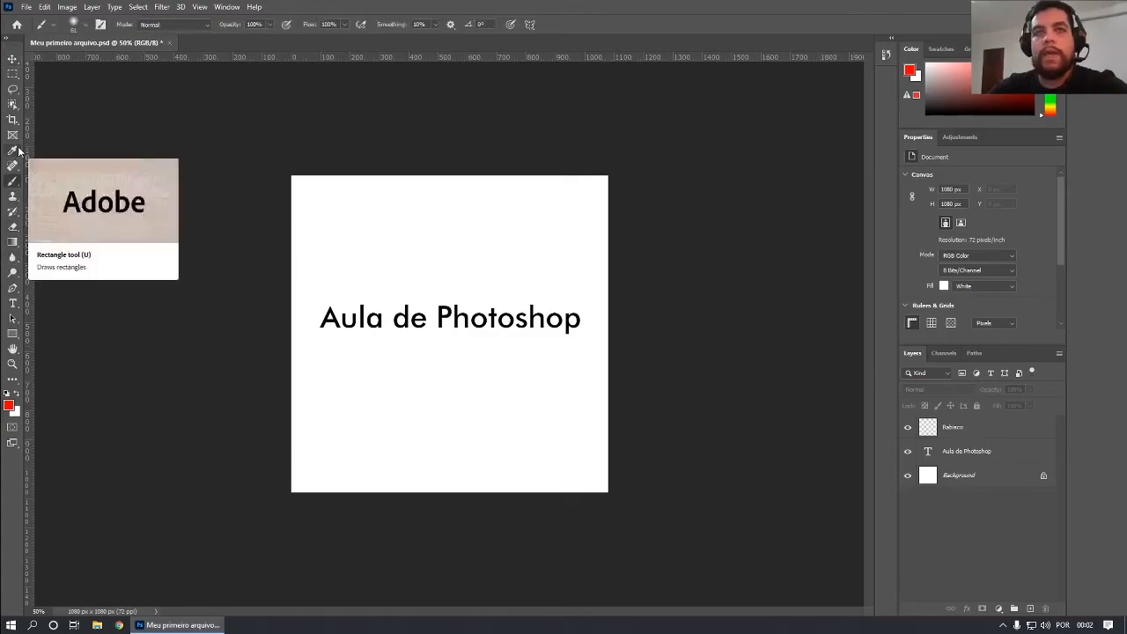
{"action": "right_click", "coordinate": [12, 181]}
{"action": "left_click", "coordinate": [47, 181]}
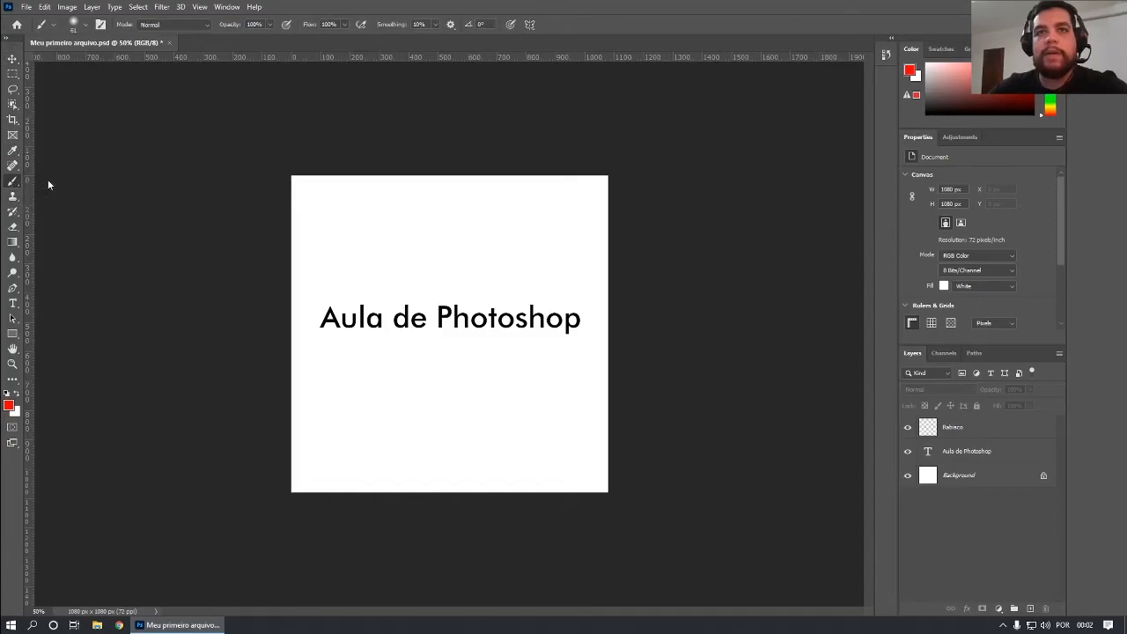
{"action": "right_click", "coordinate": [12, 181]}
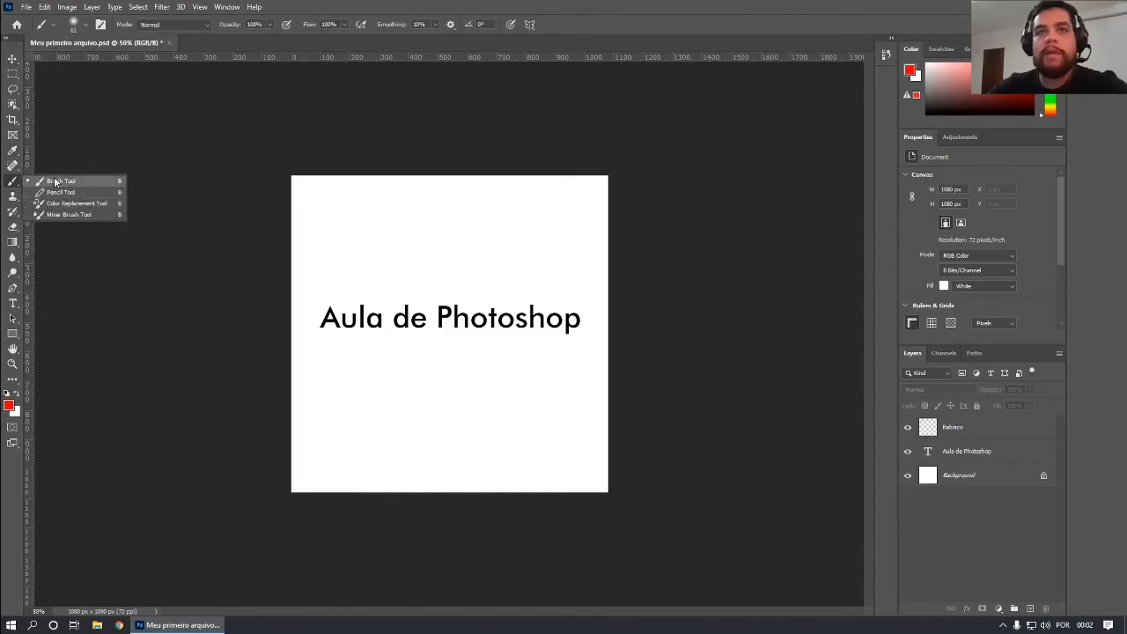
{"action": "left_click", "coordinate": [56, 181]}
{"action": "left_click", "coordinate": [945, 427]}
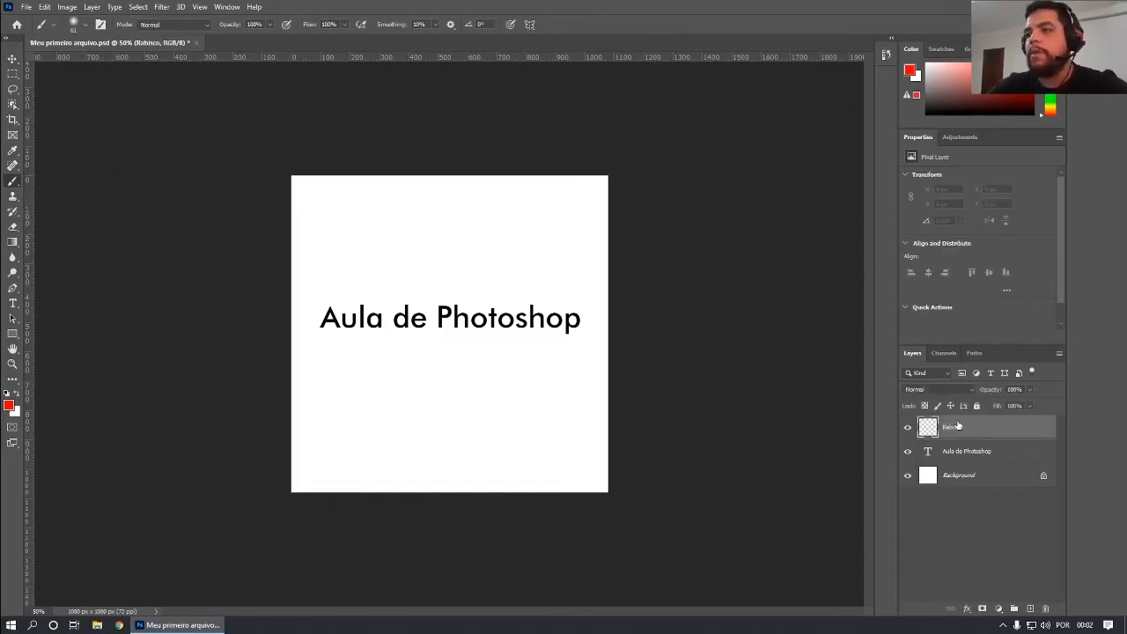
{"action": "mouse_move", "coordinate": [361, 243]}
{"action": "left_mouse_down"}
{"action": "mouse_move", "coordinate": [402, 223]}
{"action": "mouse_move", "coordinate": [501, 257]}
{"action": "left_mouse_up"}
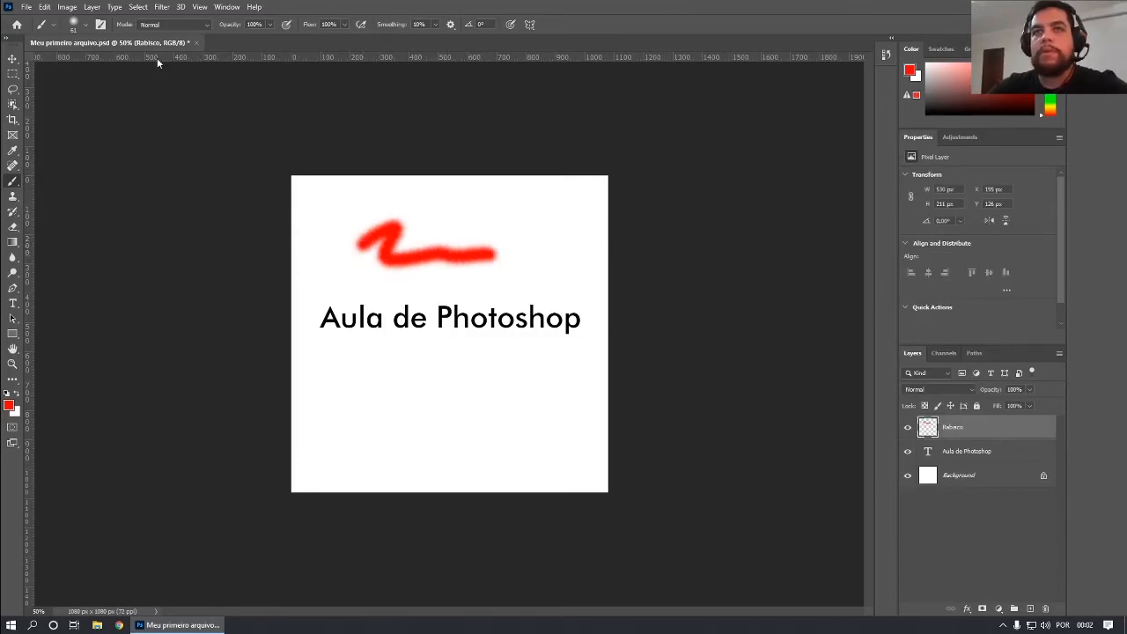
Rename the "Aula de Photoshop" text layer as "Texto 1".
{"action": "left_click", "coordinate": [958, 454]}
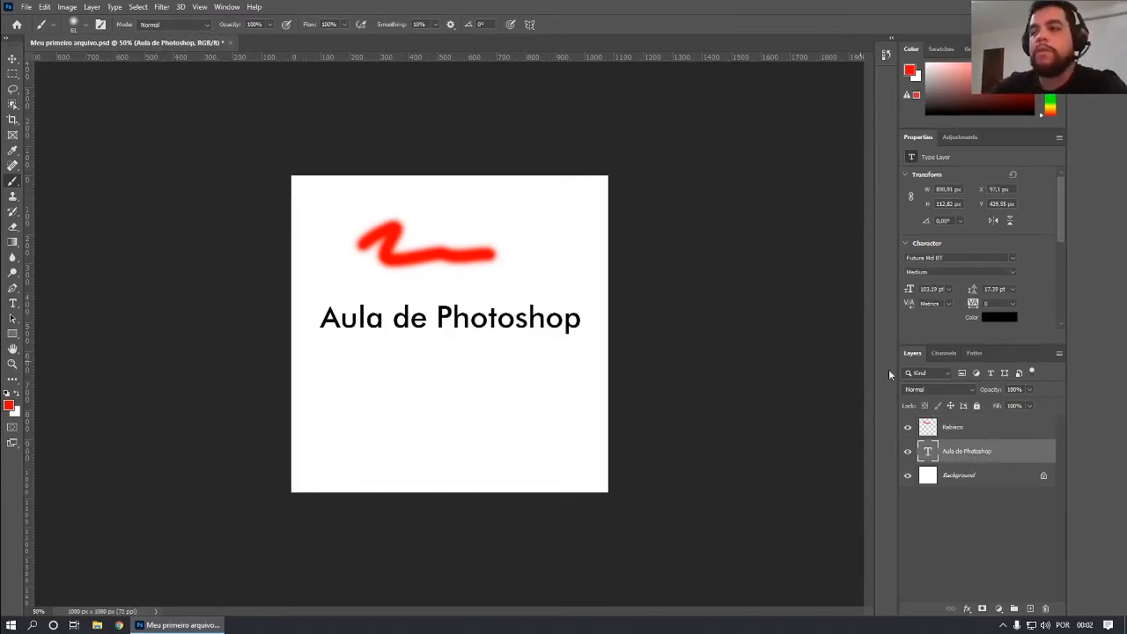
{"action": "double_click", "coordinate": [952, 454]}
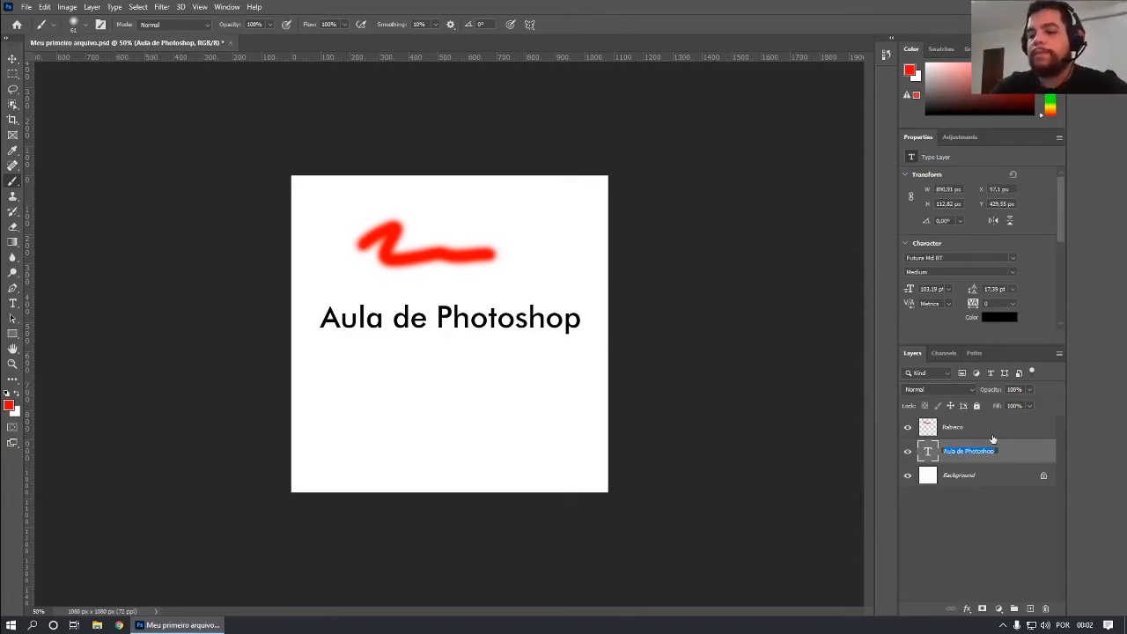
{"action": "type", "text": "Texto 1"}
{"action": "key", "text": "Return"}
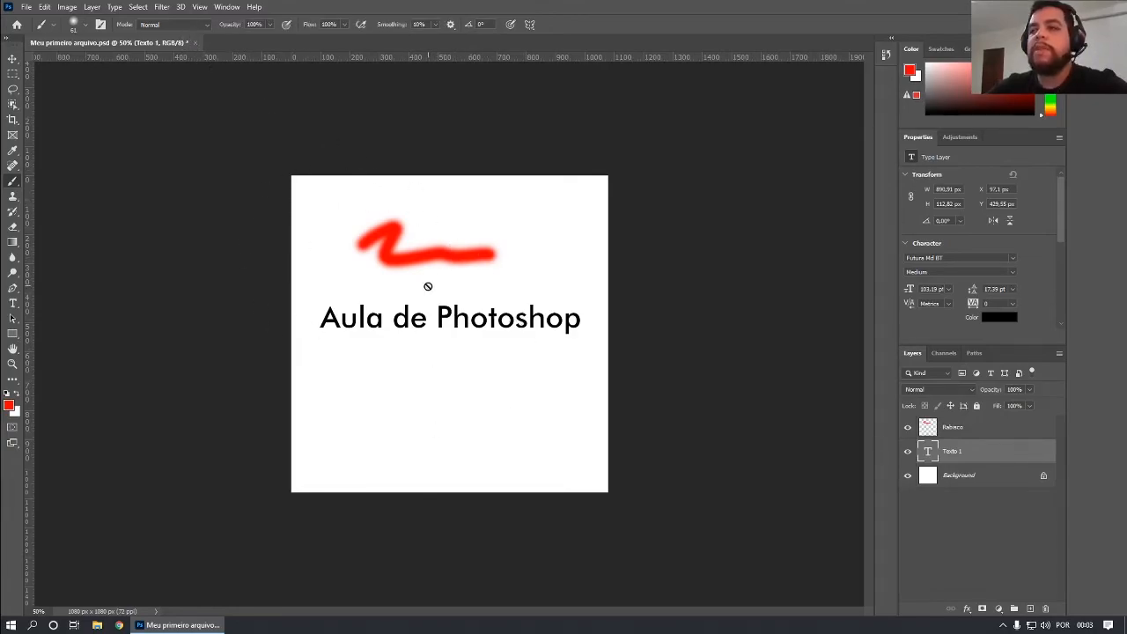
Delete the Rabisco layer.
{"action": "left_click", "coordinate": [953, 427]}
{"action": "key", "text": "Delete"}
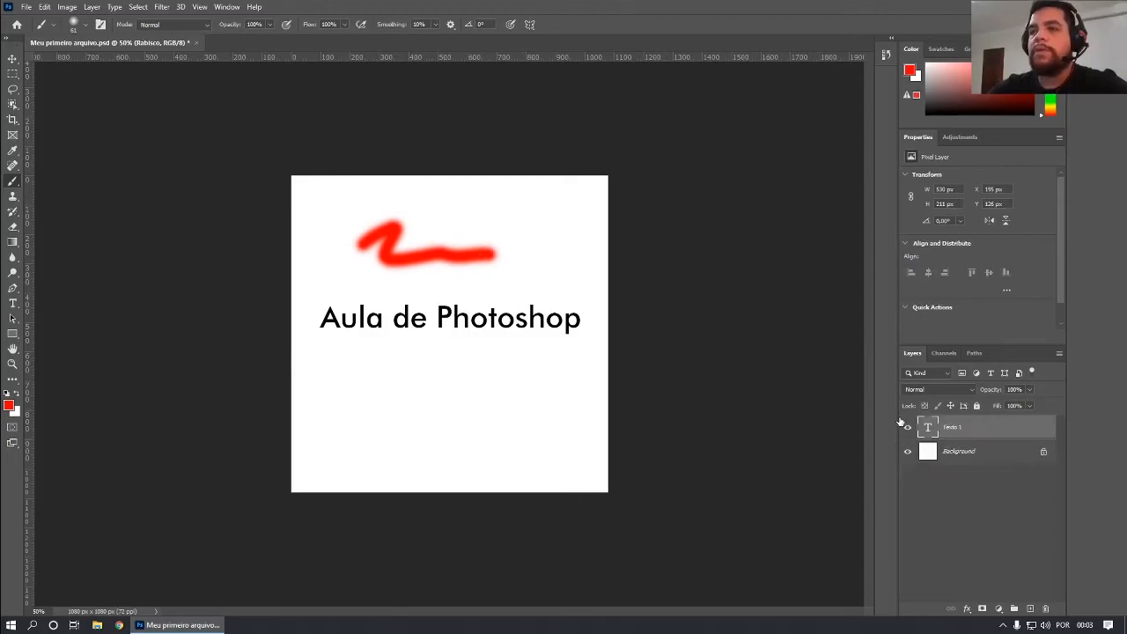
Switch to the Move tool and save the document.
{"action": "left_click", "coordinate": [12, 58]}
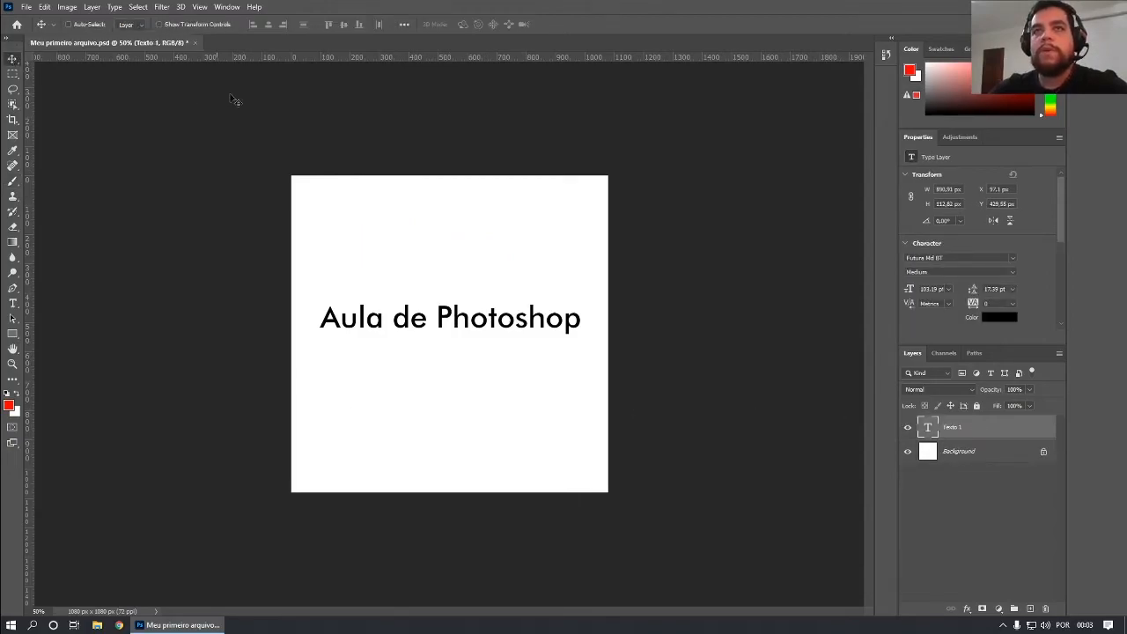
{"action": "left_click", "coordinate": [27, 7]}
{"action": "left_click", "coordinate": [44, 137]}
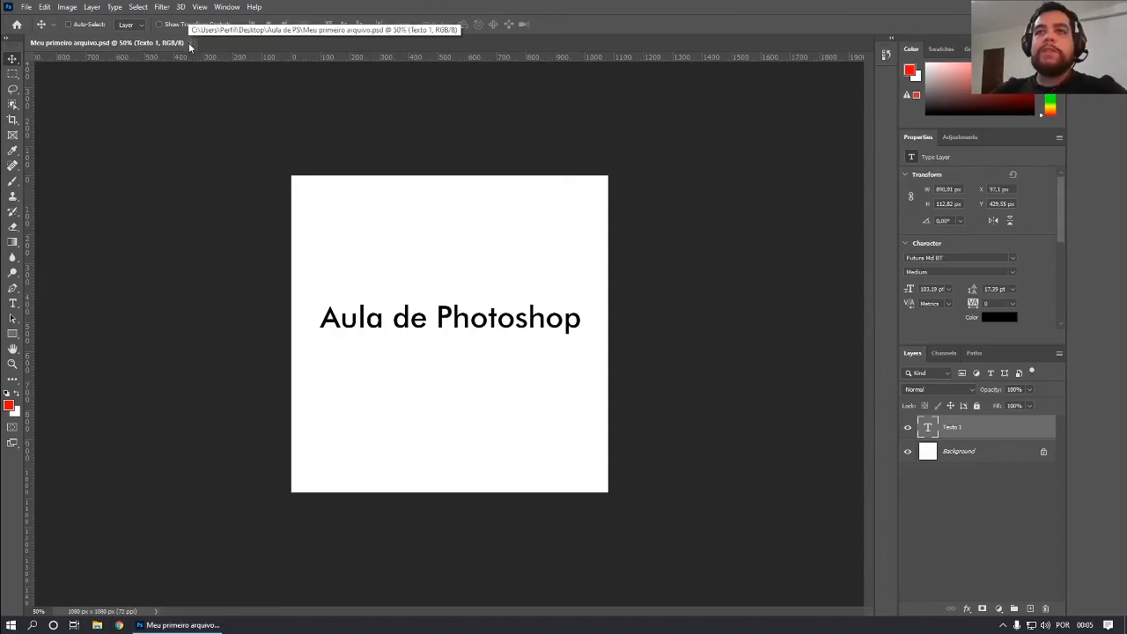
{"action": "left_click", "coordinate": [27, 7]}
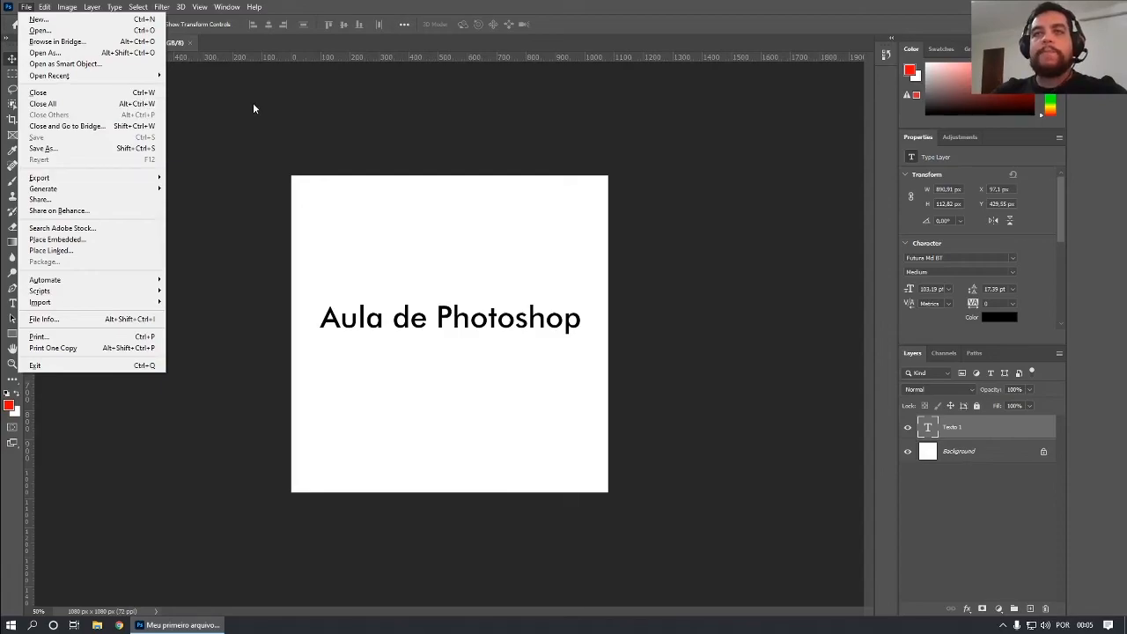
{"action": "mouse_move", "coordinate": [40, 11]}
{"action": "mouse_move", "coordinate": [141, 9]}
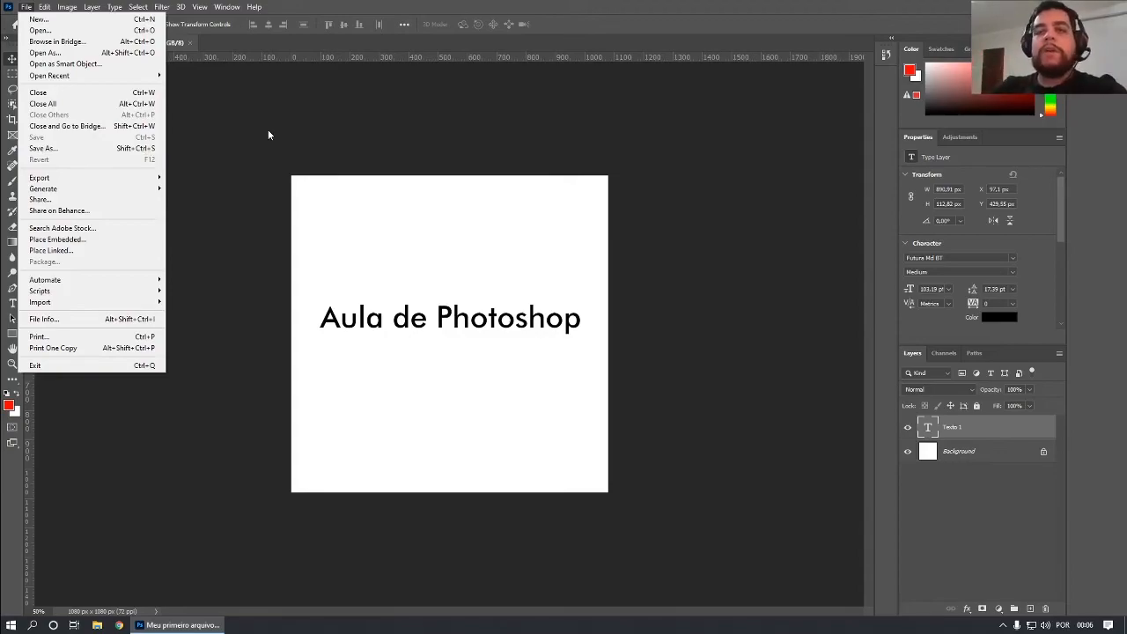
{"action": "left_click", "coordinate": [359, 11]}
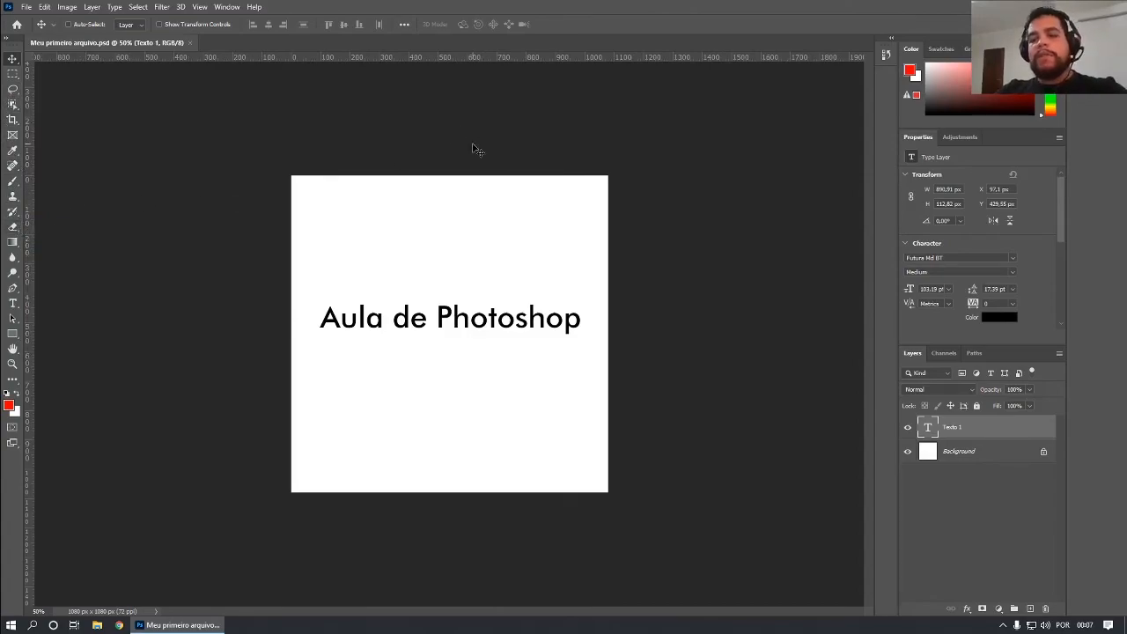
Move the "Aula de Photoshop" text slightly up and to the left, and try a freehand Lasso selection around it before deselecting.
{"action": "mouse_move", "coordinate": [507, 291]}
{"action": "left_mouse_down"}
{"action": "mouse_move", "coordinate": [512, 328]}
{"action": "mouse_move", "coordinate": [516, 228]}
{"action": "mouse_move", "coordinate": [470, 294]}
{"action": "mouse_move", "coordinate": [510, 255]}
{"action": "mouse_move", "coordinate": [529, 262]}
{"action": "mouse_move", "coordinate": [516, 297]}
{"action": "mouse_move", "coordinate": [503, 270]}
{"action": "left_mouse_up"}
{"action": "key", "text": "l"}
{"action": "mouse_move", "coordinate": [498, 231]}
{"action": "left_mouse_down"}
{"action": "mouse_move", "coordinate": [304, 288]}
{"action": "mouse_move", "coordinate": [381, 370]}
{"action": "mouse_move", "coordinate": [612, 290]}
{"action": "mouse_move", "coordinate": [500, 231]}
{"action": "left_mouse_up"}
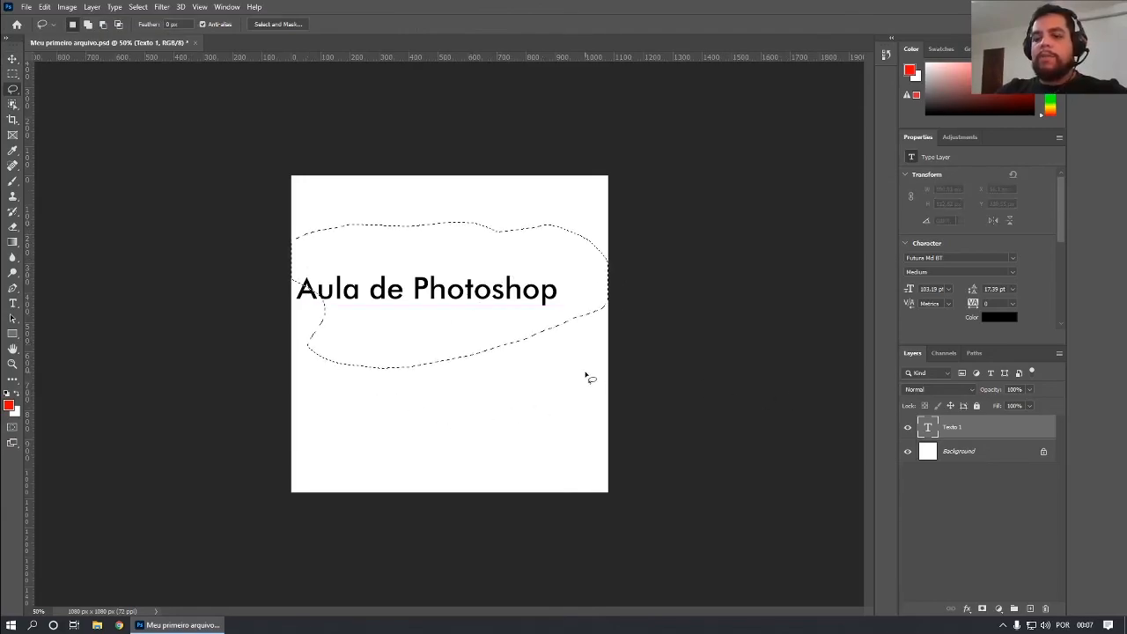
{"action": "key", "text": "ctrl+d"}
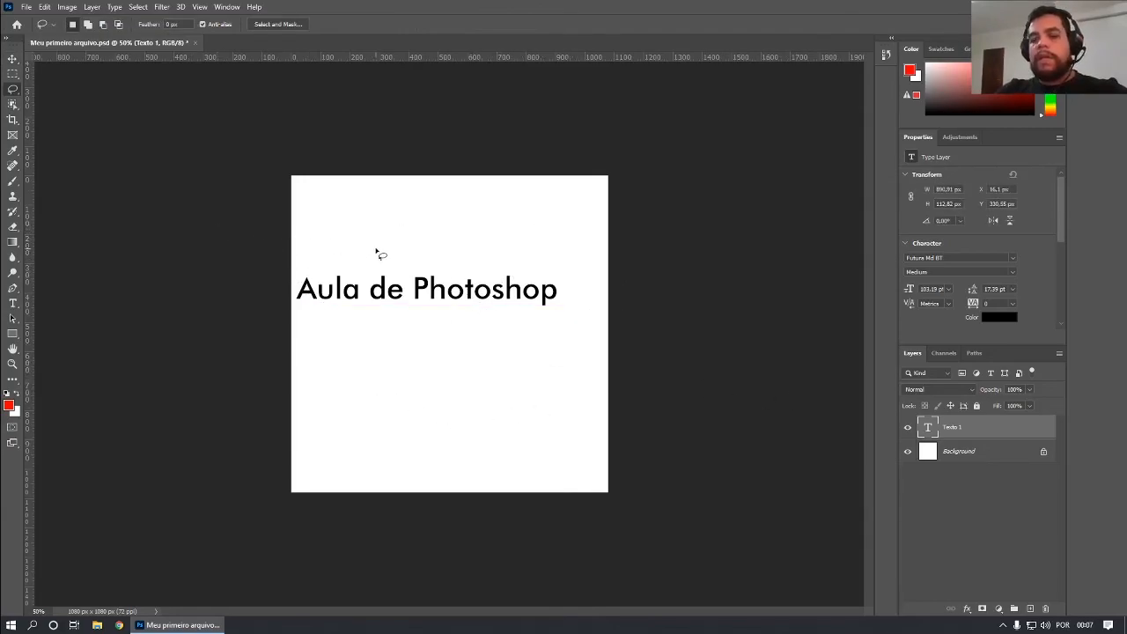
Try to apply a gradient on the Texto 1 type layer with the Gradient tool.
{"action": "key", "text": "g"}
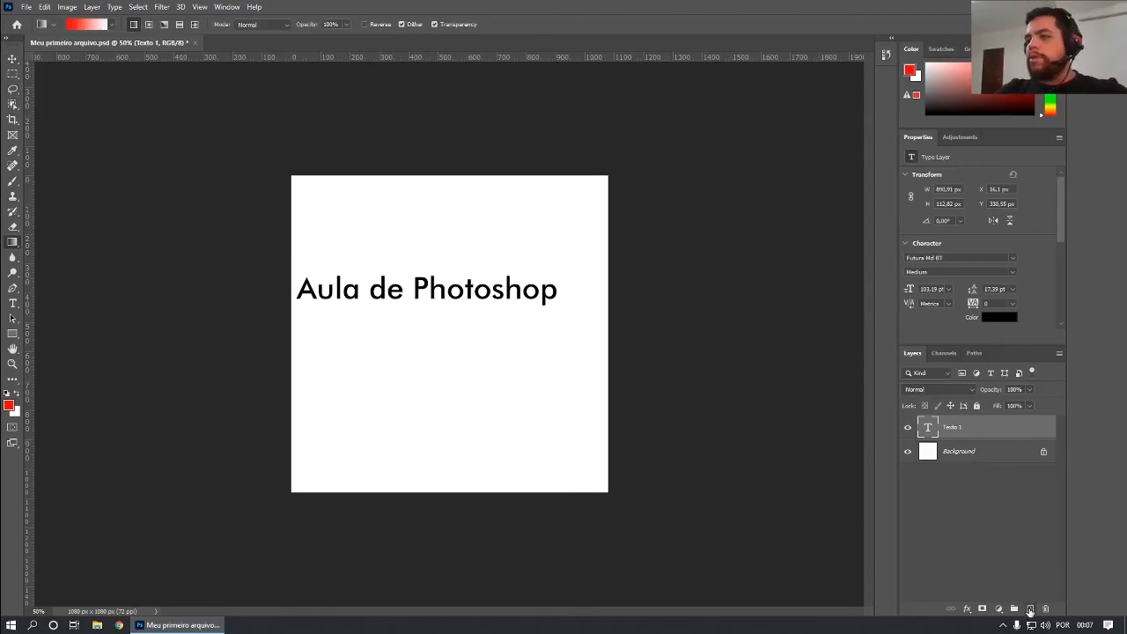
{"action": "left_click", "coordinate": [498, 412]}
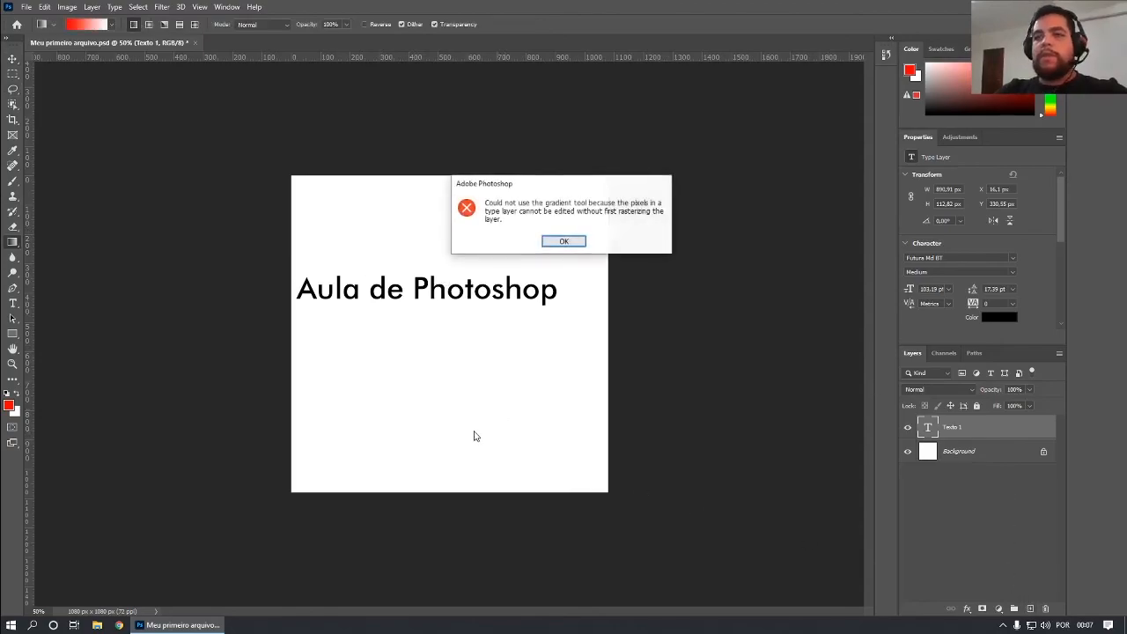
{"action": "left_click", "coordinate": [564, 242]}
Add a new layer above Texto 1 and fill it with the red foreground colour using the Paint Bucket.
{"action": "left_click", "coordinate": [1030, 608]}
{"action": "key", "text": "shift+g"}
{"action": "key", "text": "shift+g"}
{"action": "key", "text": "shift+g"}
{"action": "key", "text": "shift+g"}
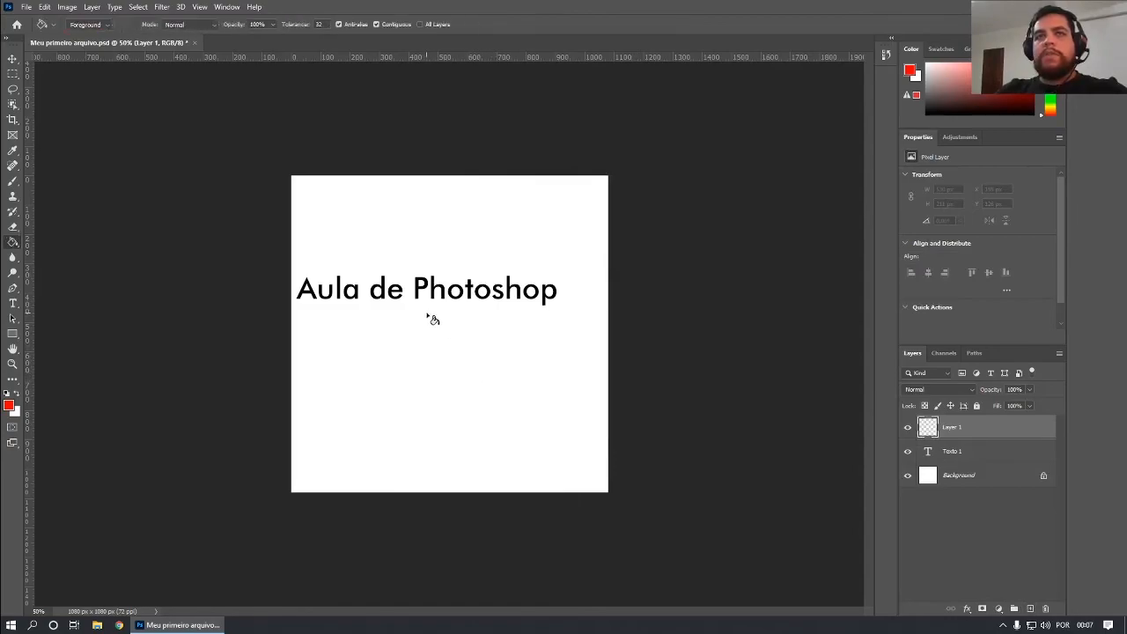
{"action": "left_click", "coordinate": [432, 319]}
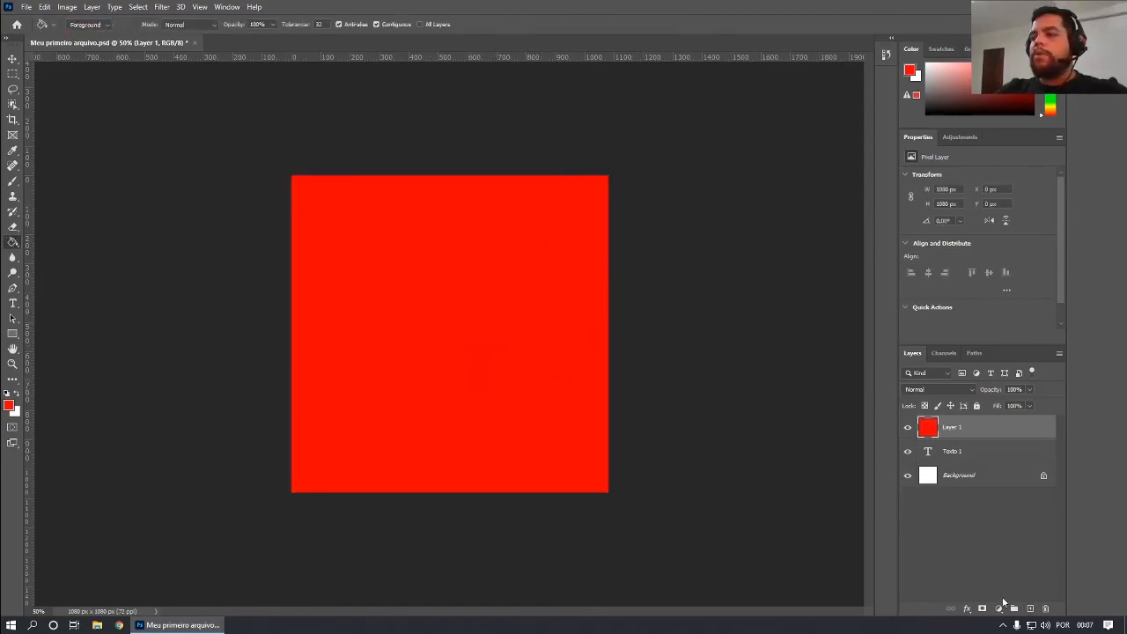
With the red layer hidden, draw a red-to-white gradient from bottom to top on a new layer and place it beneath Texto 1.
{"action": "key", "text": "shift+g"}
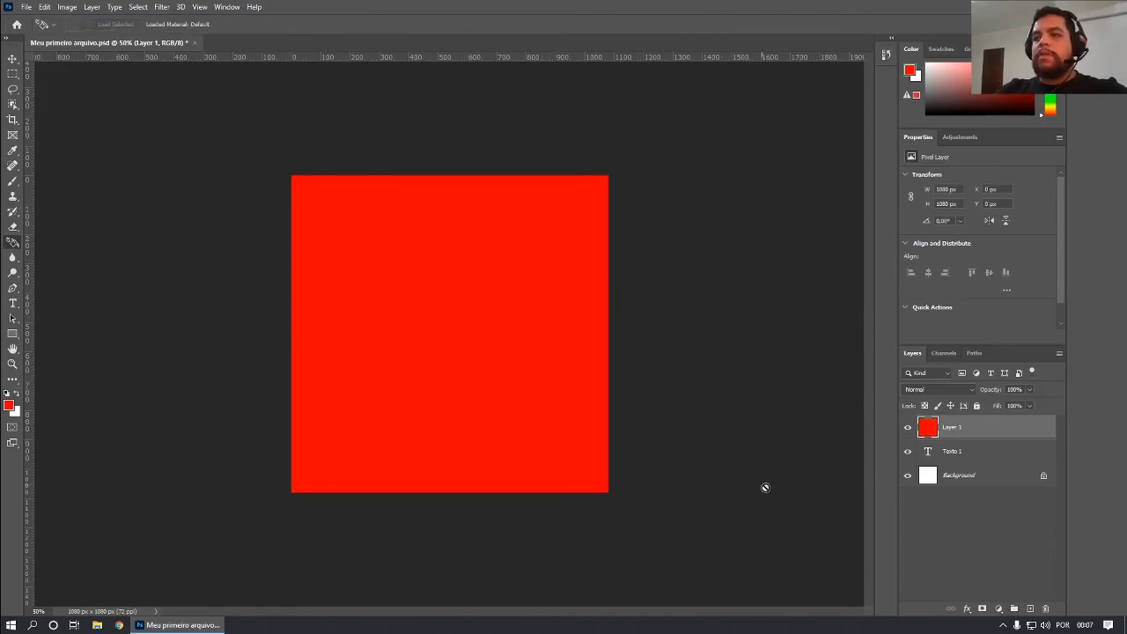
{"action": "left_click", "coordinate": [1031, 608]}
{"action": "left_click", "coordinate": [907, 451]}
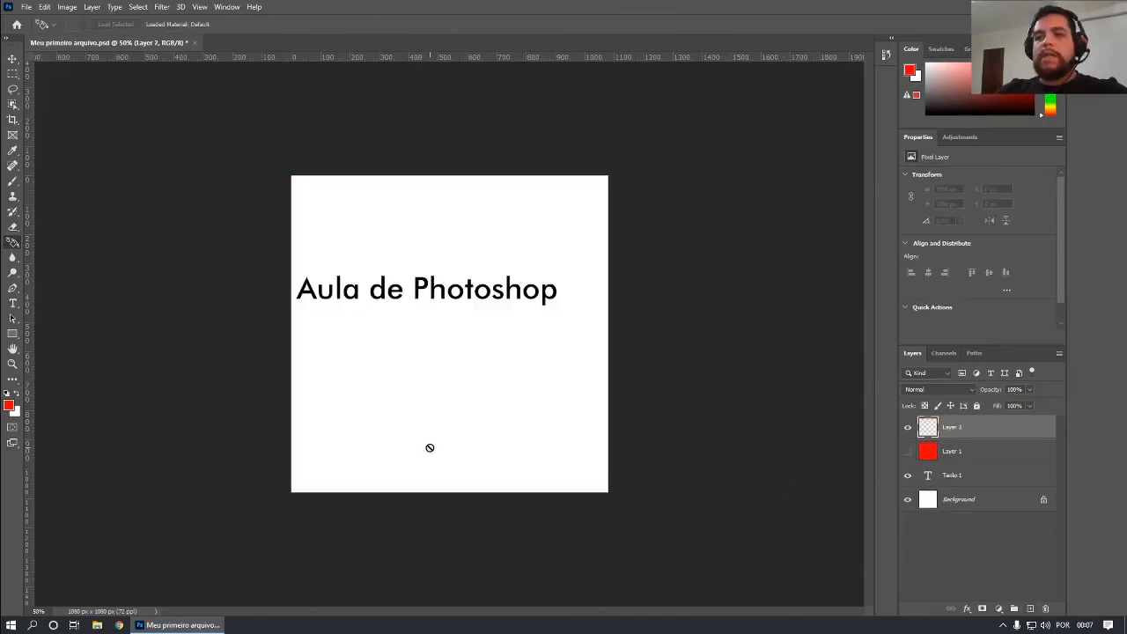
{"action": "key", "text": "shift+g"}
{"action": "left_click_drag", "start_coordinate": [416, 454], "coordinate": [462, 167]}
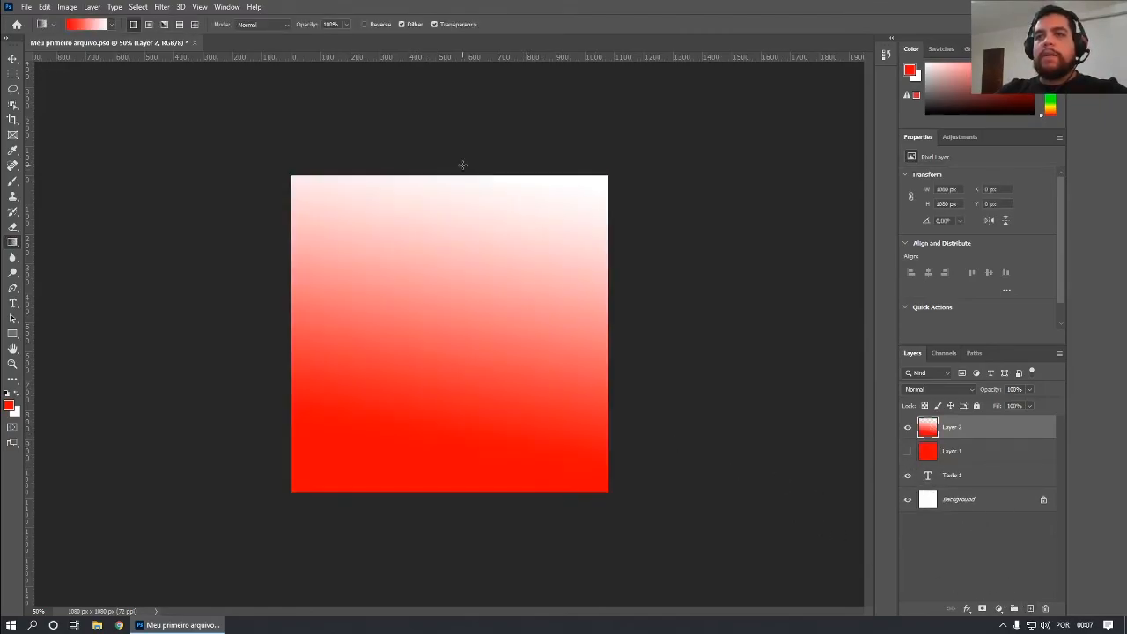
{"action": "left_click_drag", "start_coordinate": [958, 430], "coordinate": [960, 489]}
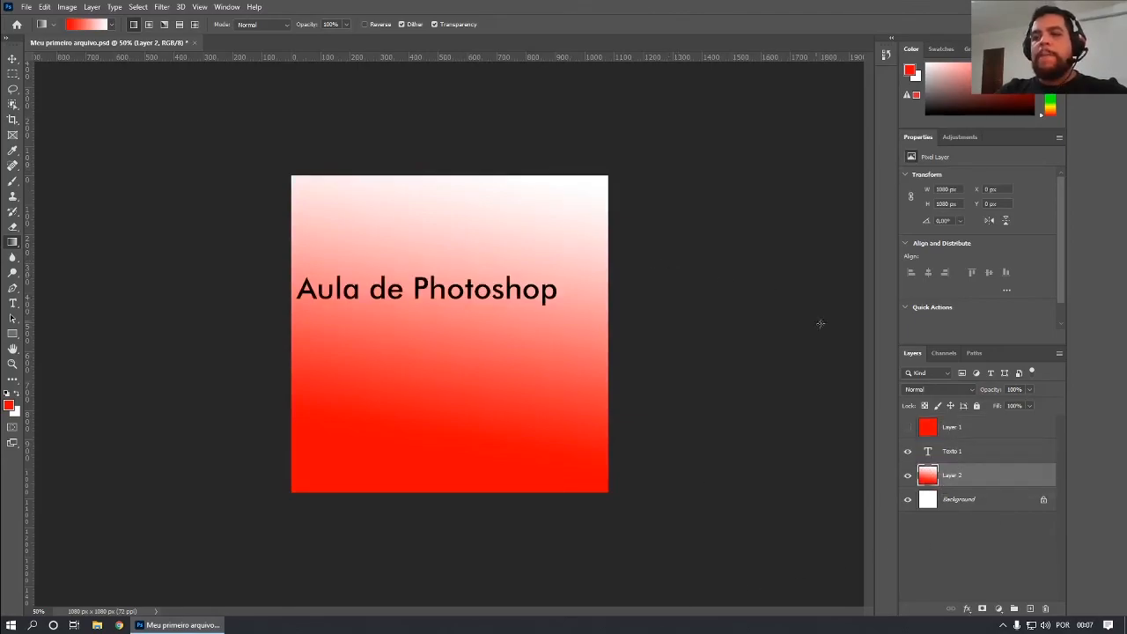
Center the "Aula de Photoshop" text horizontally and vertically on the whole canvas with the Move tool's align options.
{"action": "key", "text": "v"}
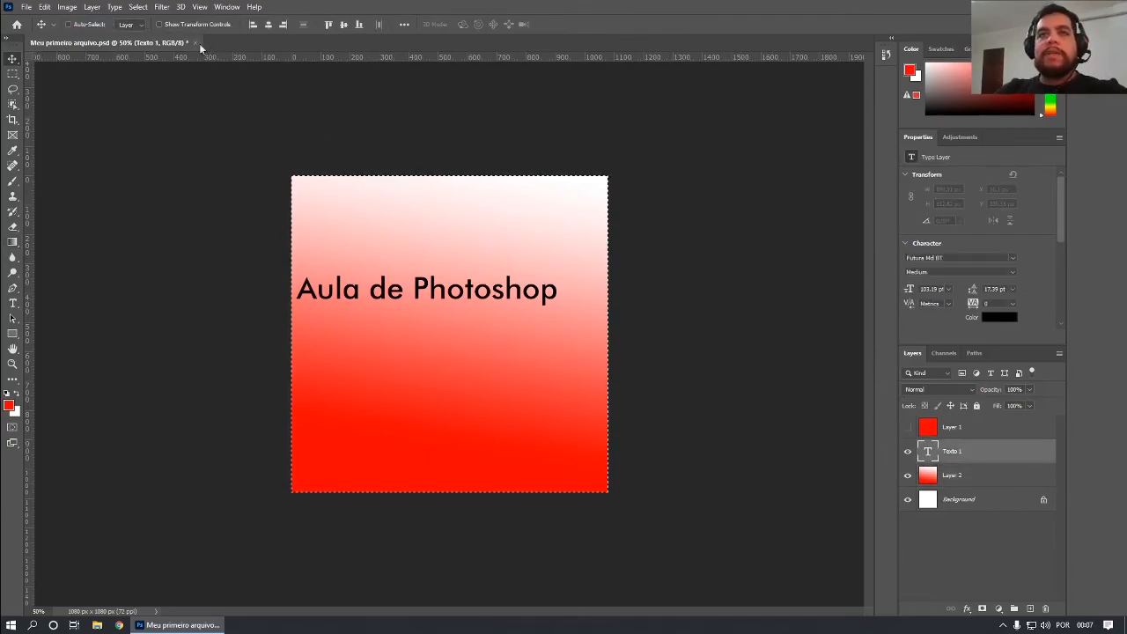
{"action": "left_click", "coordinate": [267, 24]}
{"action": "left_click", "coordinate": [343, 24]}
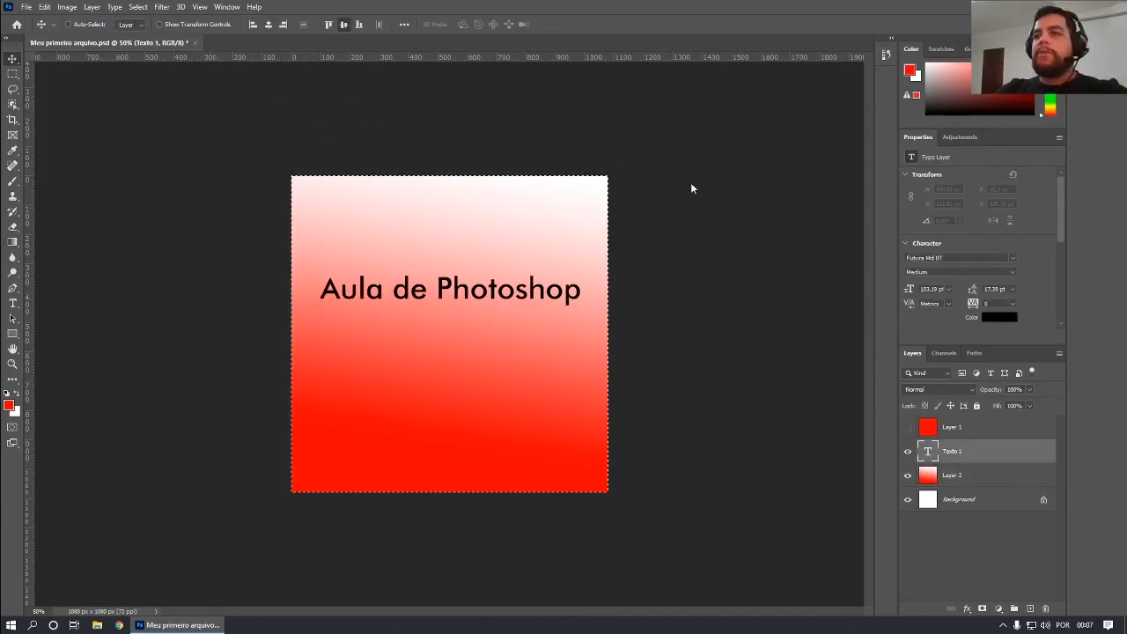
Clear the canvas selection and delete the solid red layer and the gradient layer.
{"action": "left_click", "coordinate": [987, 429]}
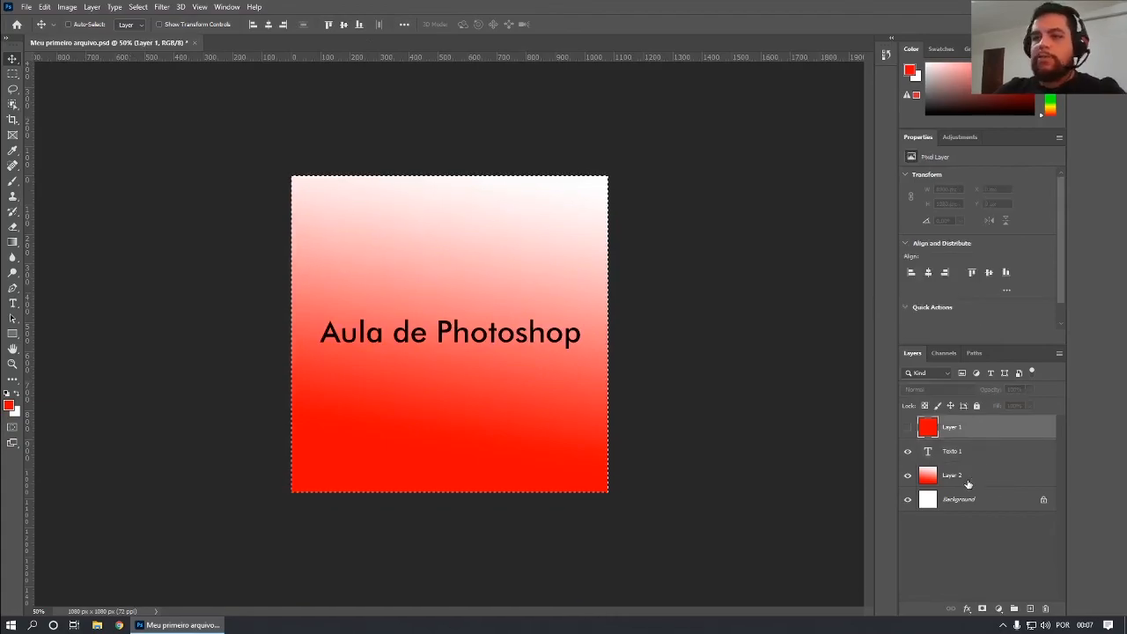
{"action": "key", "text": "ctrl+d"}
{"action": "key", "text": "Delete"}
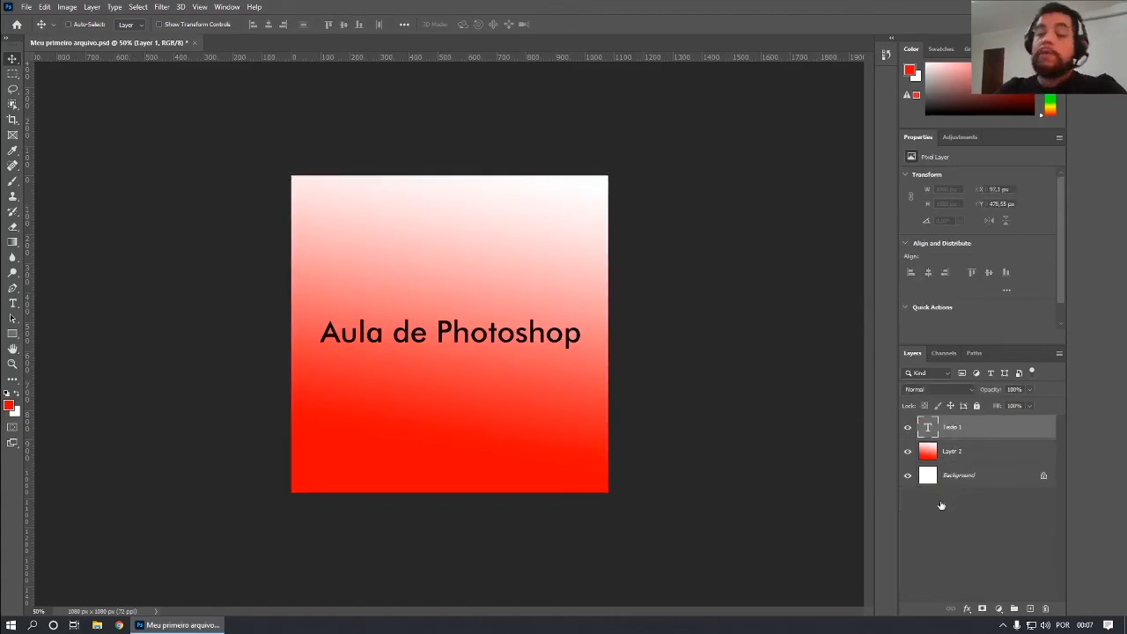
{"action": "left_click", "coordinate": [946, 454]}
{"action": "key", "text": "Delete"}
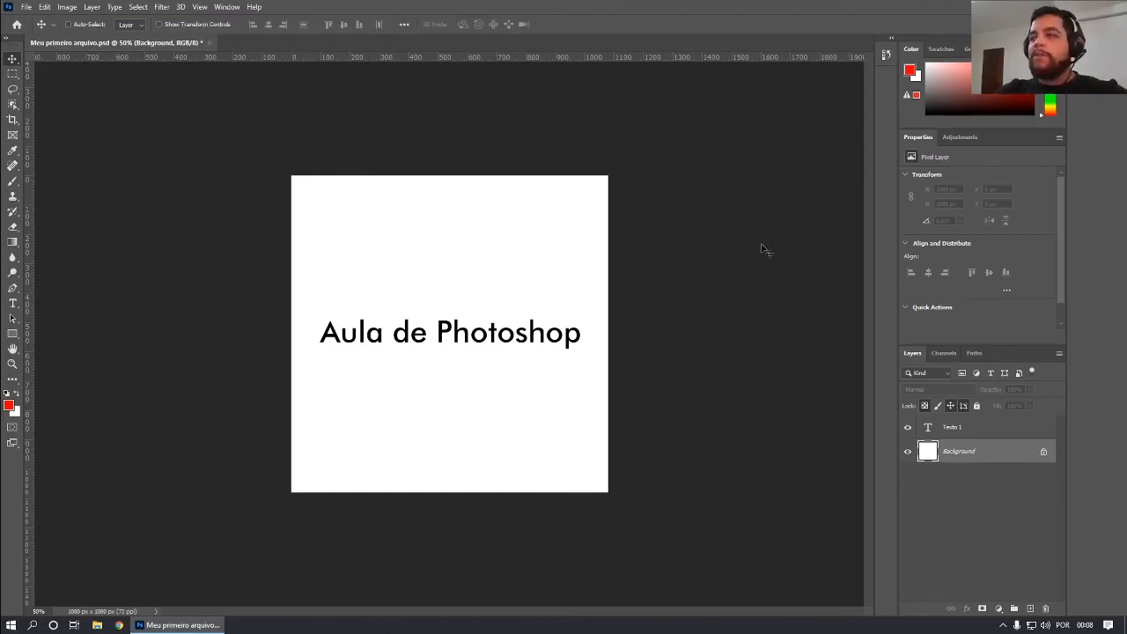
Close the document without saving its changes.
{"action": "key", "text": "ctrl"}
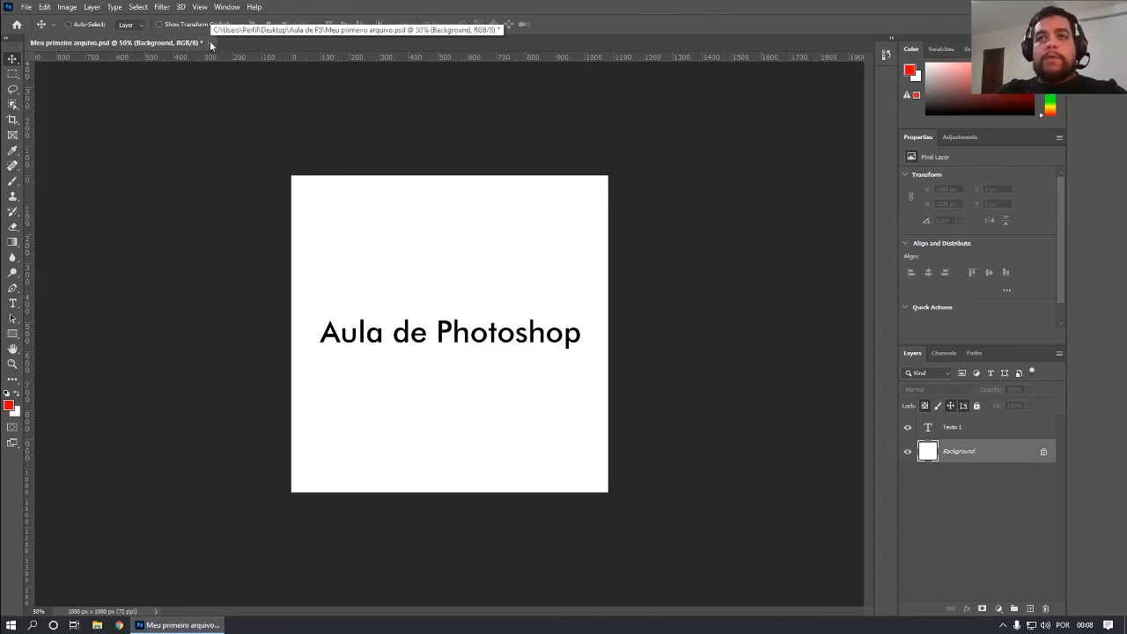
{"action": "left_click", "coordinate": [209, 42]}
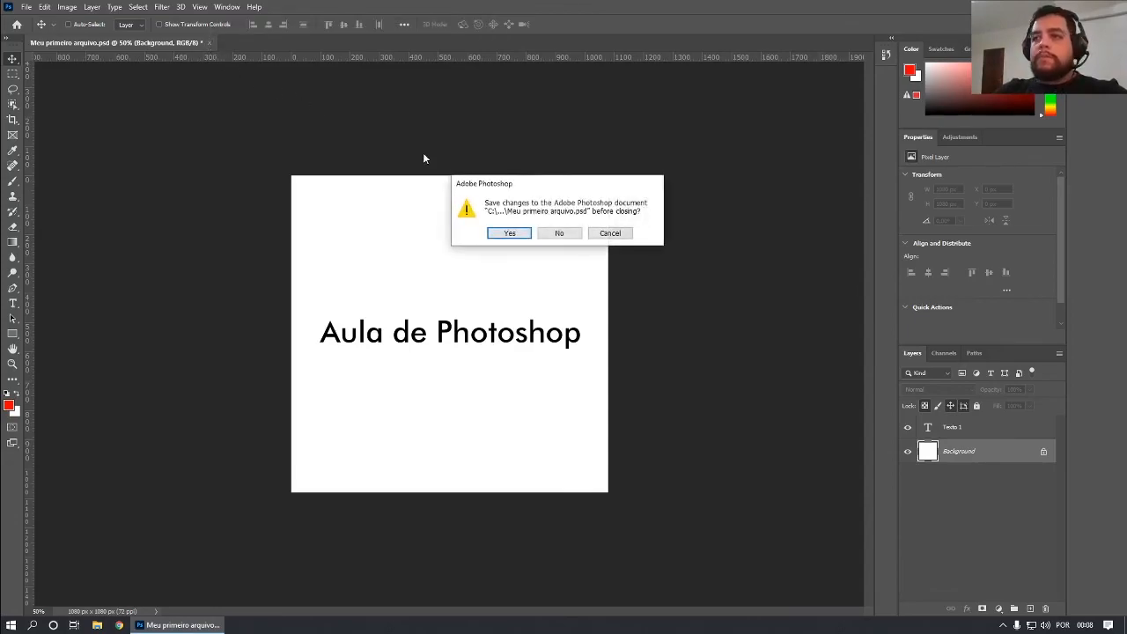
{"action": "left_click_drag", "start_coordinate": [533, 182], "coordinate": [411, 220]}
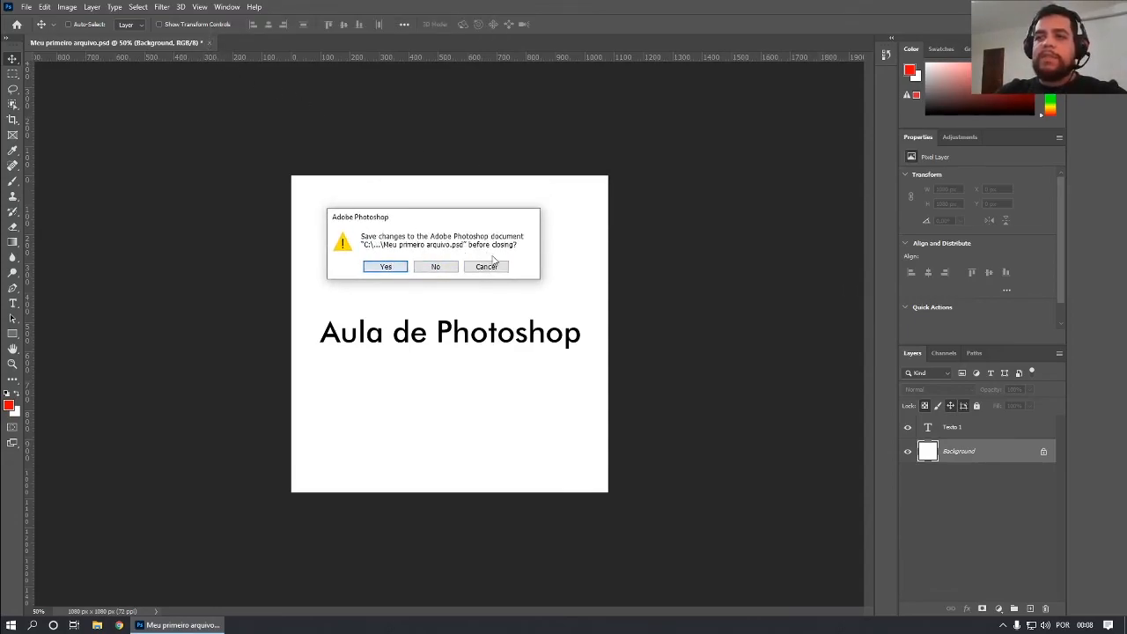
{"action": "left_click", "coordinate": [434, 268]}
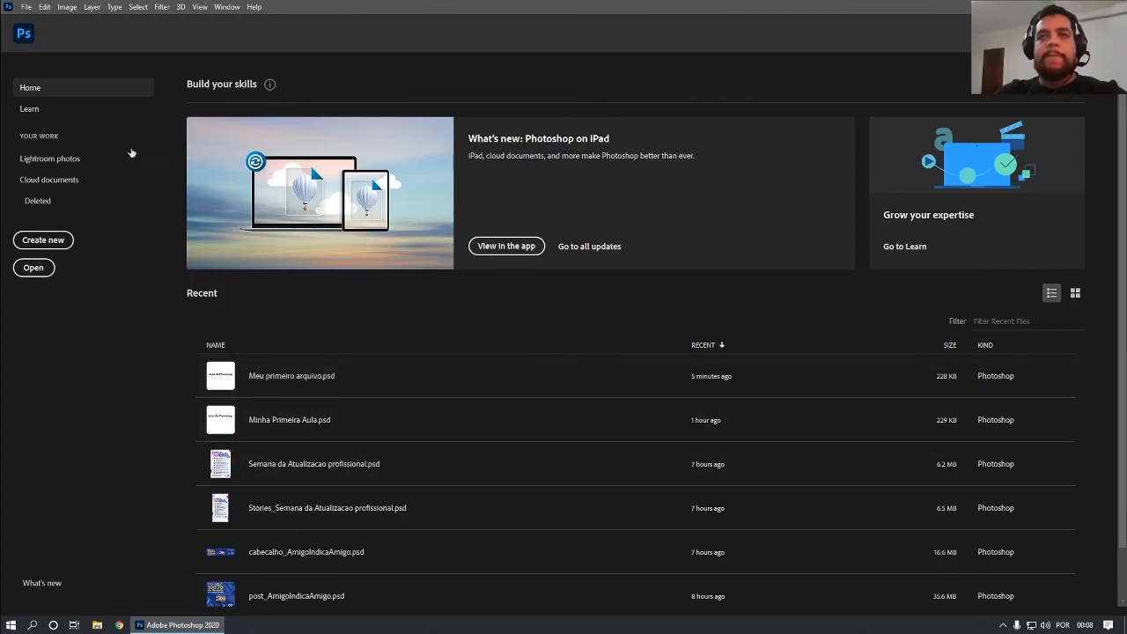
Reopen the recent file "Meu primeiro arquivo.psd" to check it, close it, and exit Photoshop.
{"action": "left_click", "coordinate": [309, 384]}
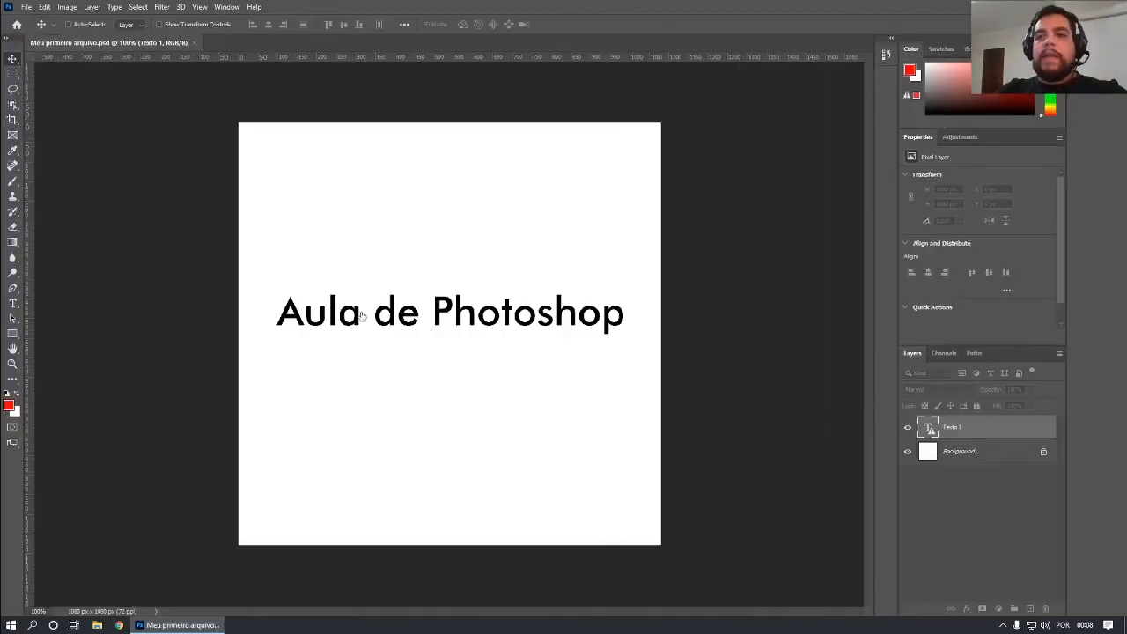
{"action": "left_click", "coordinate": [197, 42]}
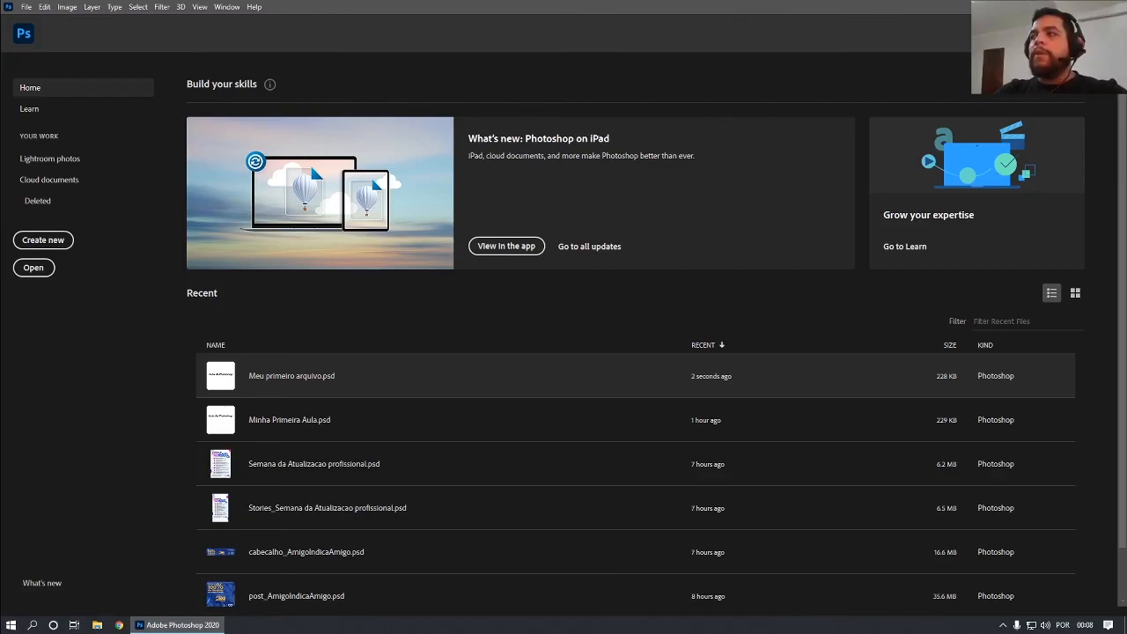
{"action": "left_click", "coordinate": [1113, 7]}
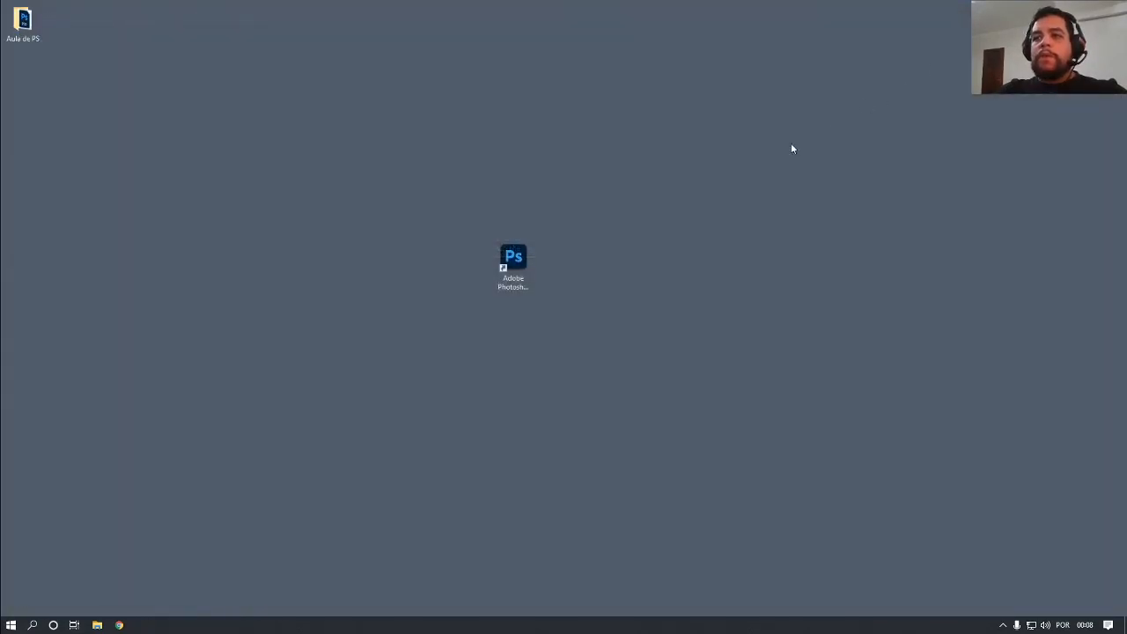